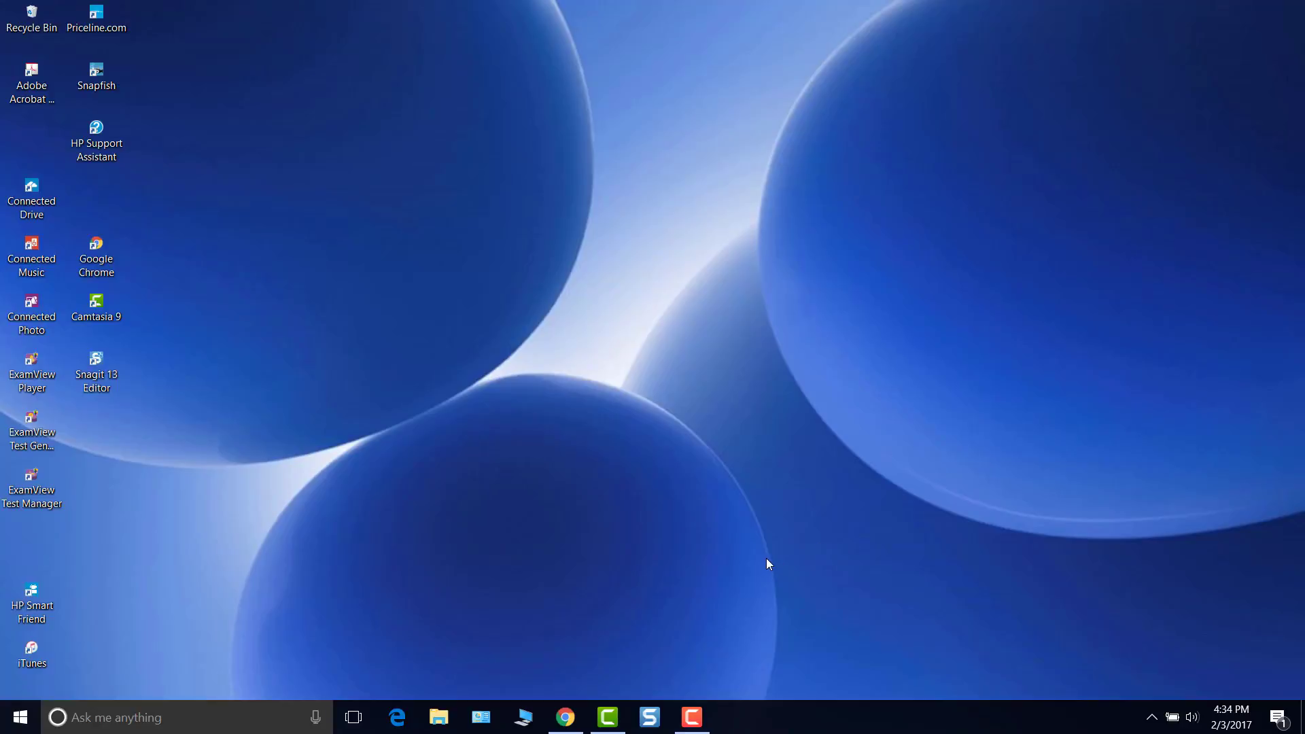
From the Los Angeles Valley College homepage, open Canvas Class Login under Online Classes.
left_click(565, 718)
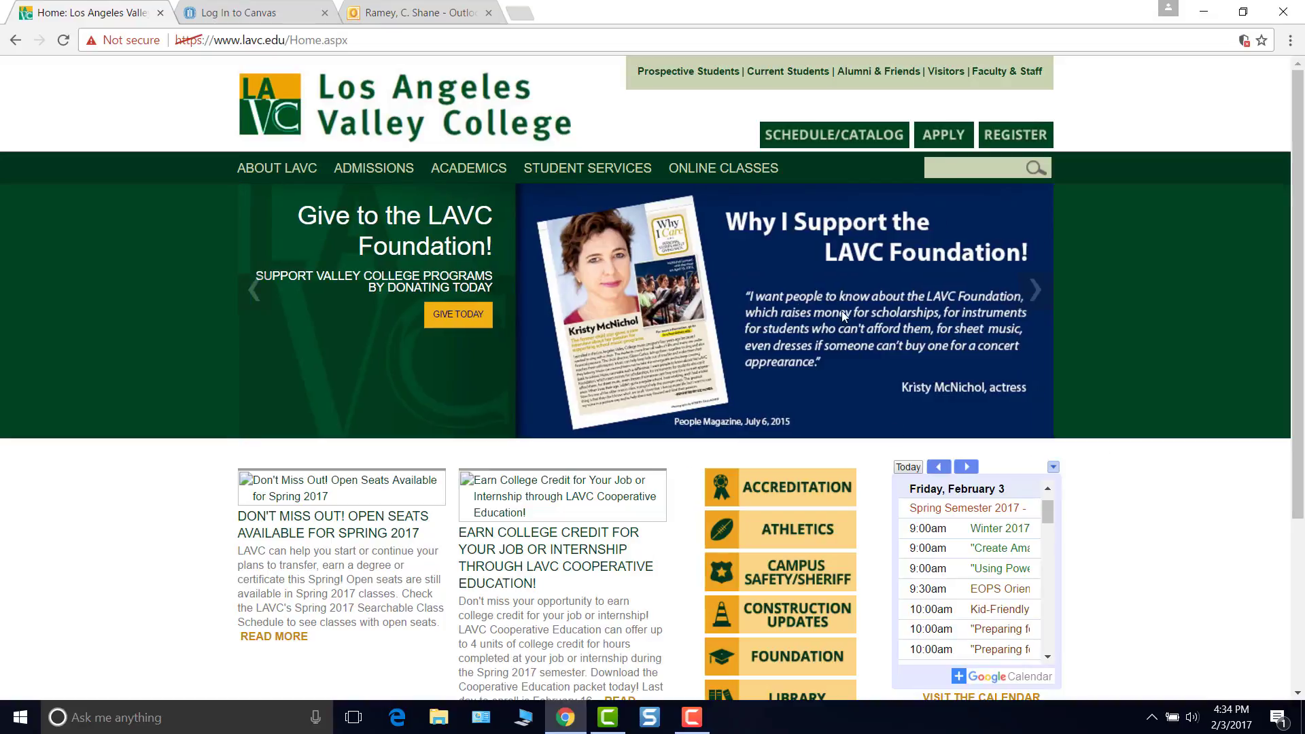
left_click(710, 170)
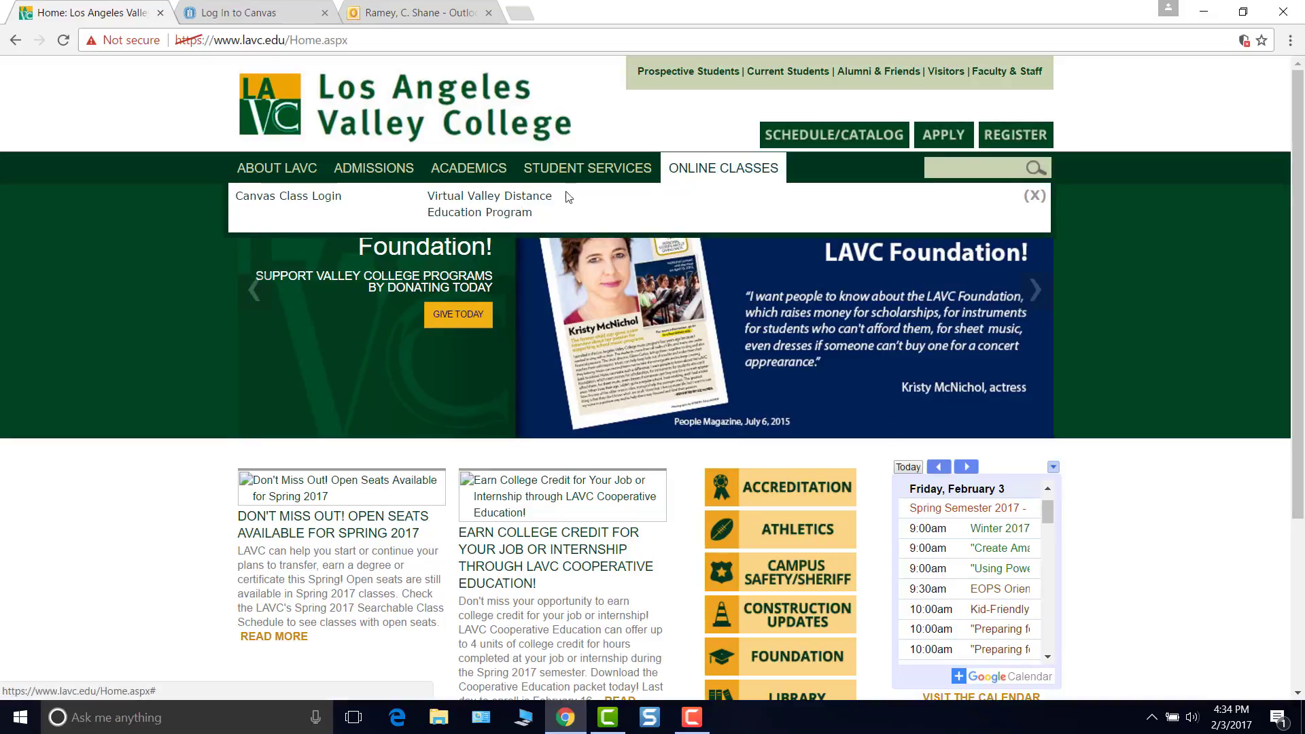
left_click(302, 203)
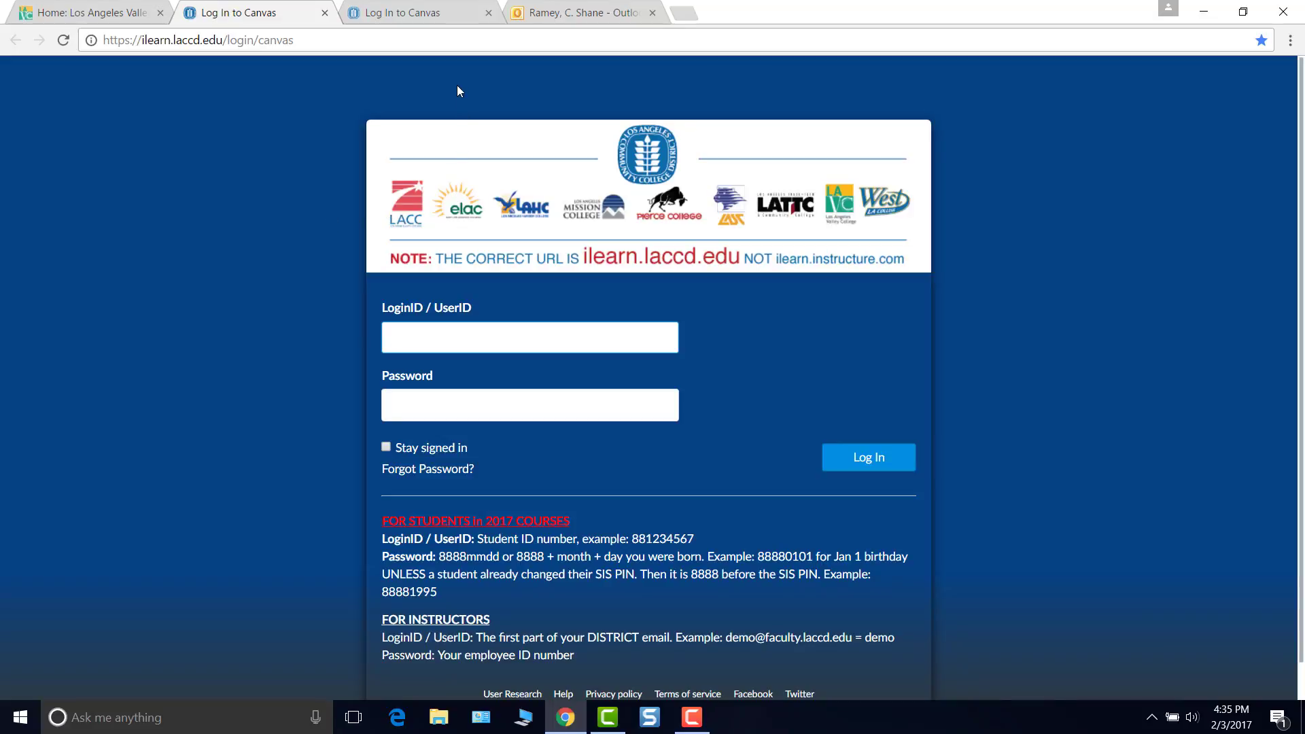
Show the Outlook email giving the Student ID username and password rules for Canvas.
left_click(569, 15)
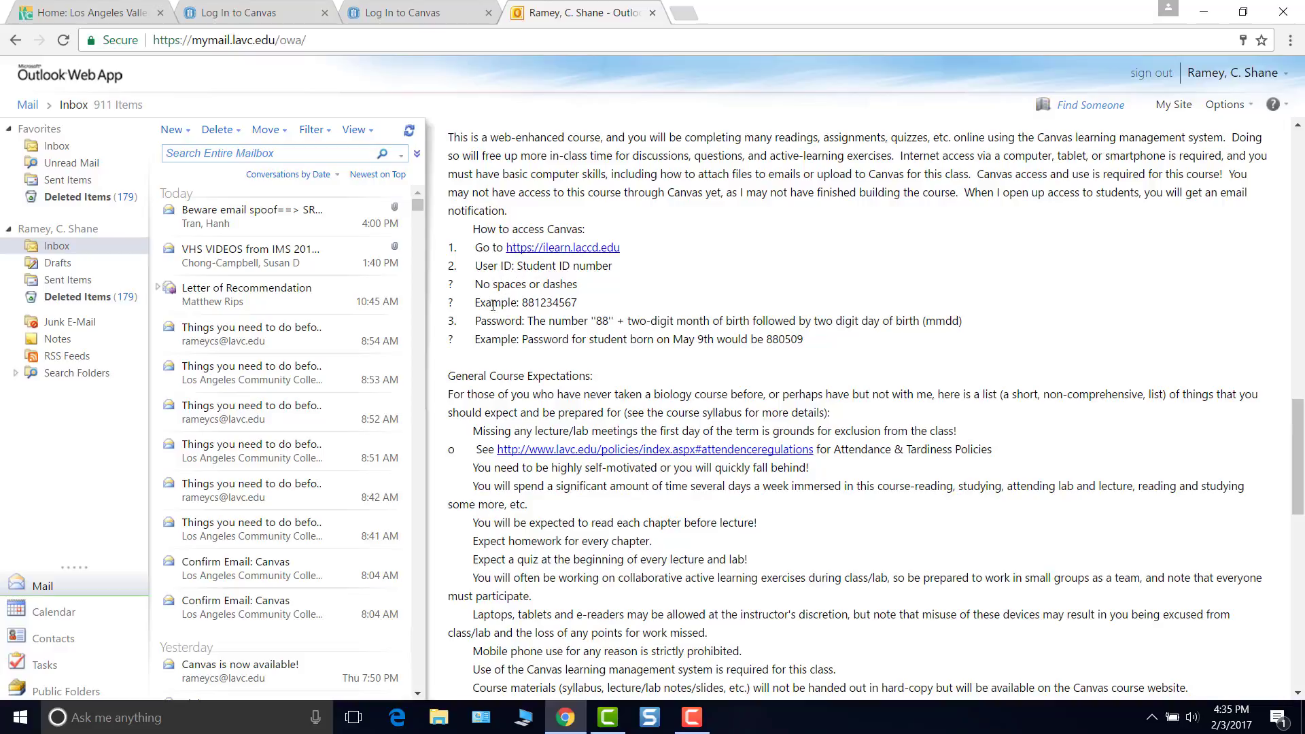
left_click(271, 21)
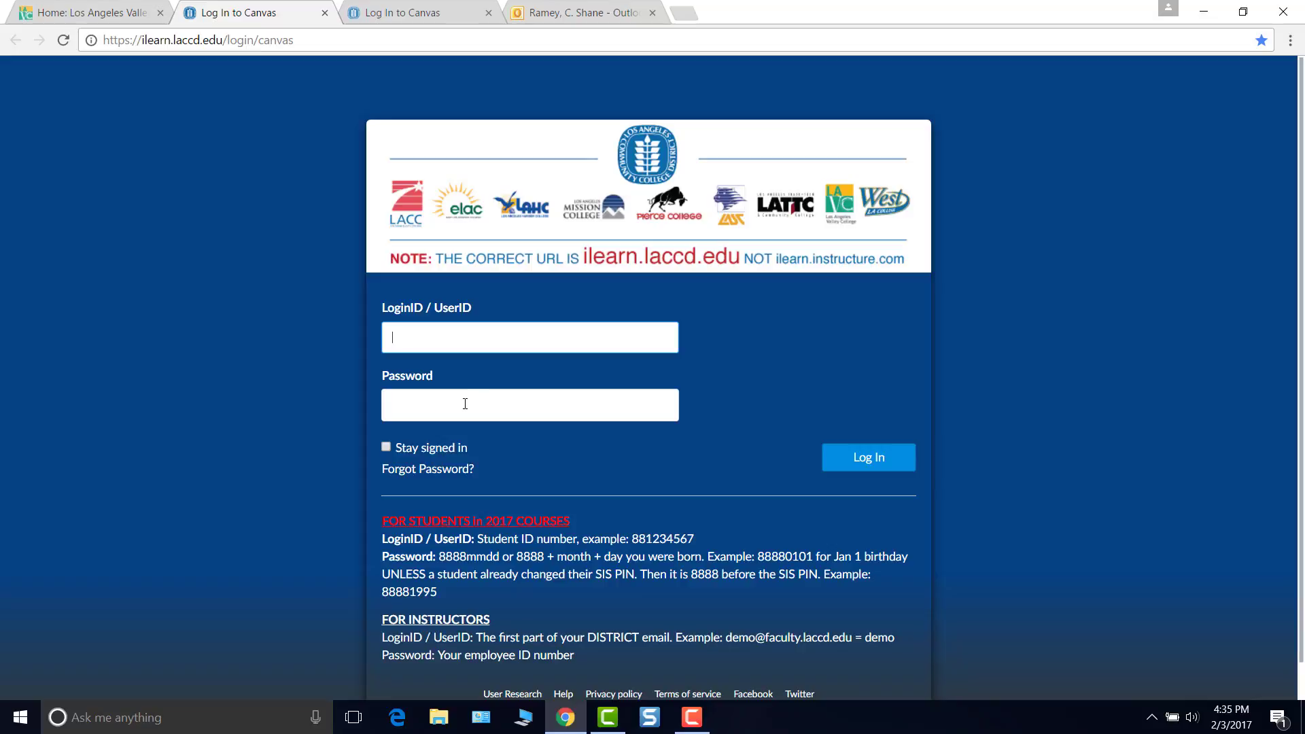
left_click(559, 12)
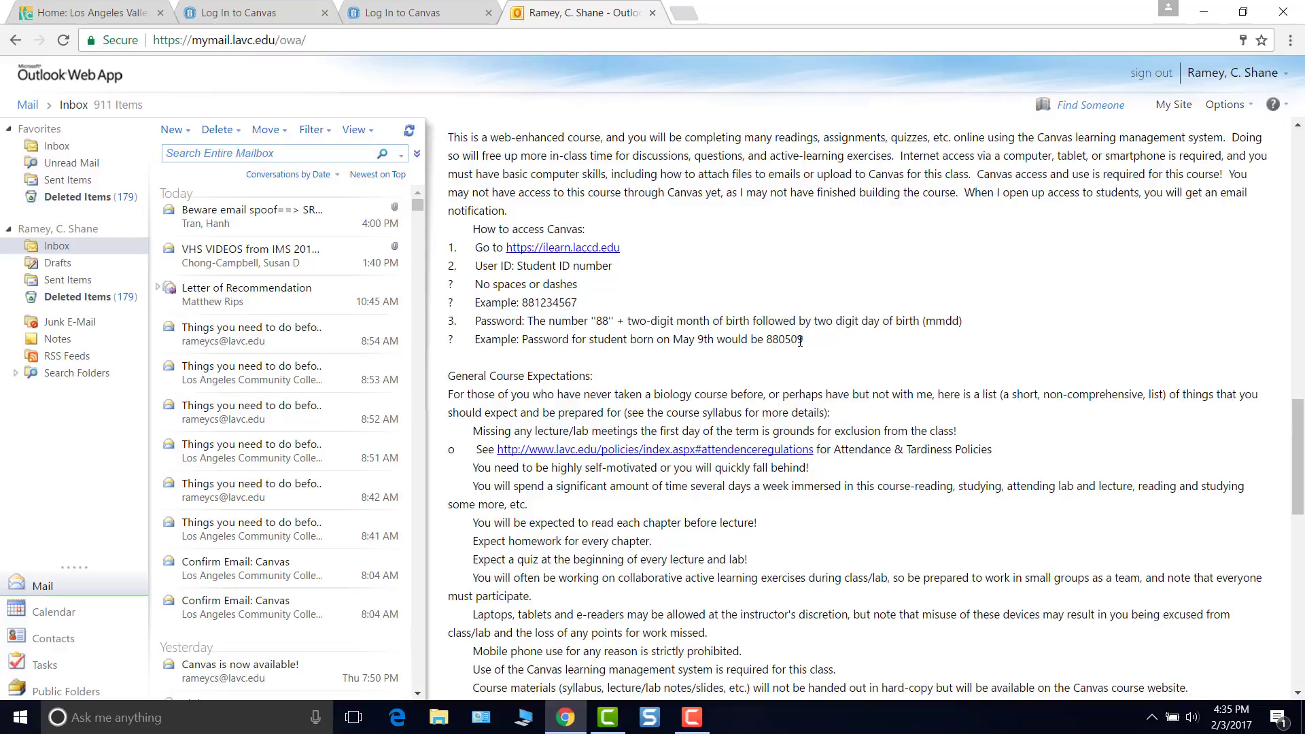
Log in to Canvas with the instructor's login ID and password, opening the BIOLOGY 003 Dashboard.
left_click(258, 13)
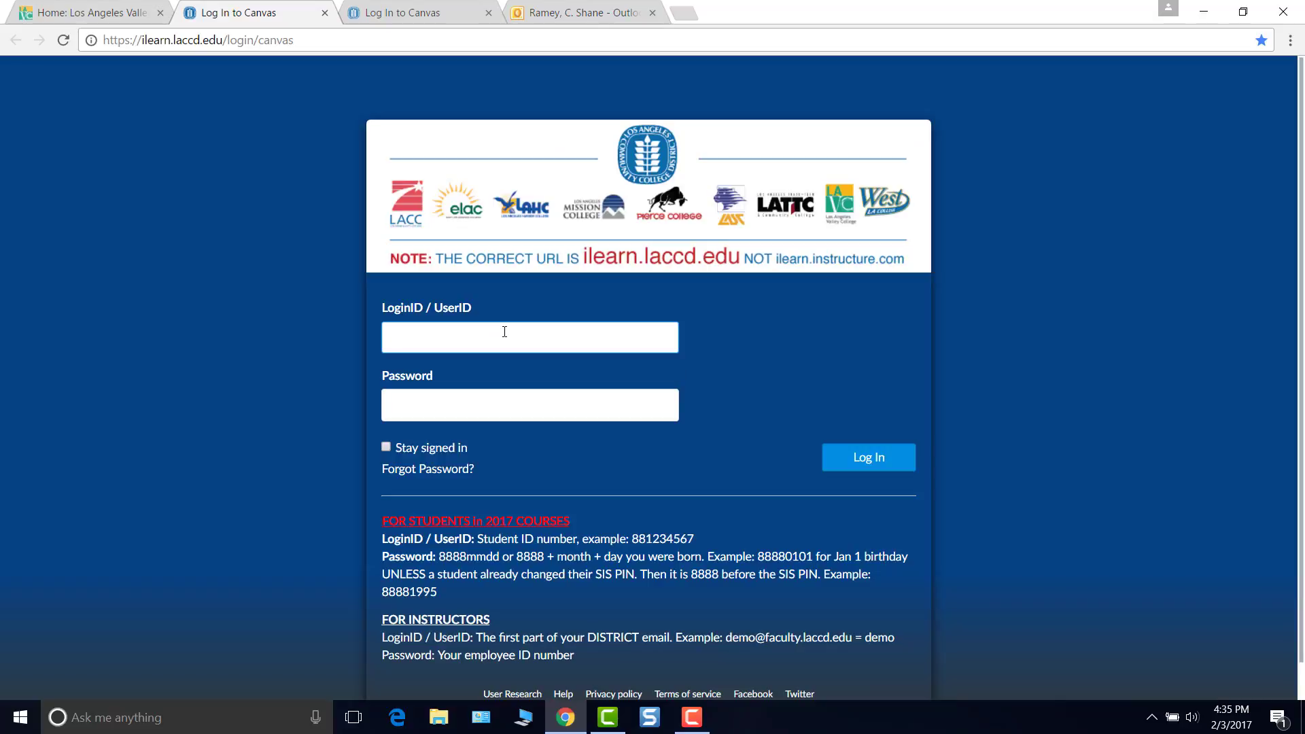
type("rameycs")
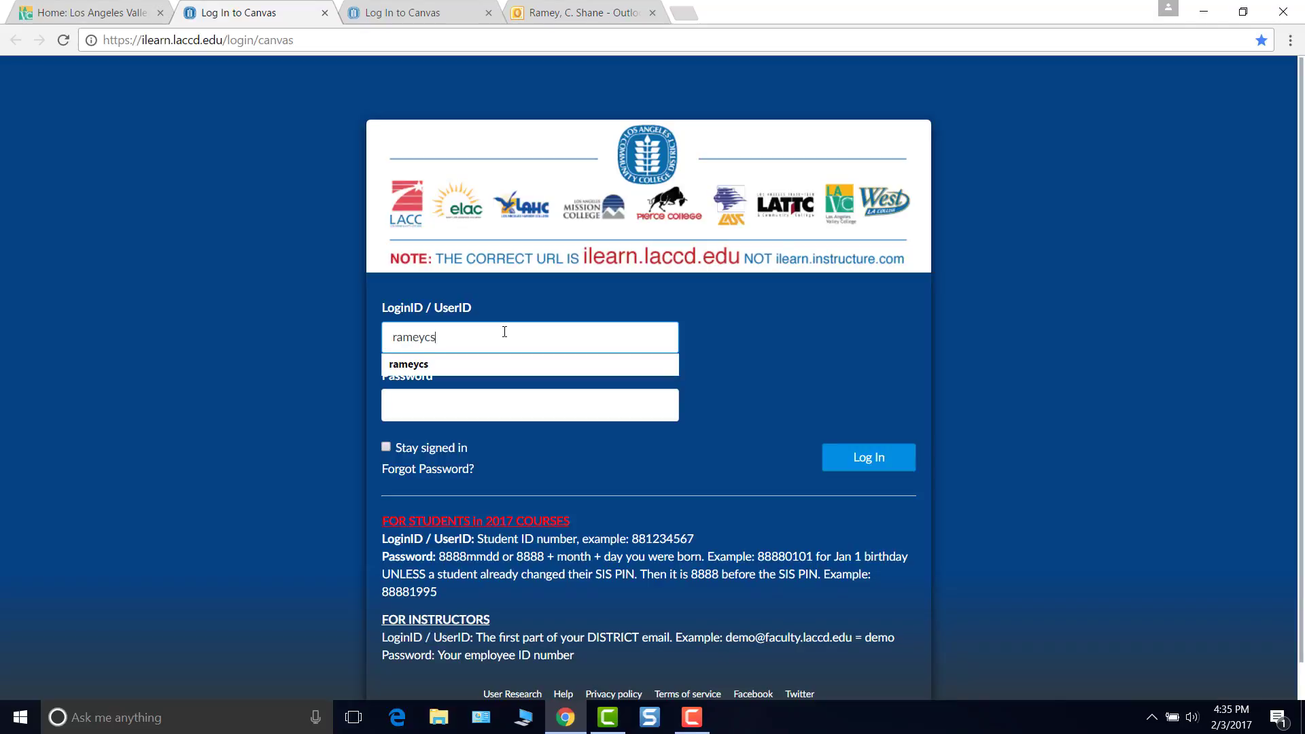
key("Tab")
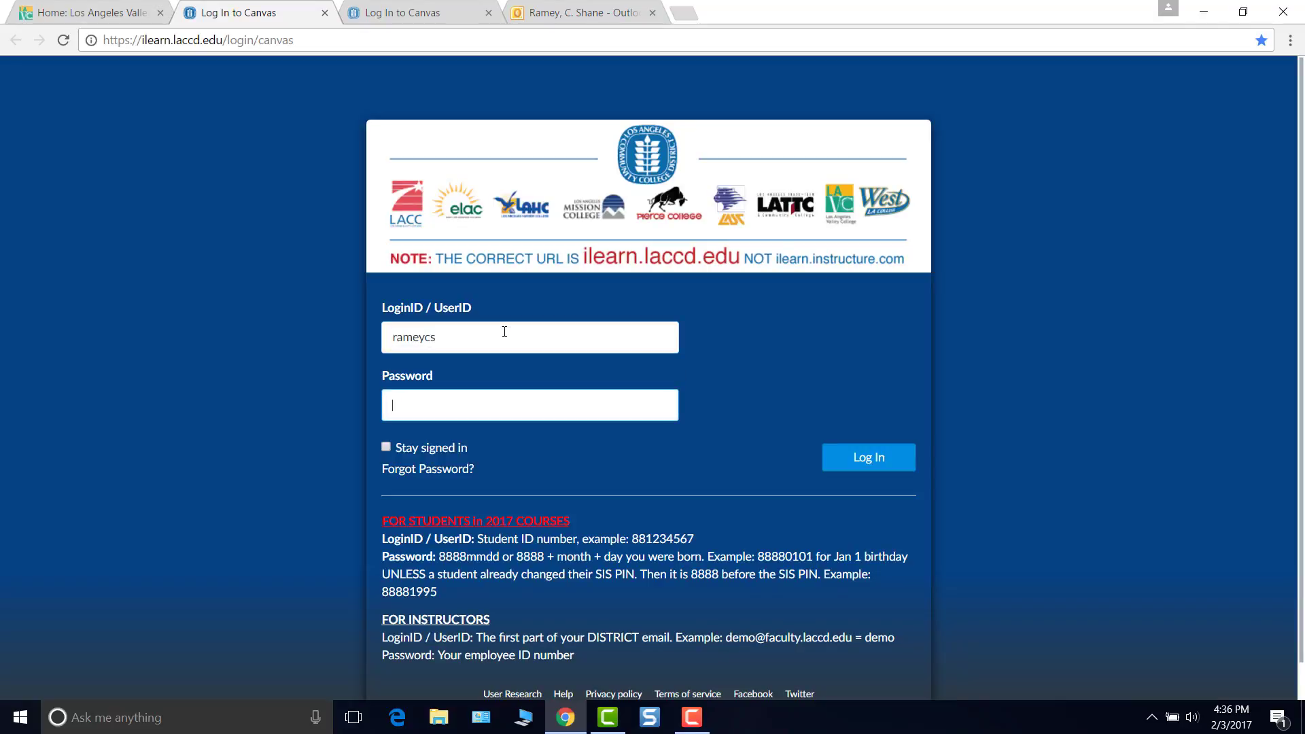
type("•••••••")
left_click(846, 466)
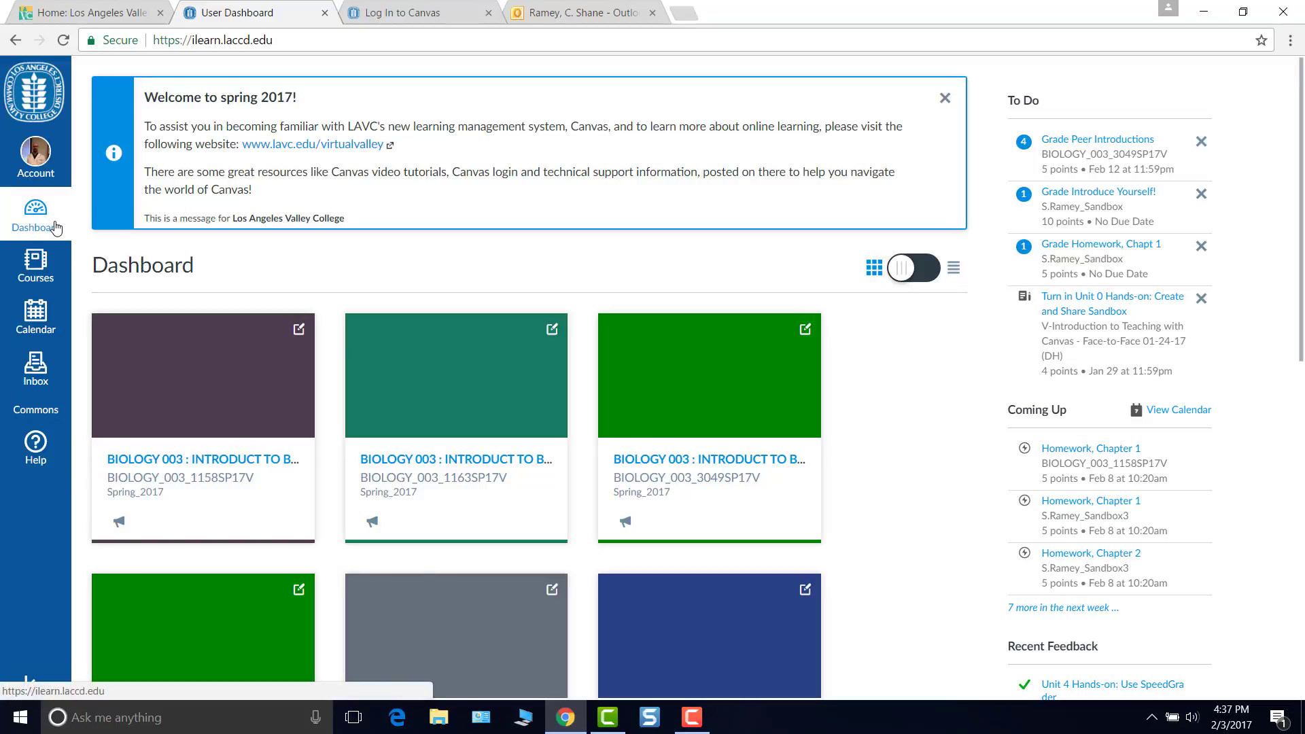
Open the Courses panel listing the BIOLOGY 003, MICRO 020, sandbox and training courses.
scroll(323, 296, "down", 3)
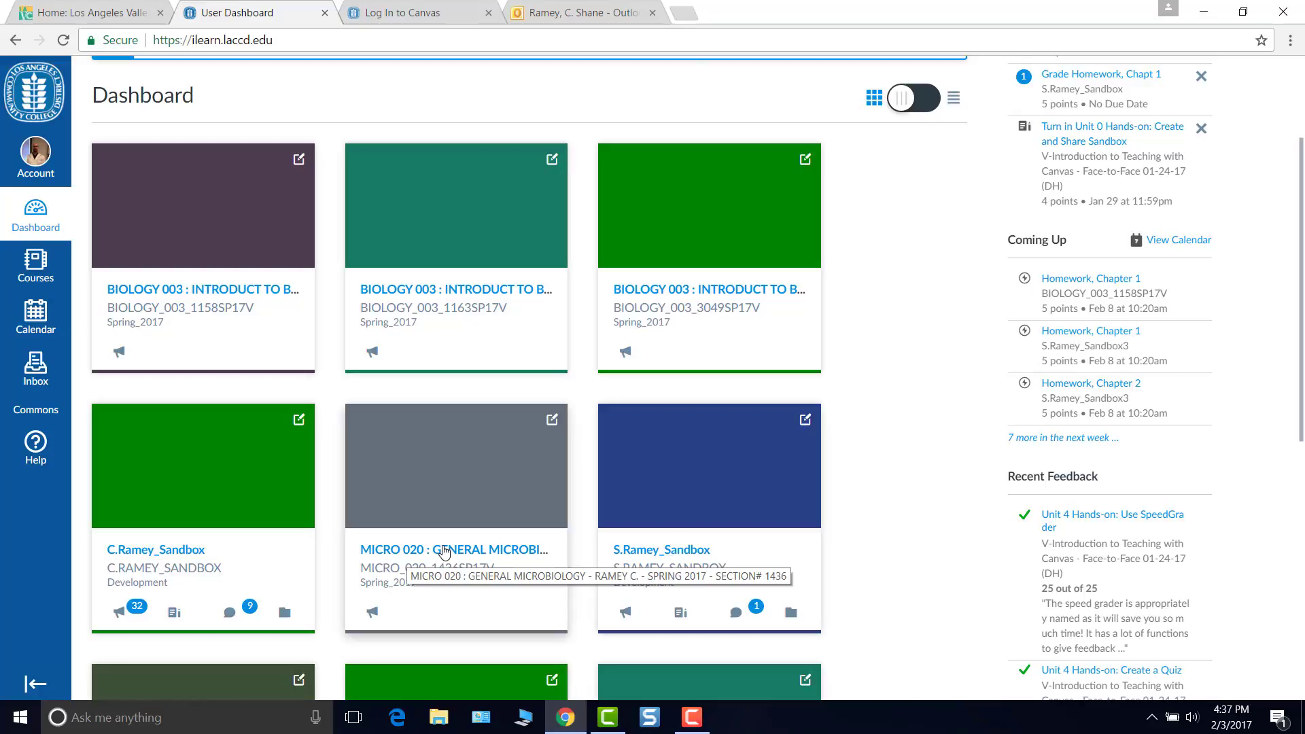
left_click(40, 271)
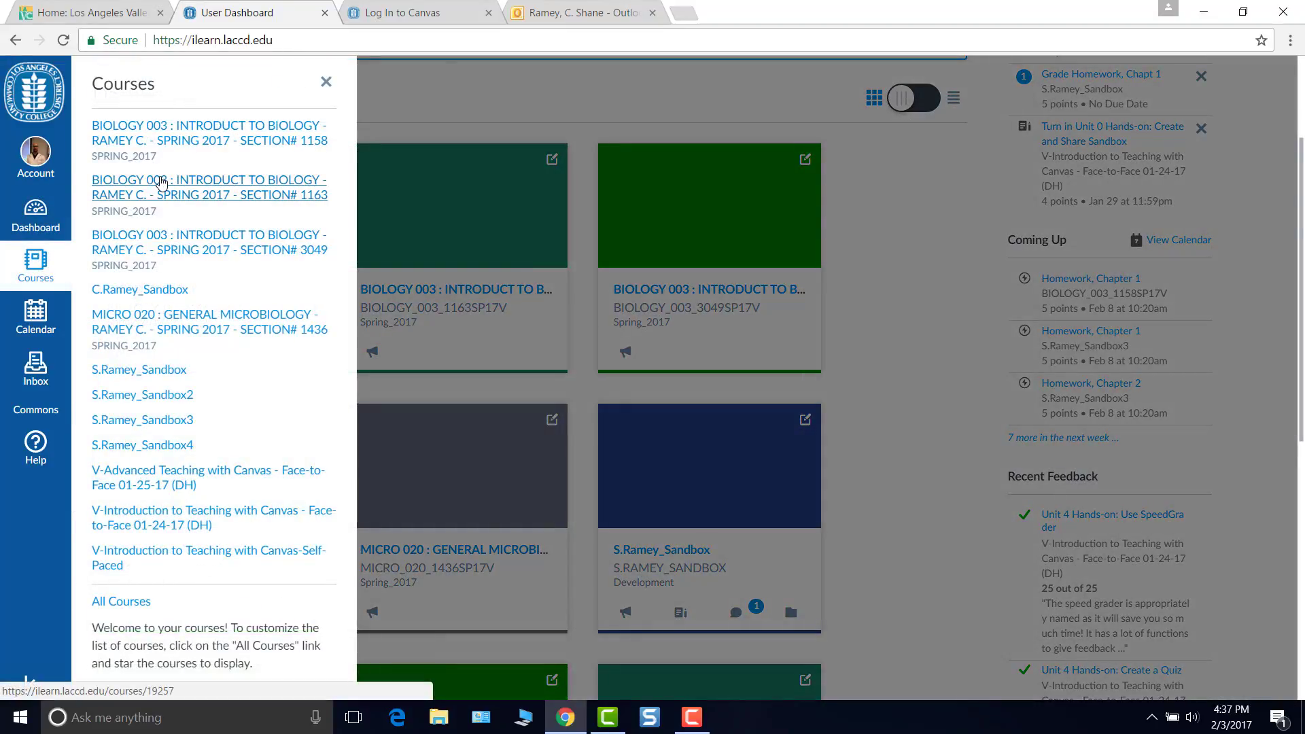
Open the instructor's Sandbox2 course and scroll its Micro 20 welcome, description and required texts.
left_click(175, 322)
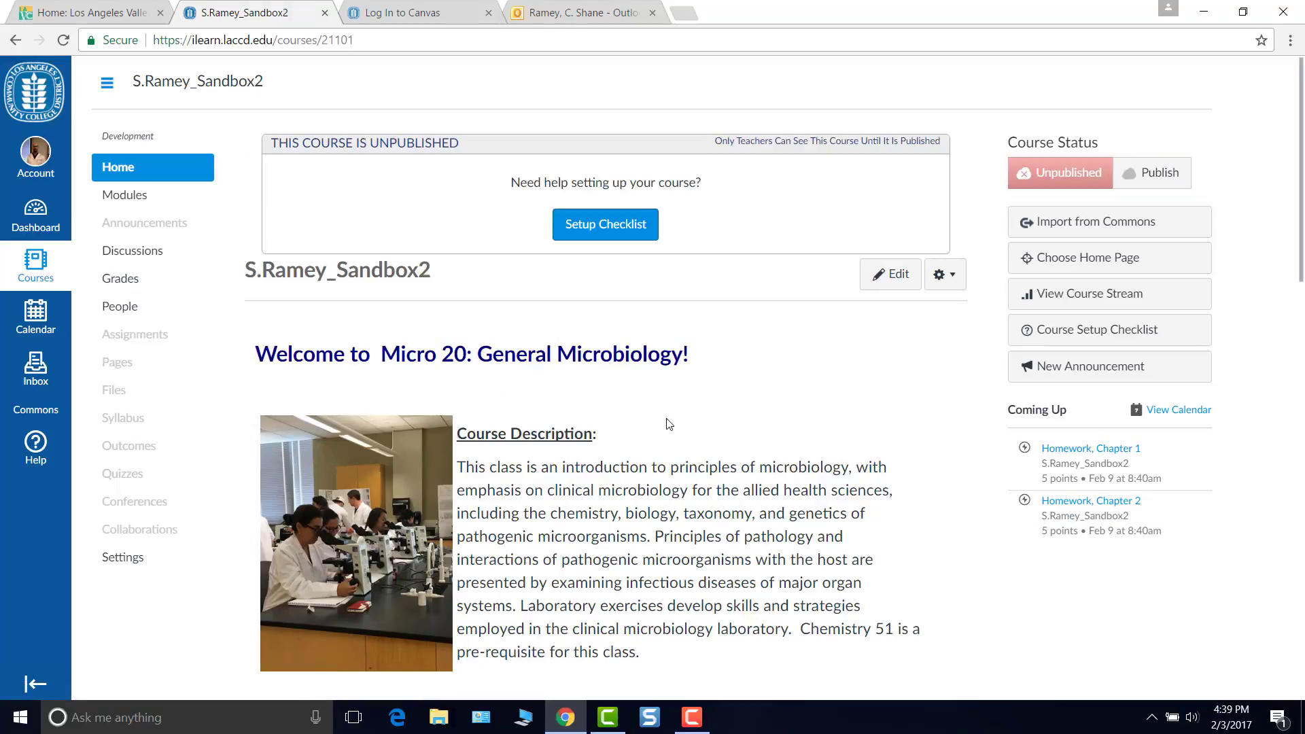
scroll(669, 425, "down", 6)
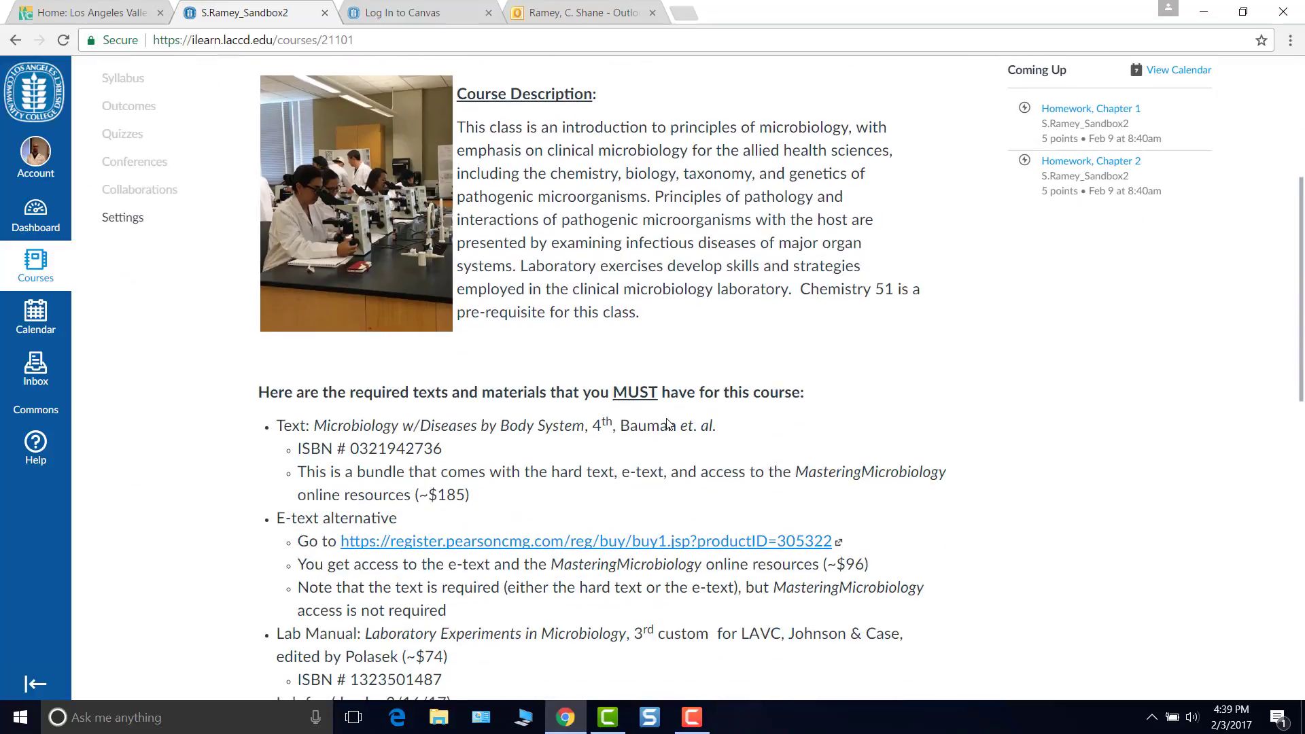
scroll(669, 424, "up", 3)
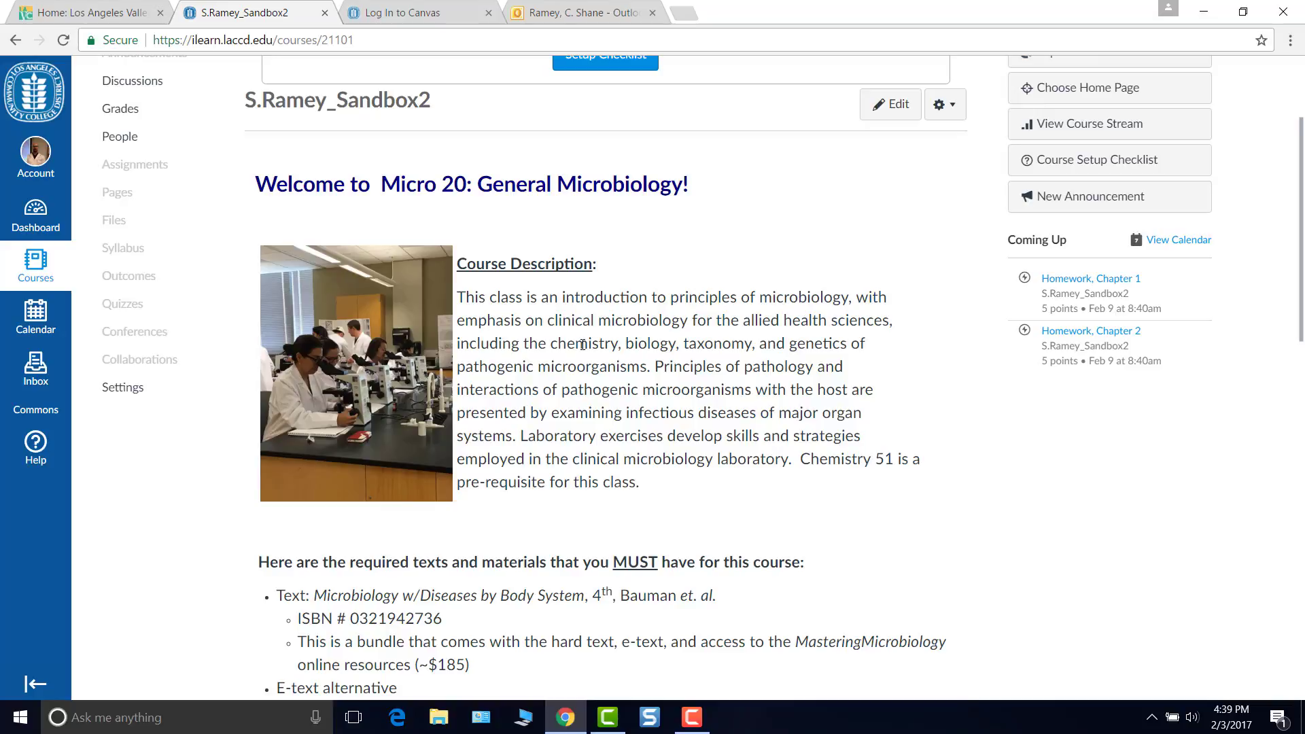
View the Profile page, cancel the profile picture change, then open account Settings.
left_click(36, 165)
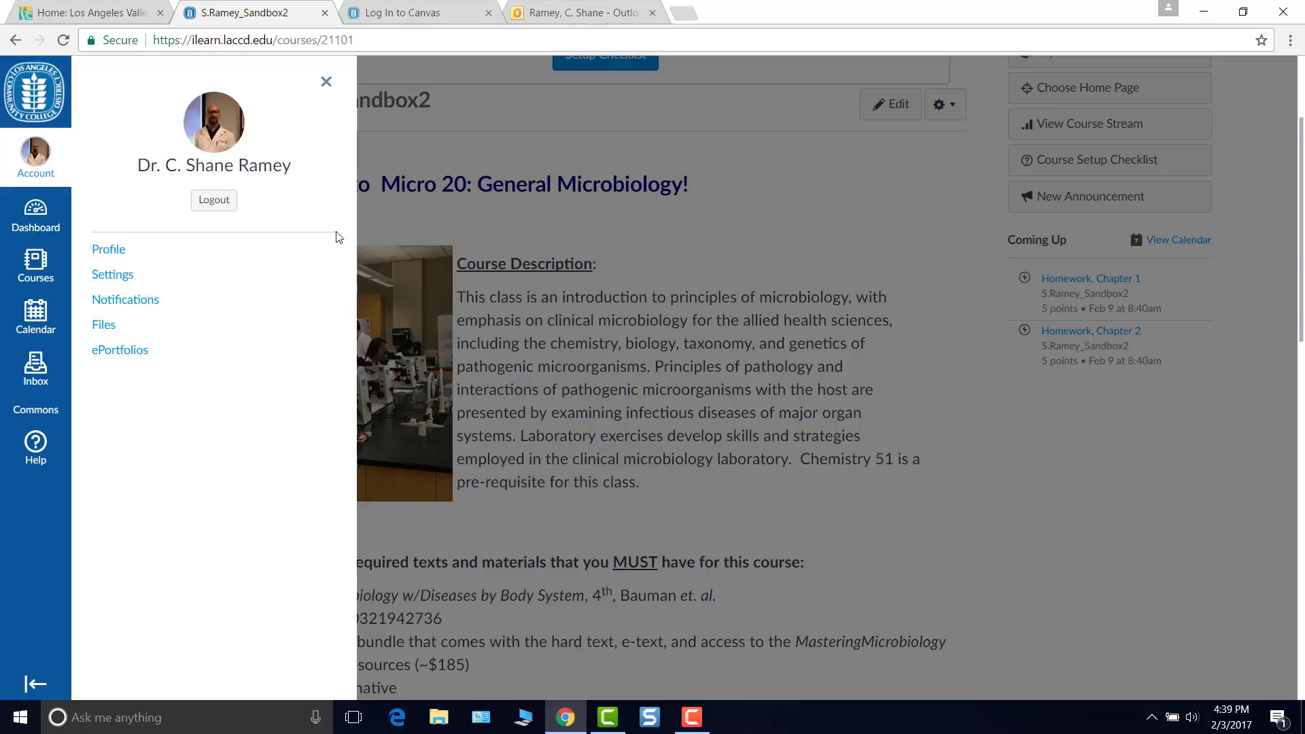
left_click(111, 251)
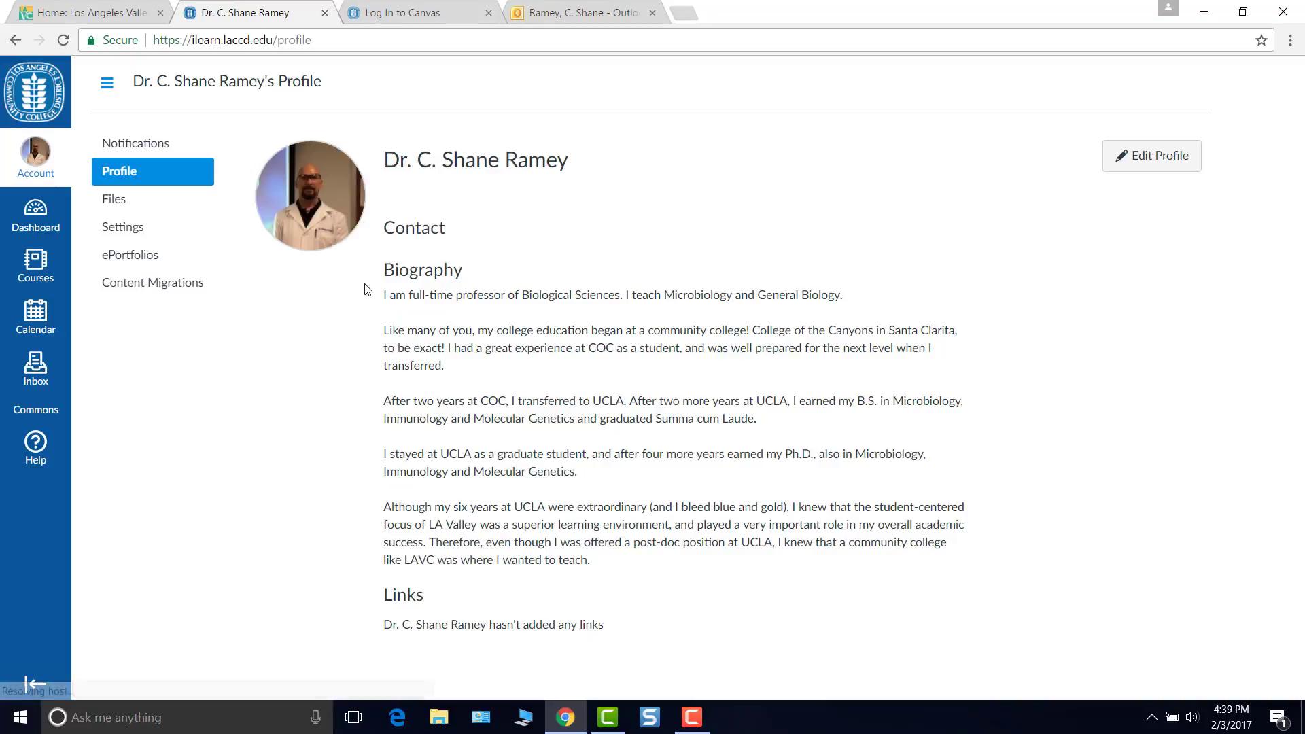
mouse_move(343, 234)
left_click(347, 232)
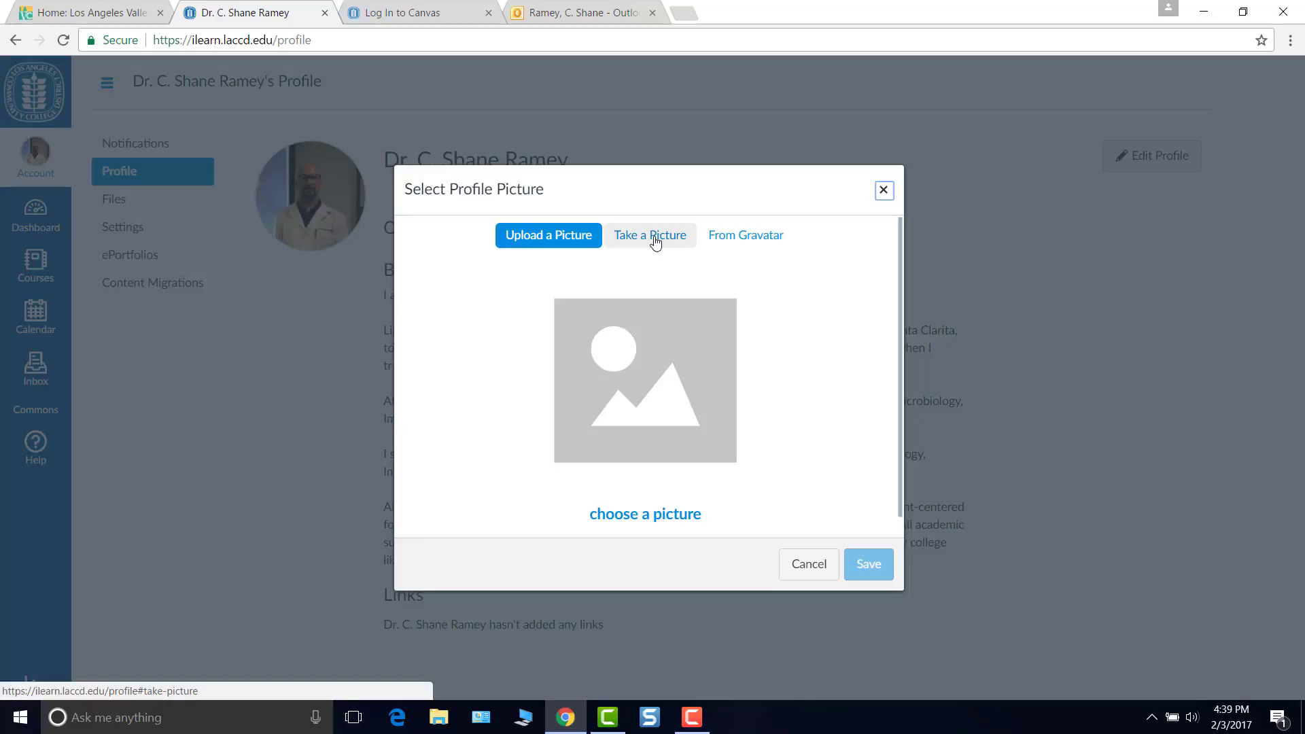
left_click(808, 564)
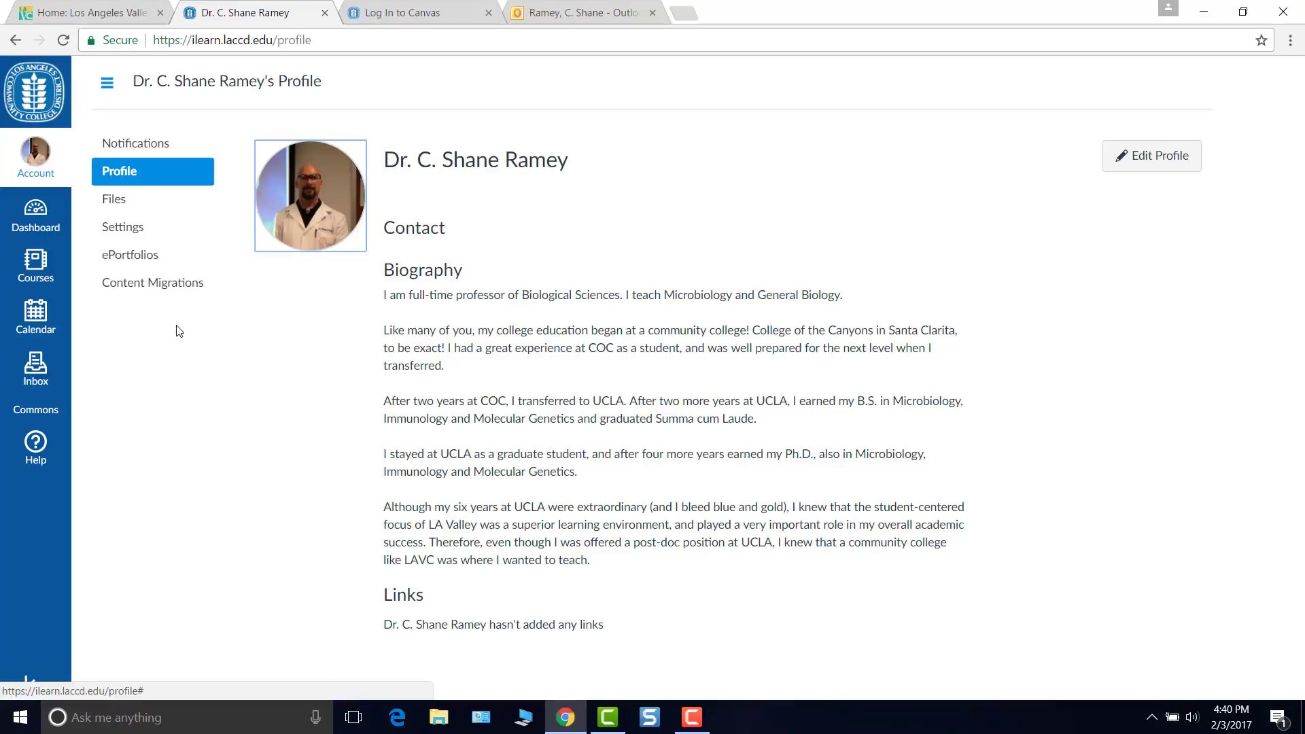
left_click(134, 234)
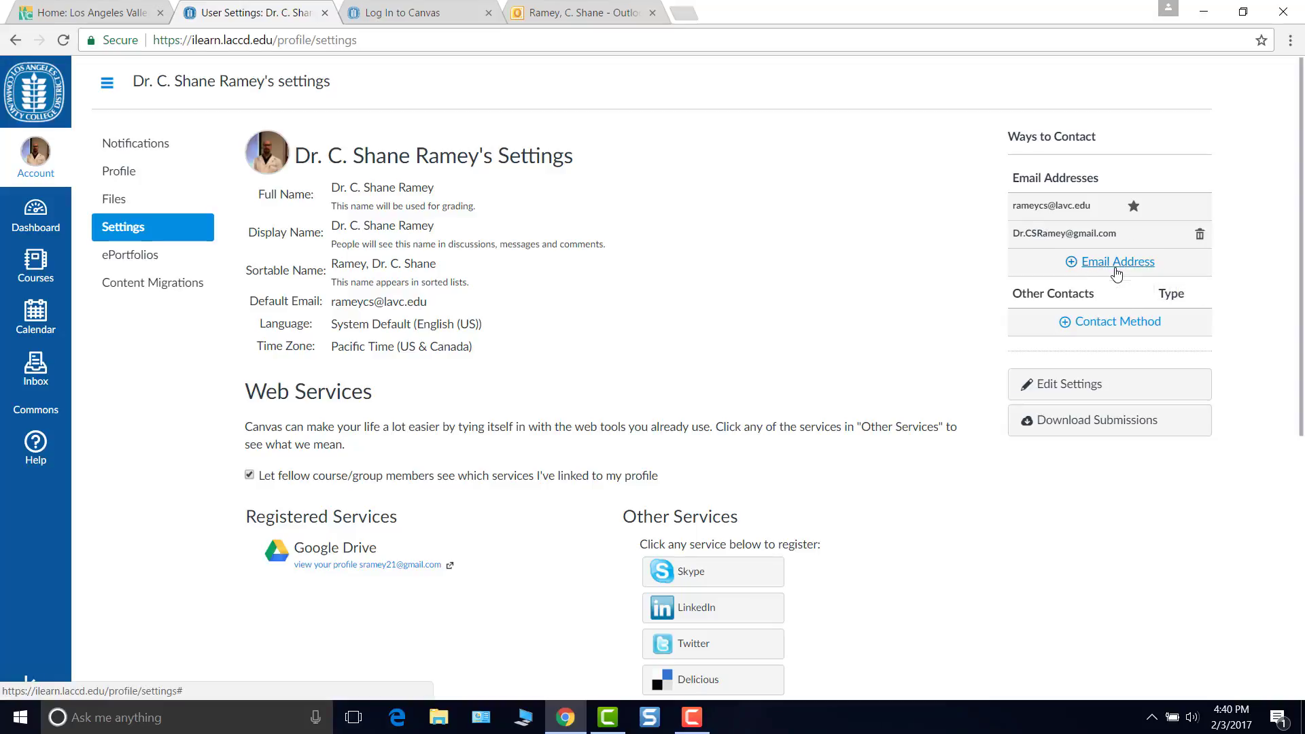
left_click(113, 172)
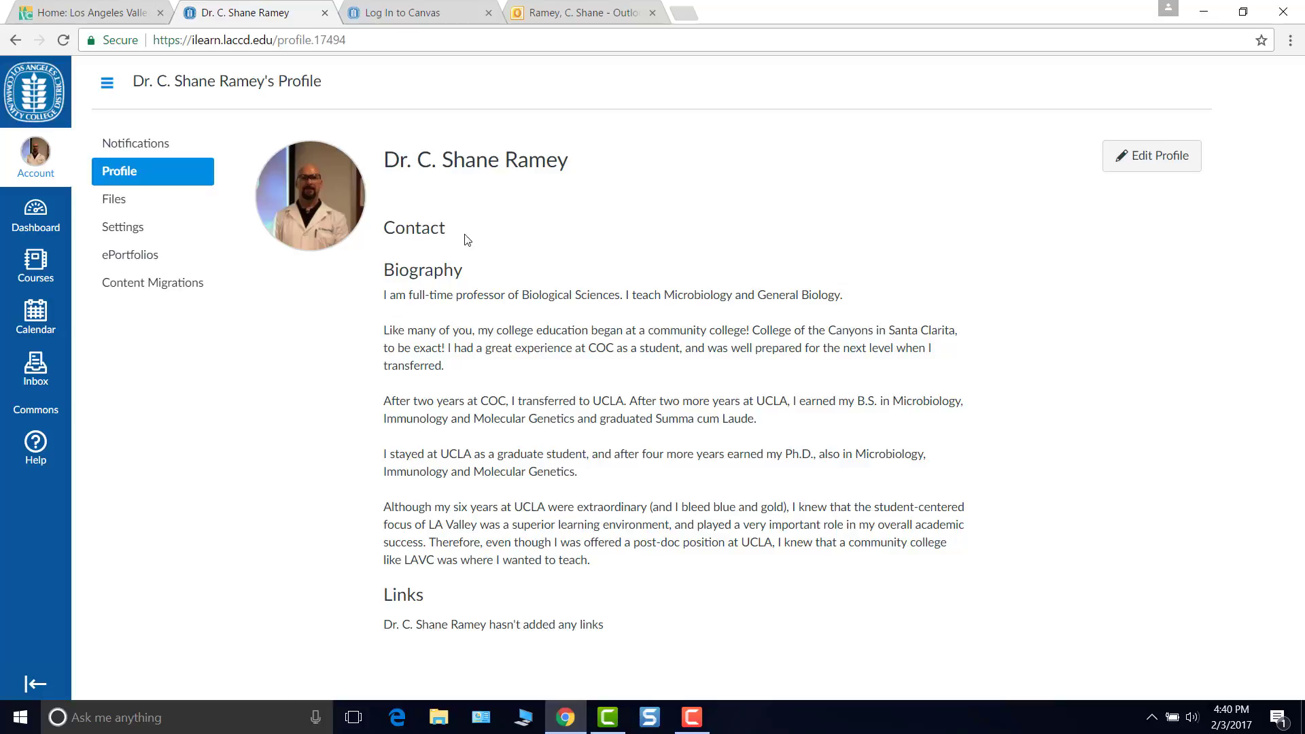
left_click(136, 230)
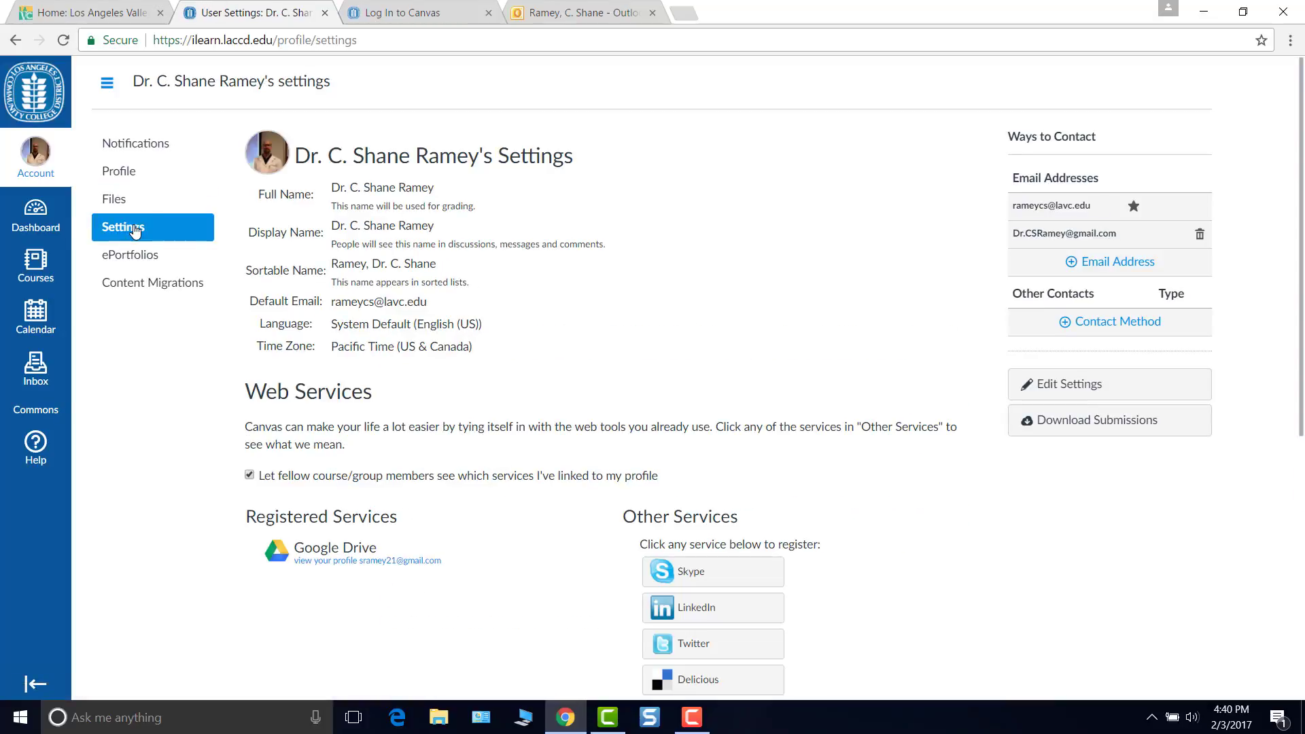
left_click(126, 184)
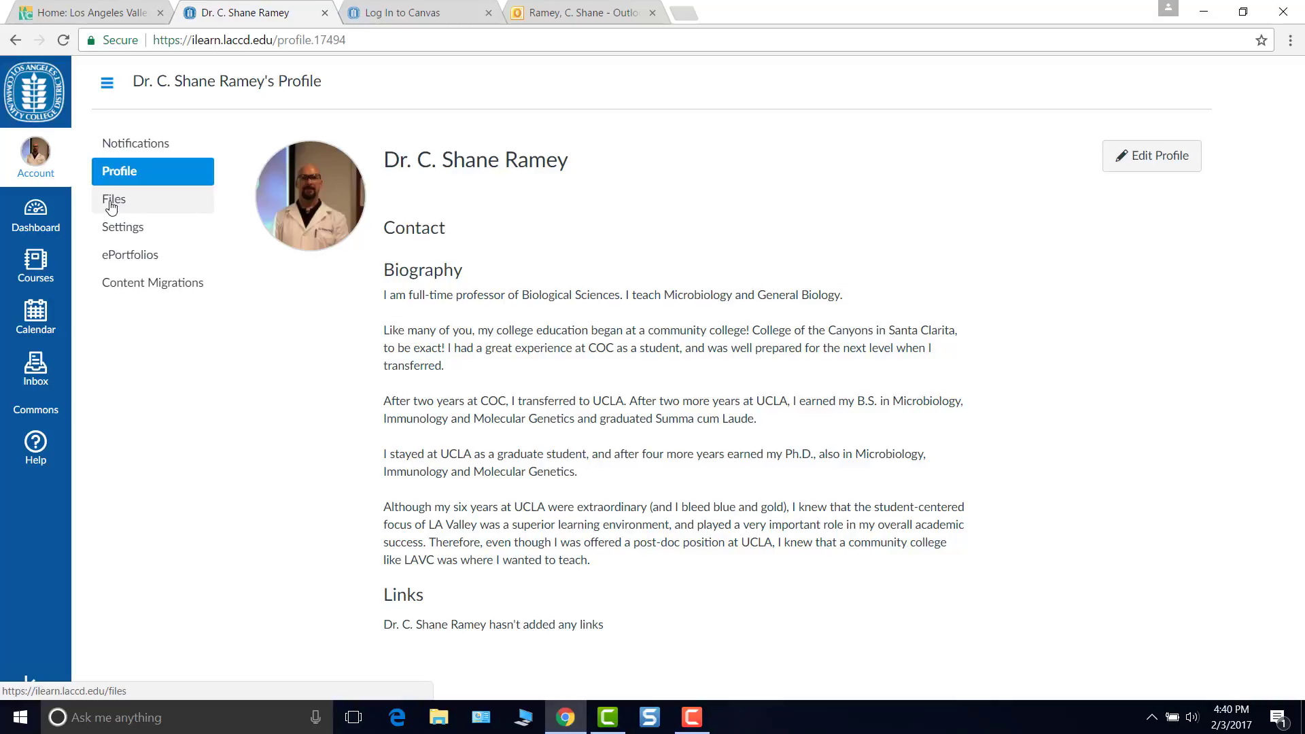
left_click(123, 232)
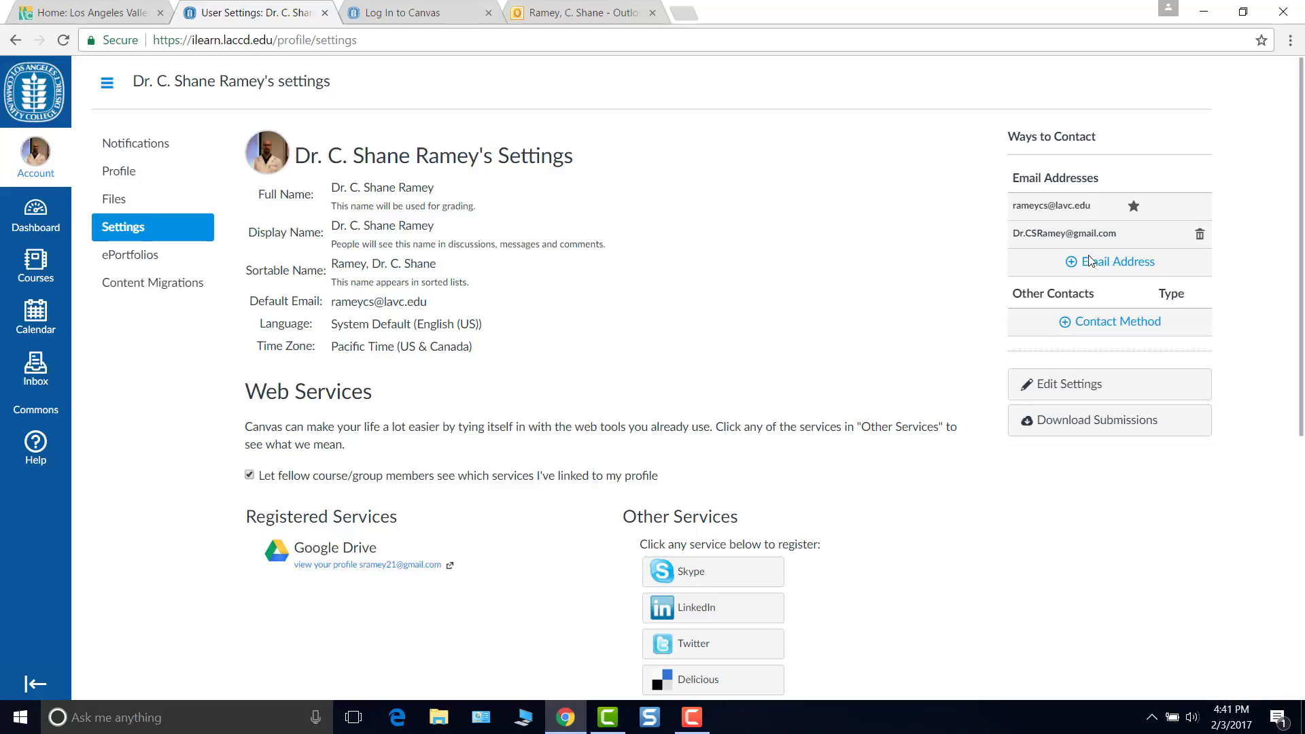
Review the account settings page, then return to the Dashboard of course cards.
mouse_move(1039, 251)
mouse_move(267, 169)
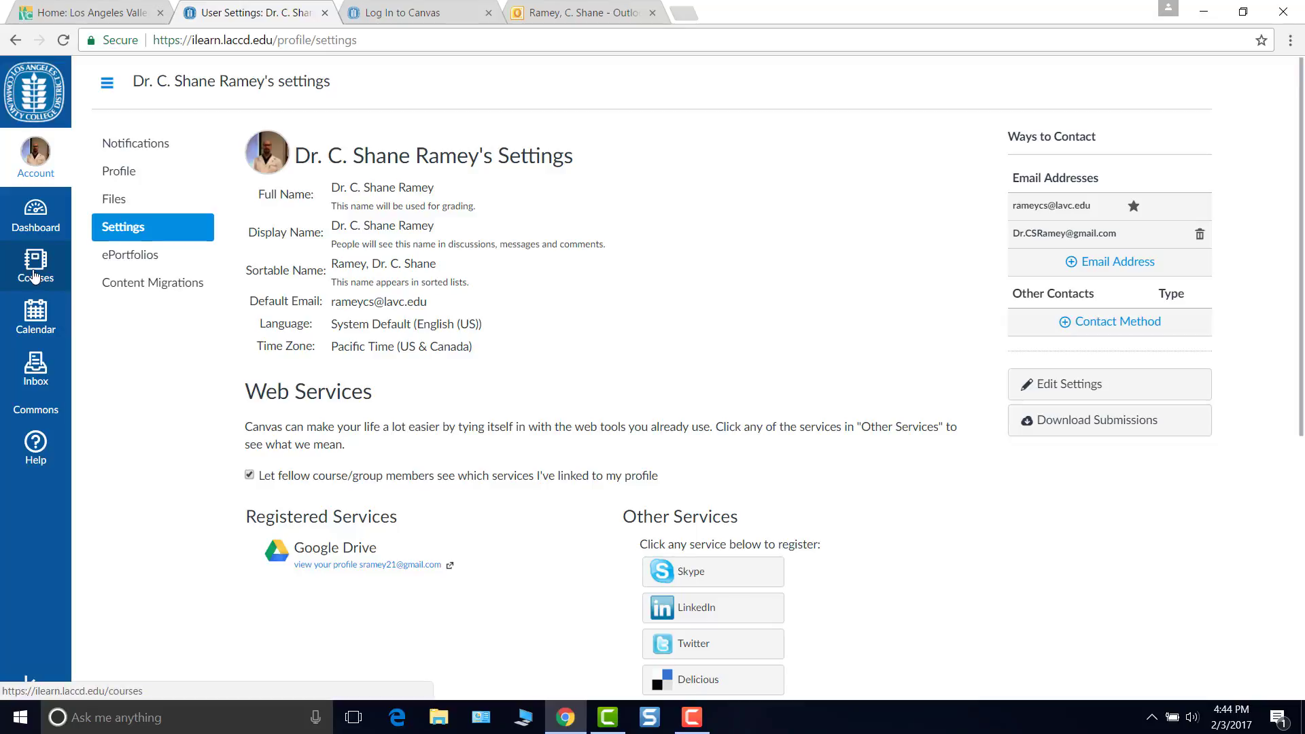
left_click(33, 214)
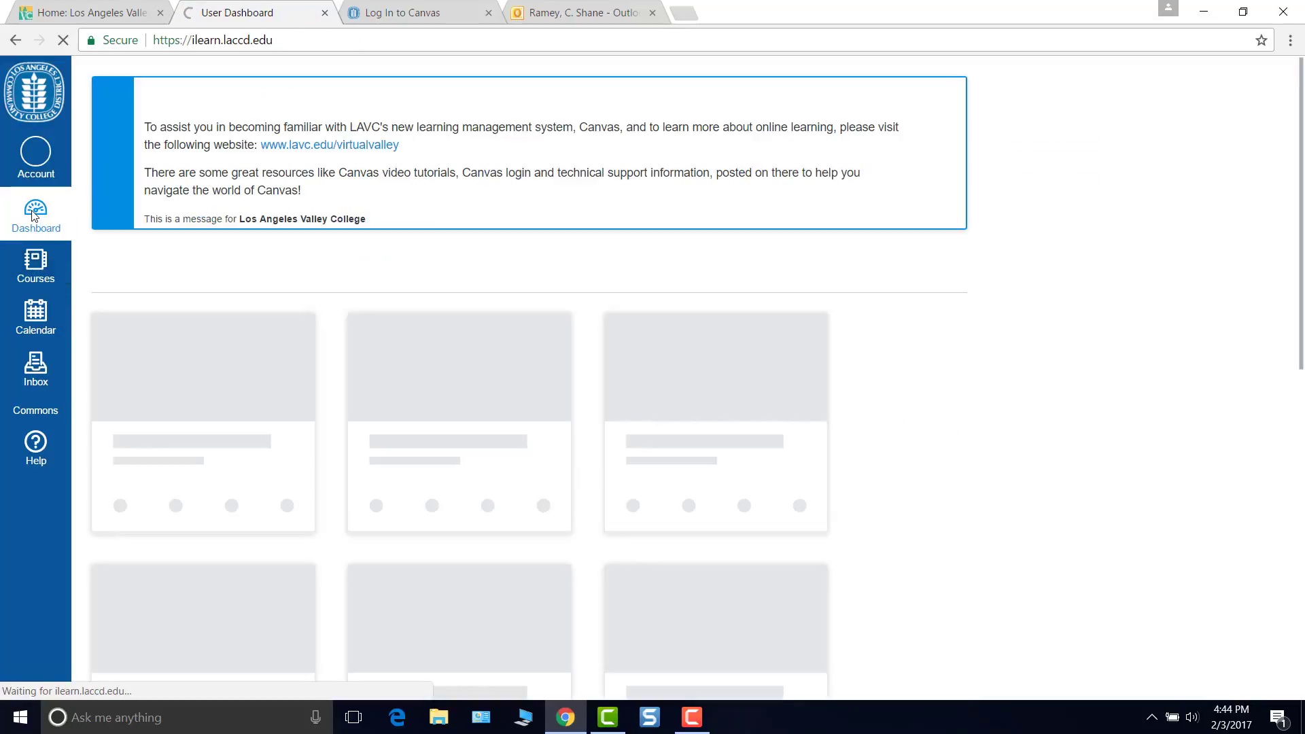
Load the Sandbox2 course home page in Student View, with Chapter 1 and 2 homework under To Do.
scroll(415, 384, "down", 5)
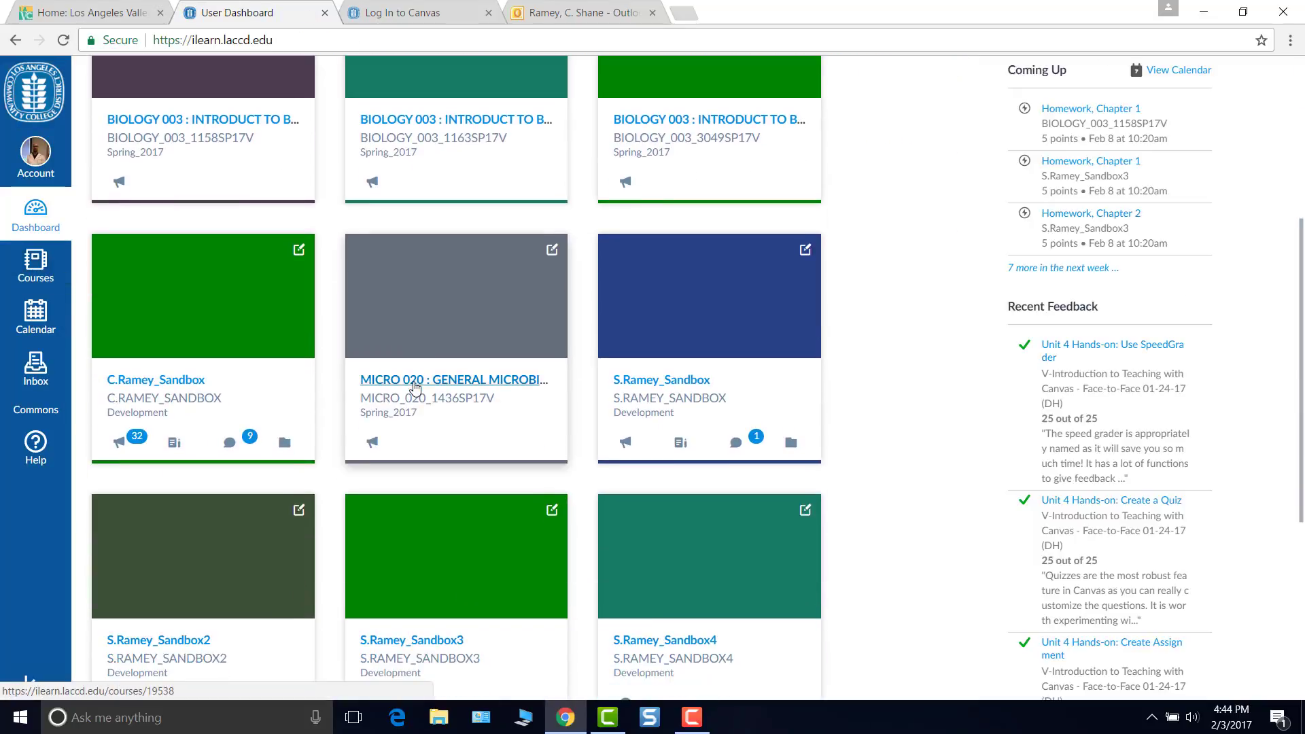
left_click(35, 266)
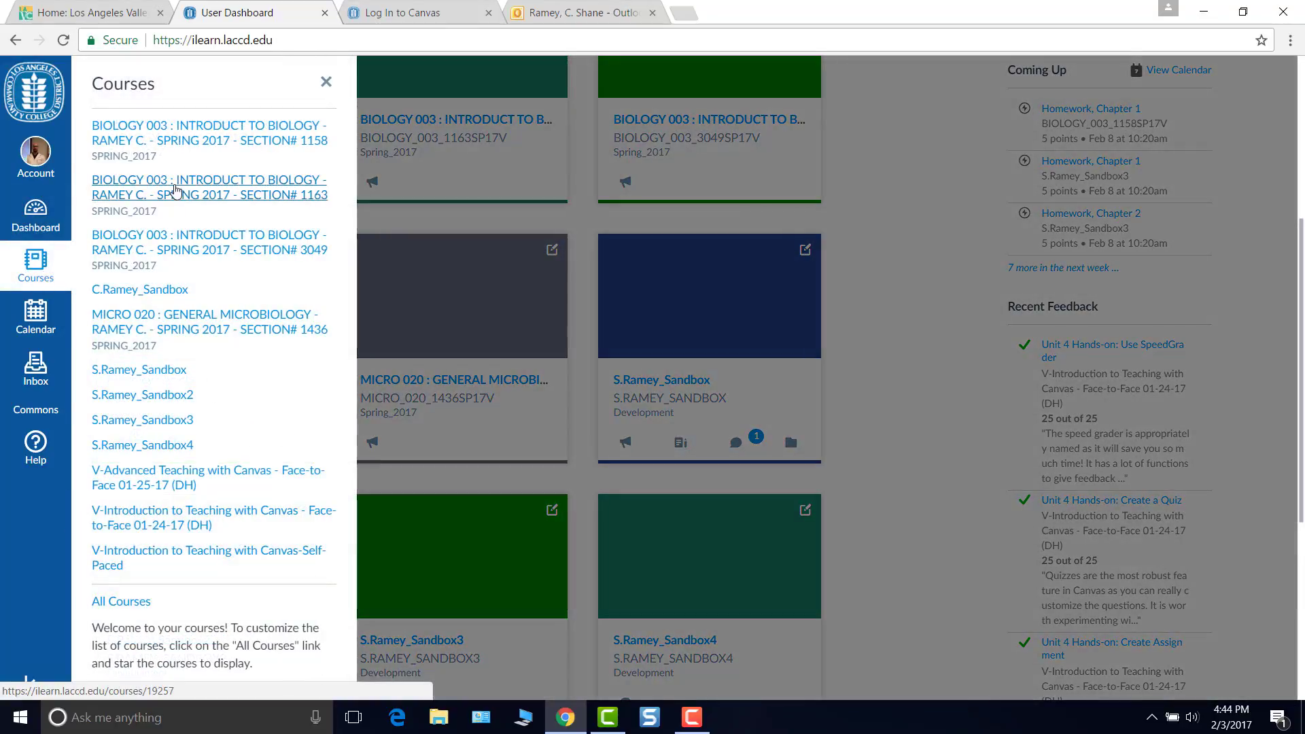
left_click(205, 333)
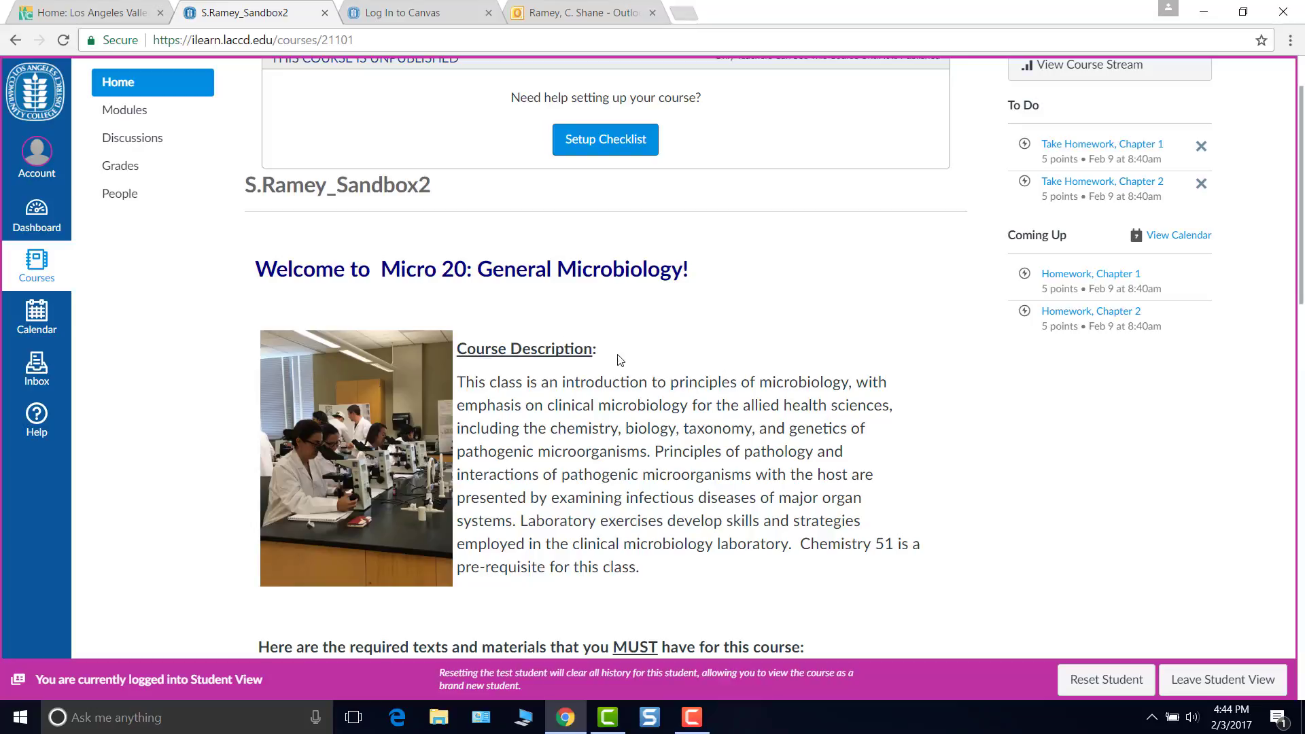
scroll(211, 178, "up", 2)
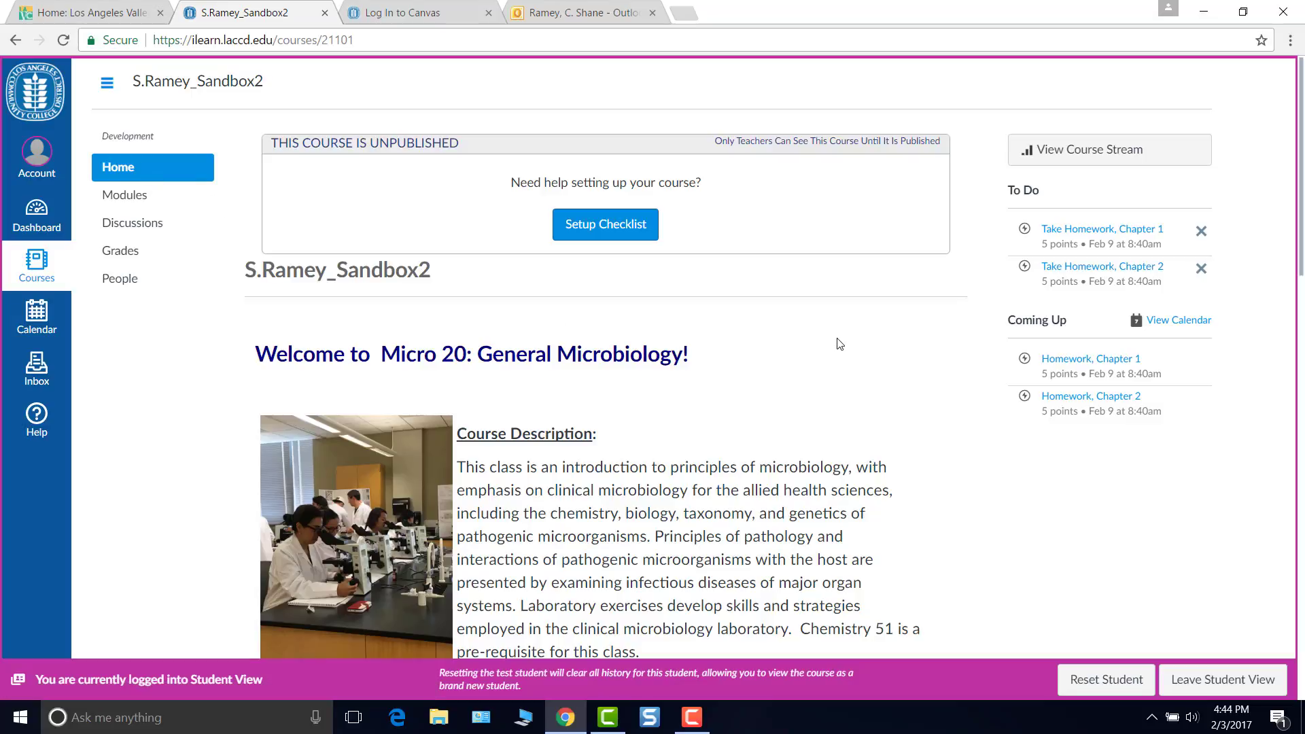
scroll(840, 345, "down", 1)
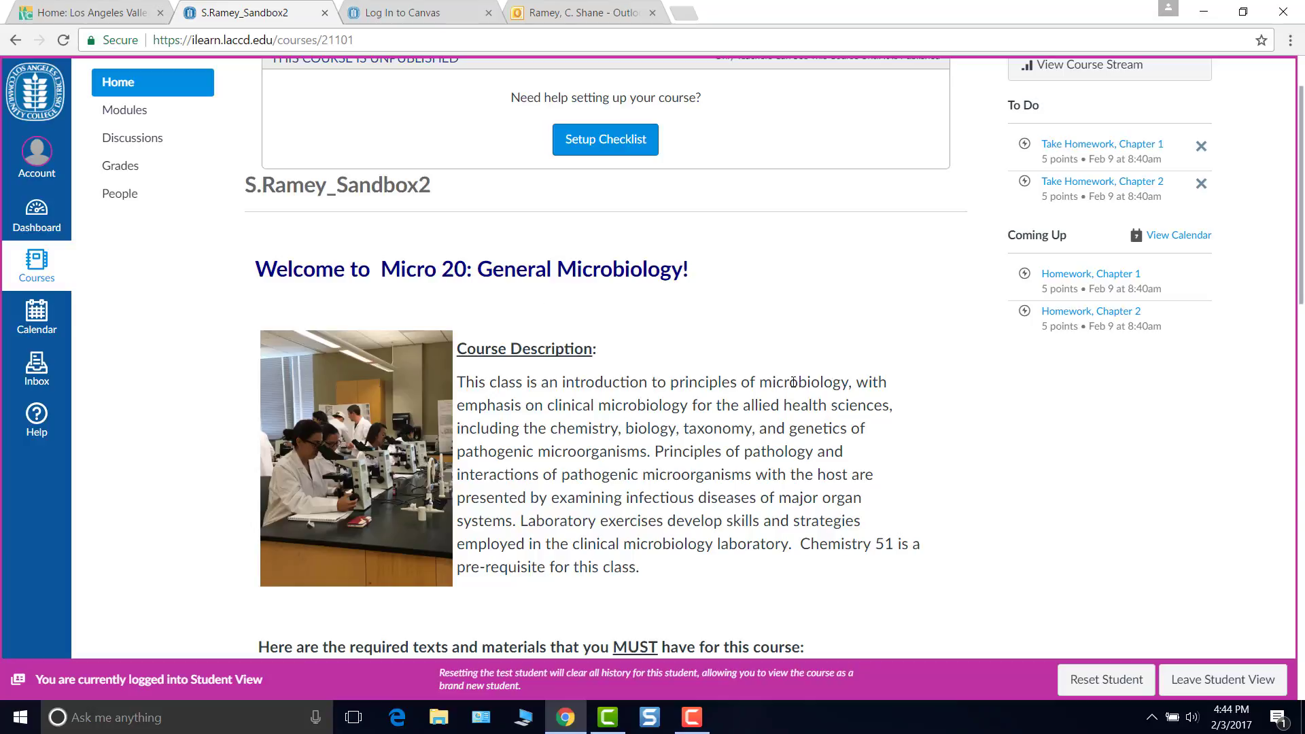
scroll(709, 409, "down", 10)
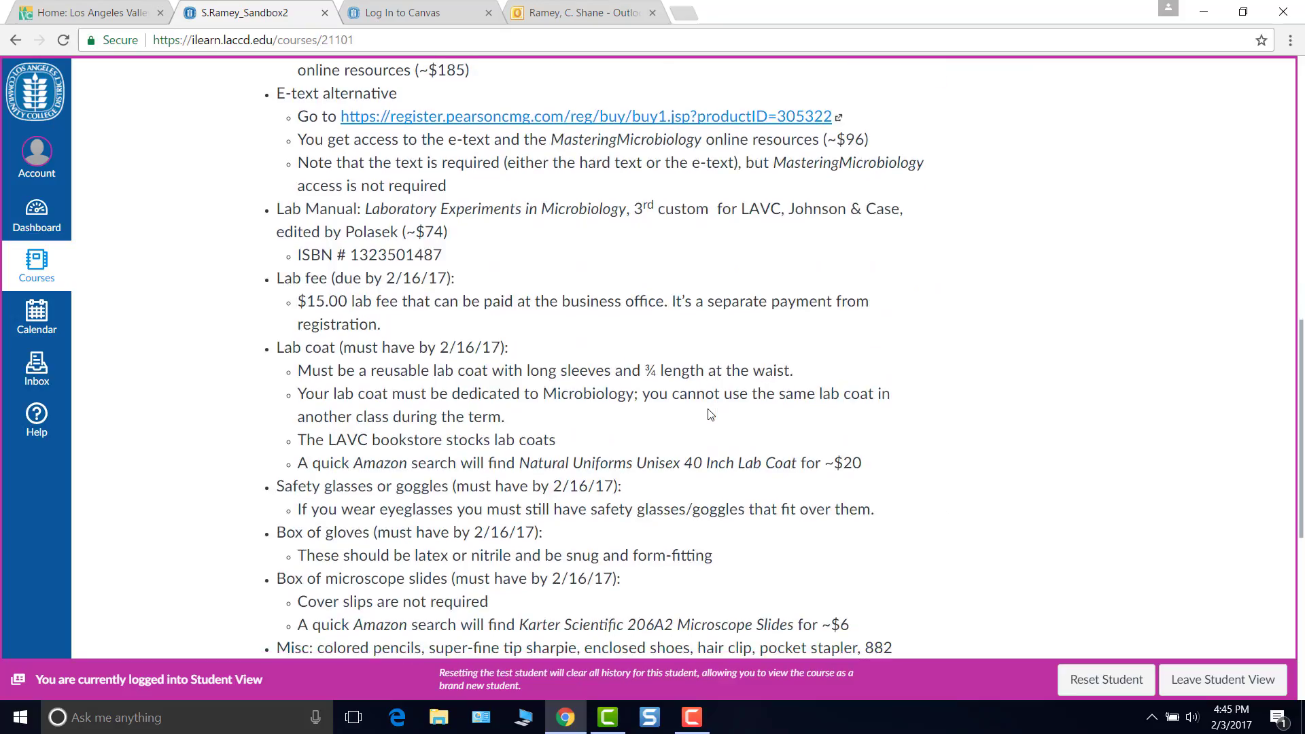
scroll(711, 414, "down", 7)
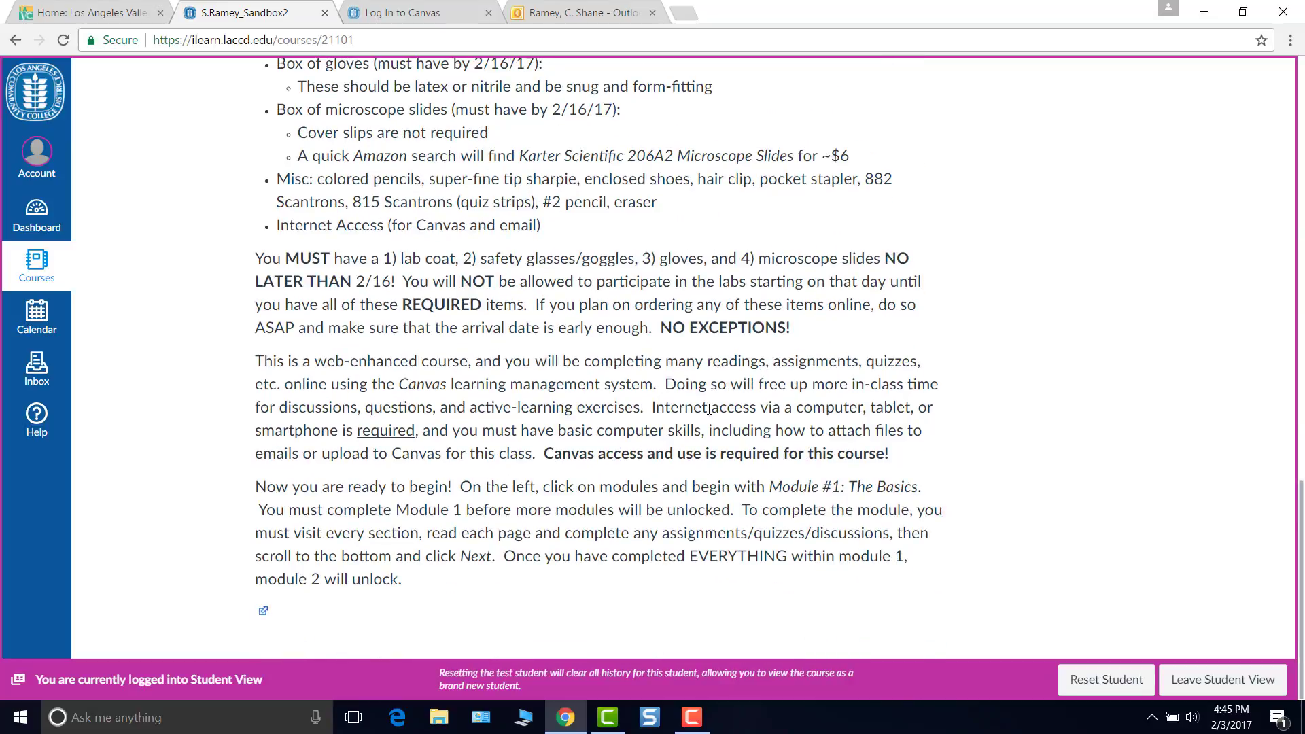
scroll(709, 408, "up", 10)
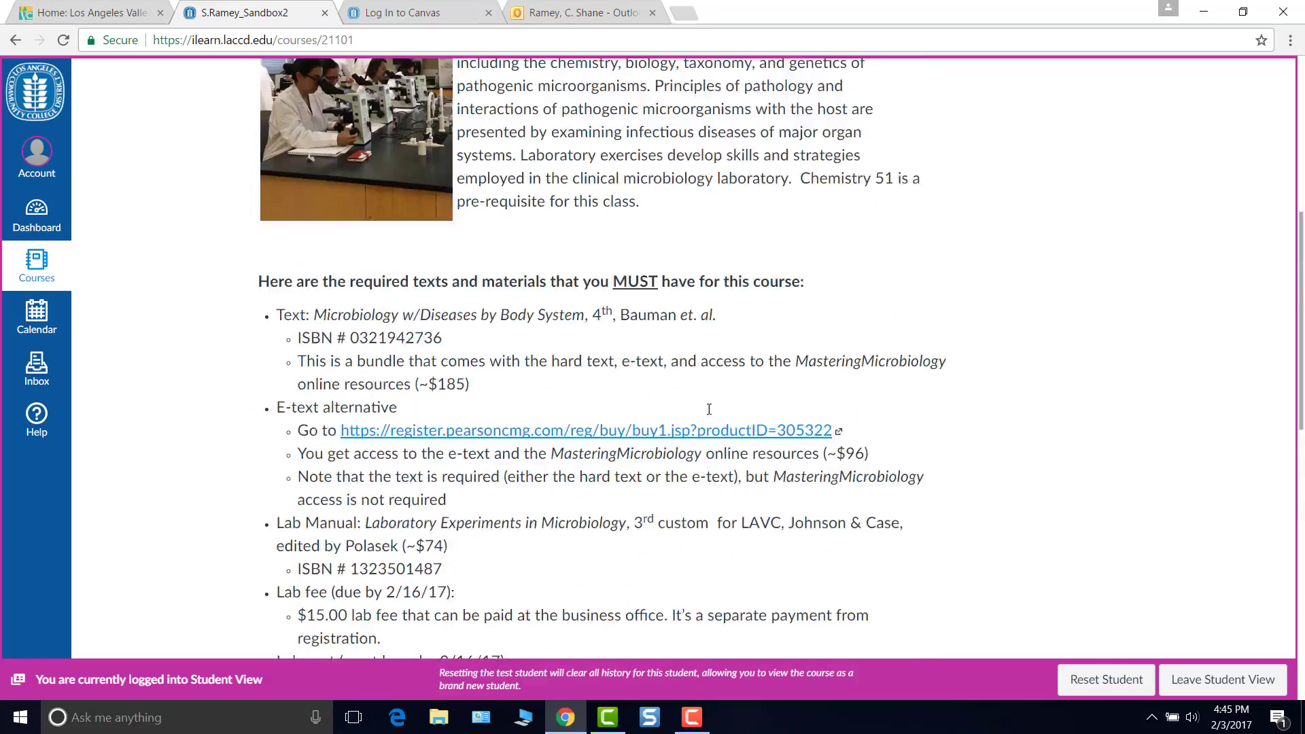
scroll(709, 408, "up", 1)
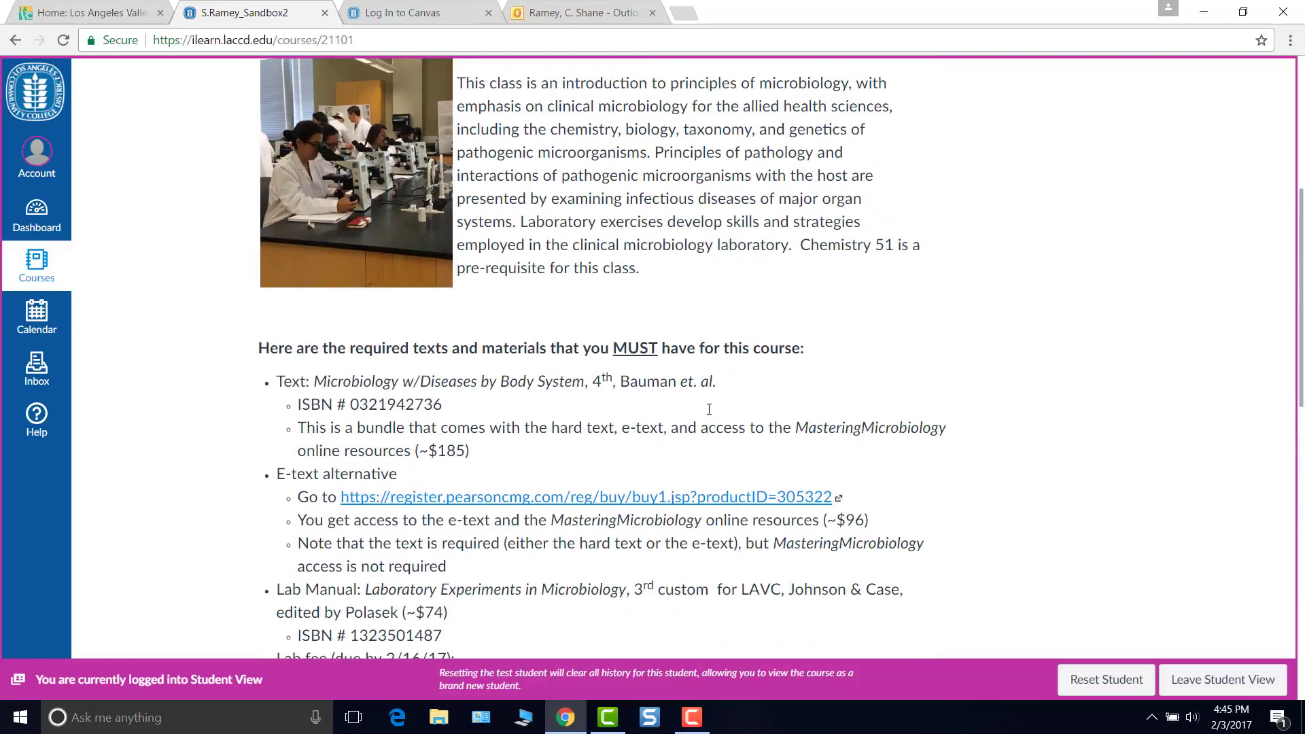
scroll(714, 503, "down", 5)
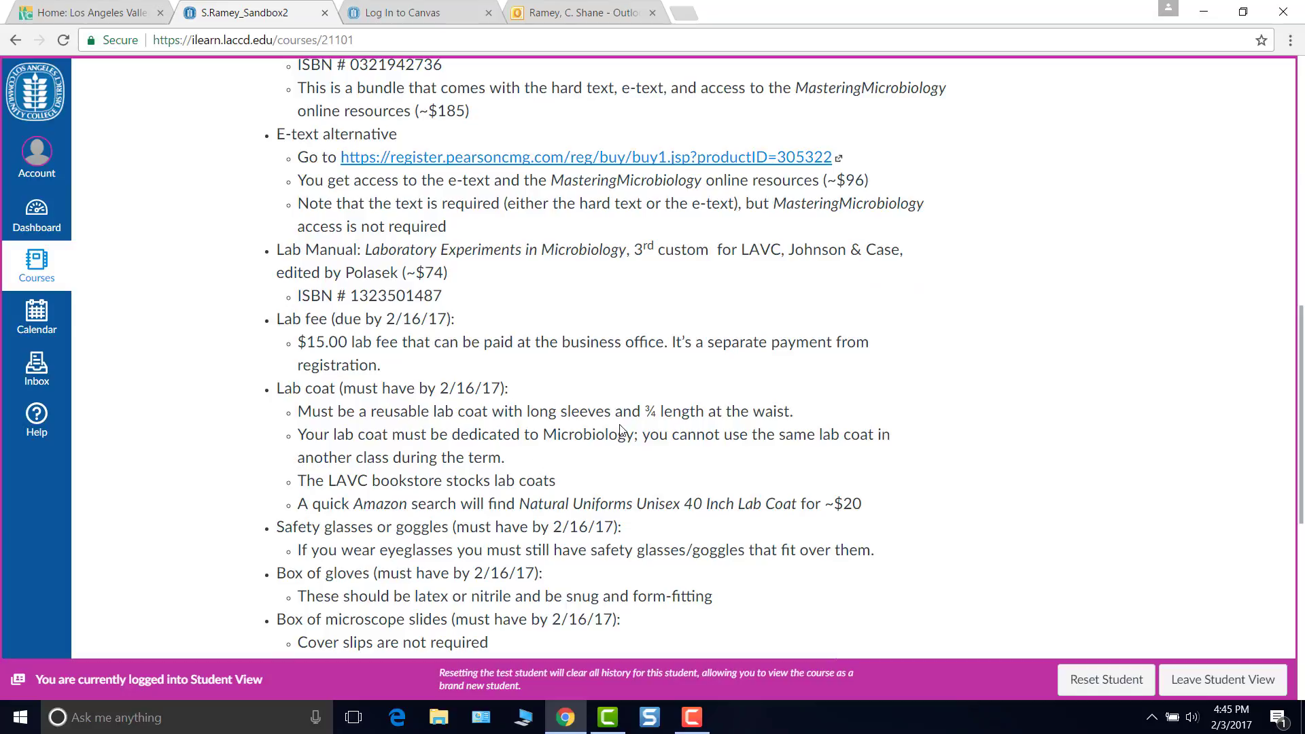
scroll(621, 427, "up", 10)
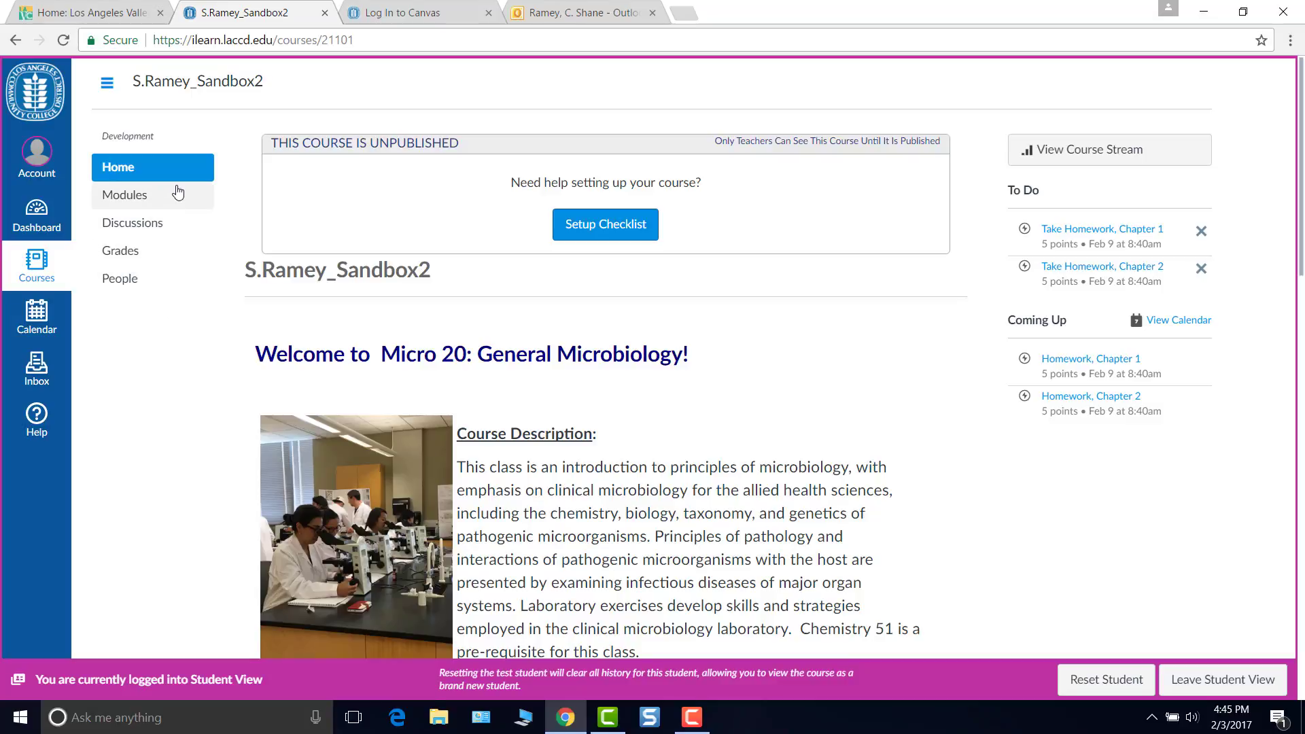
Go to Modules and open the Syllabus & Schedule item in Module #1: The Basics.
left_click(130, 199)
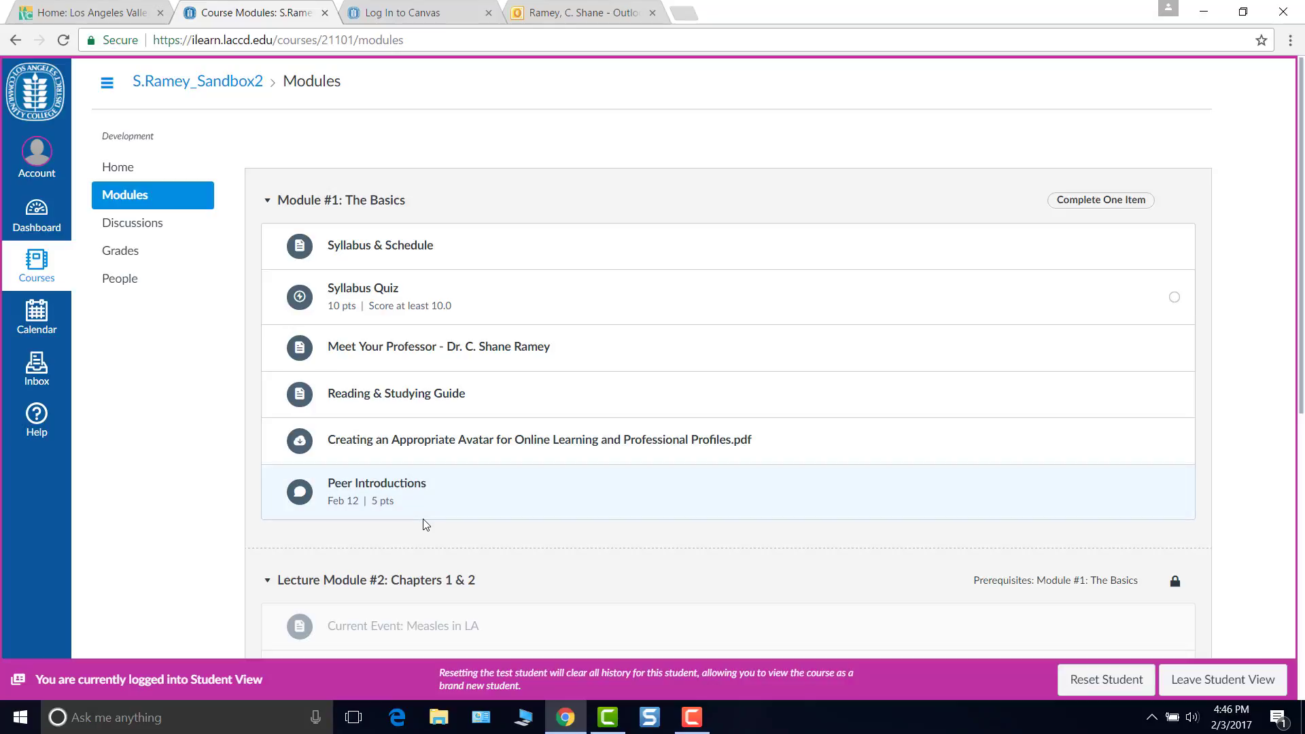
left_click(388, 253)
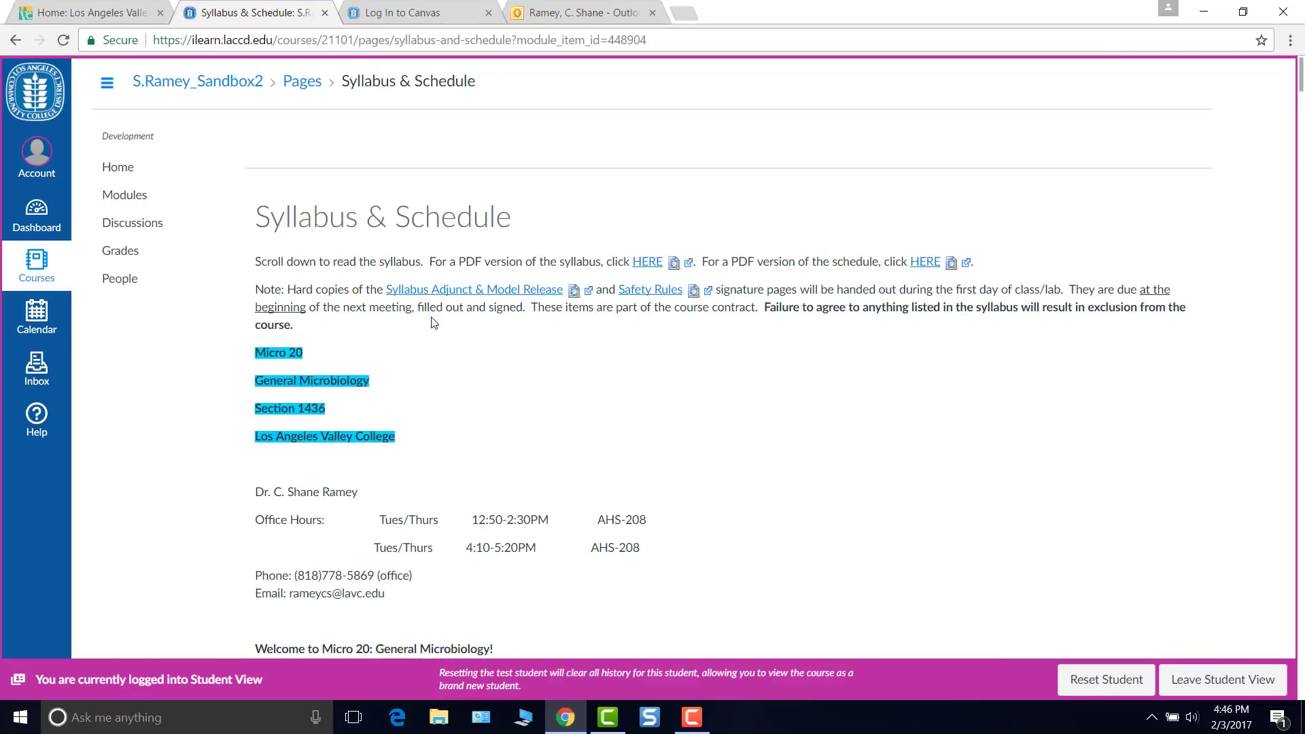
Scroll through the Syllabus & Schedule page's Micro 20 Section 1436 details and PDF links.
scroll(658, 451, "down", 7)
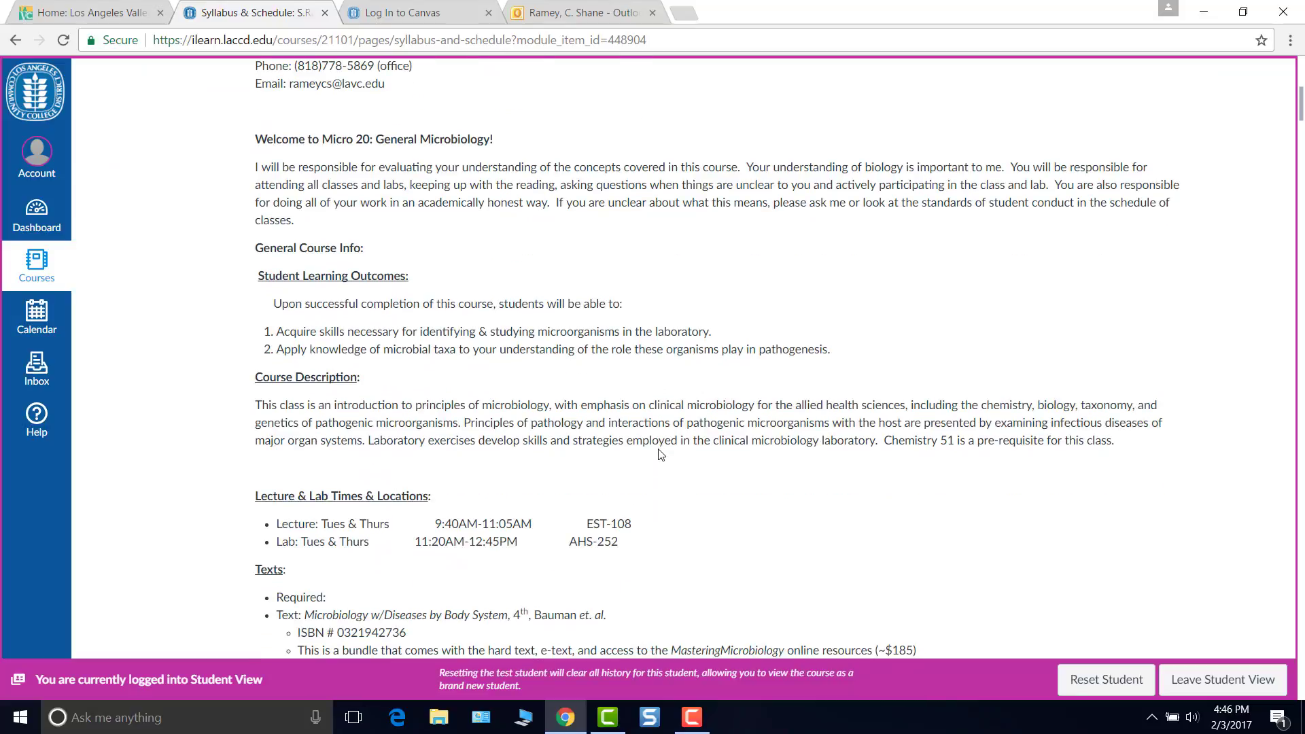
scroll(660, 454, "down", 1)
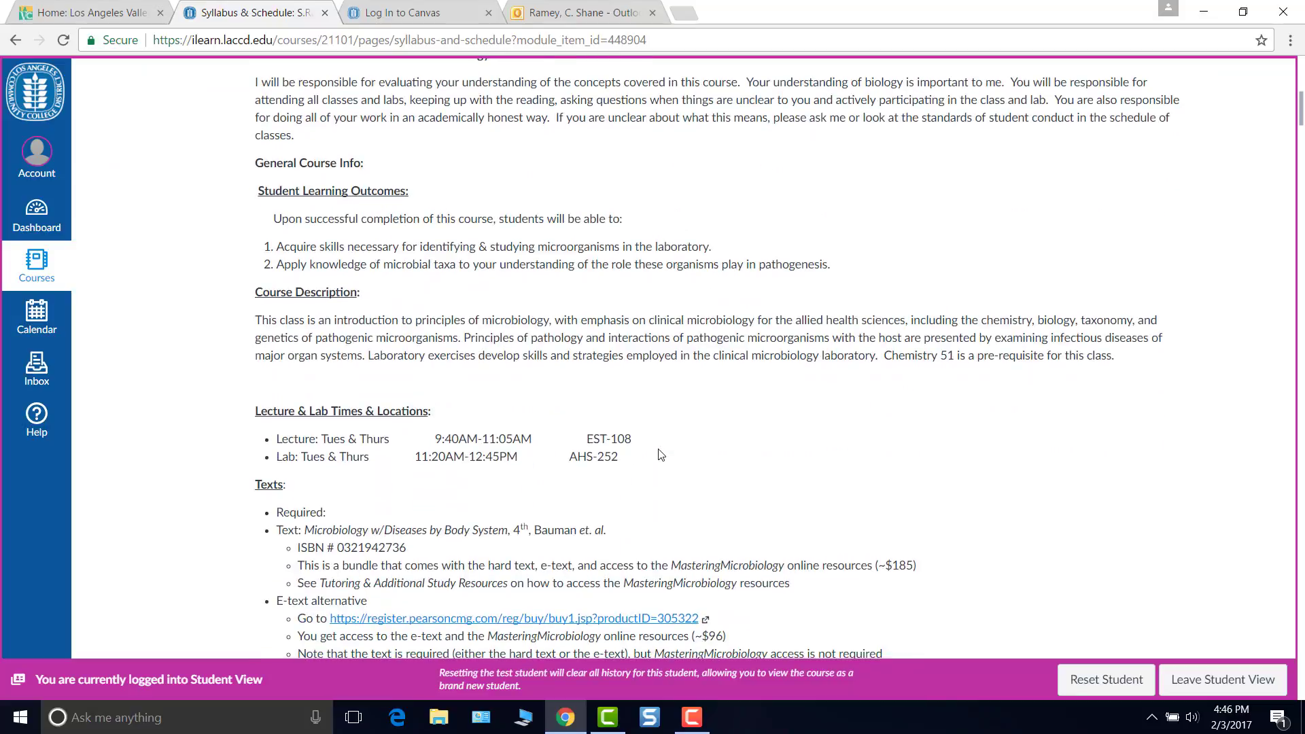
scroll(661, 454, "down", 6)
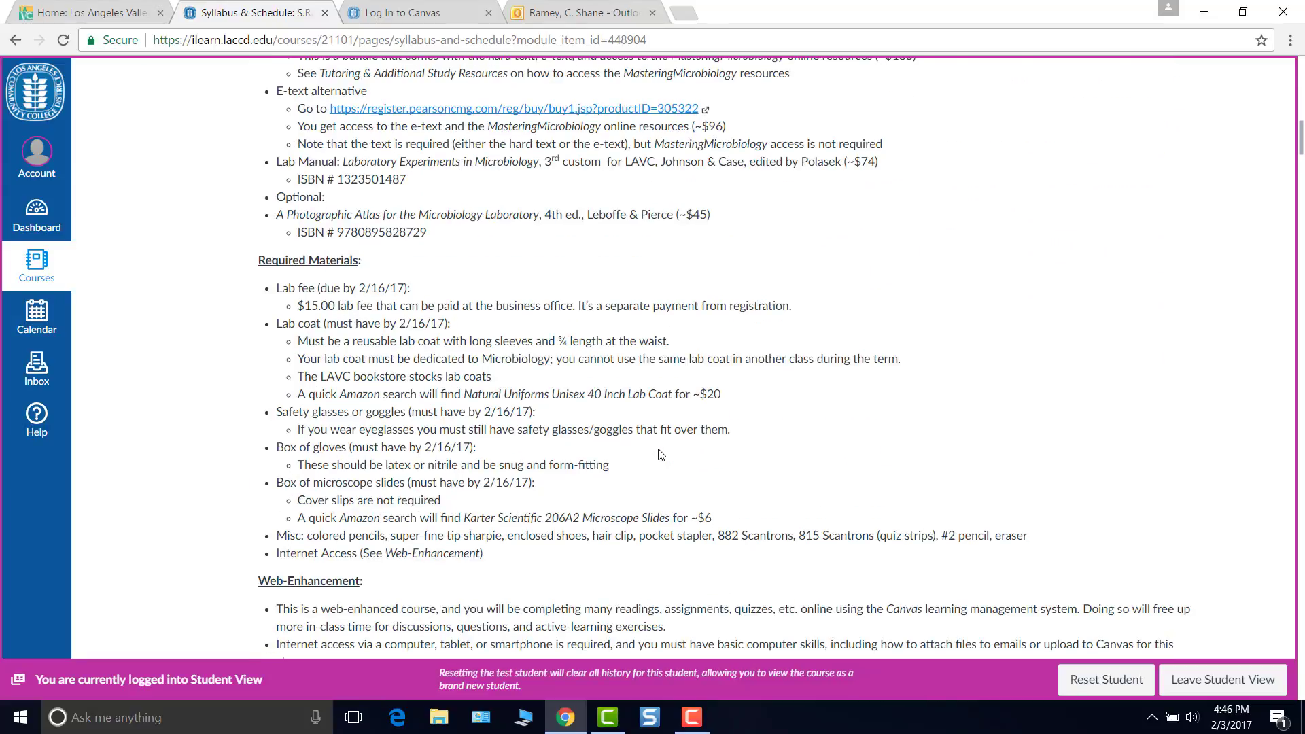
scroll(660, 454, "down", 17)
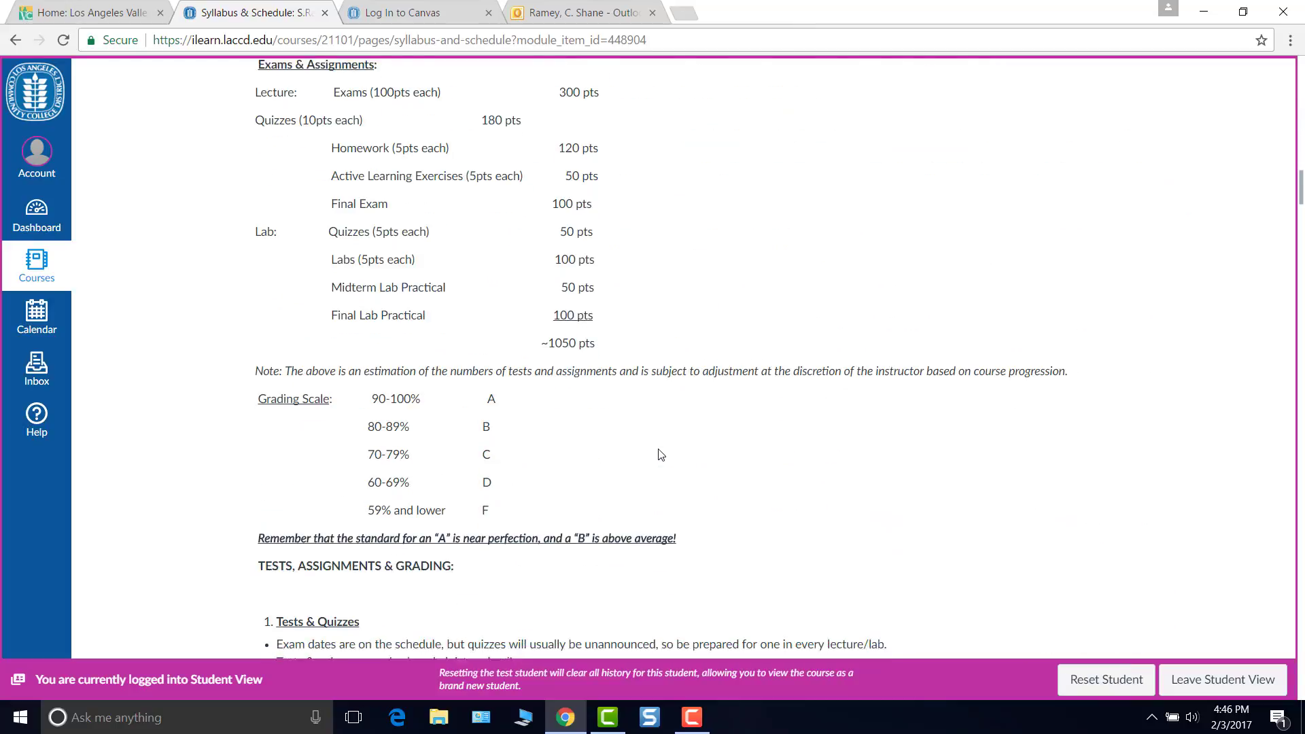
scroll(660, 449, "down", 5)
scroll(659, 450, "up", 20)
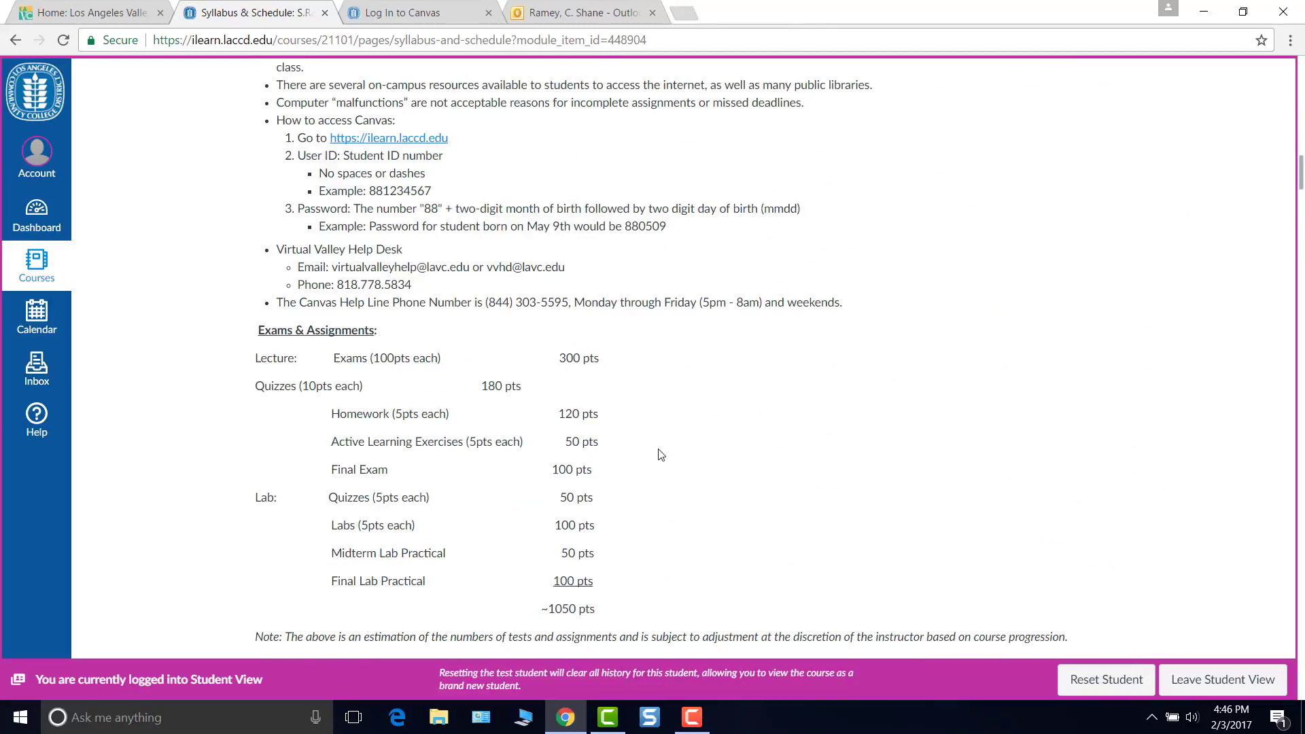
scroll(659, 449, "up", 8)
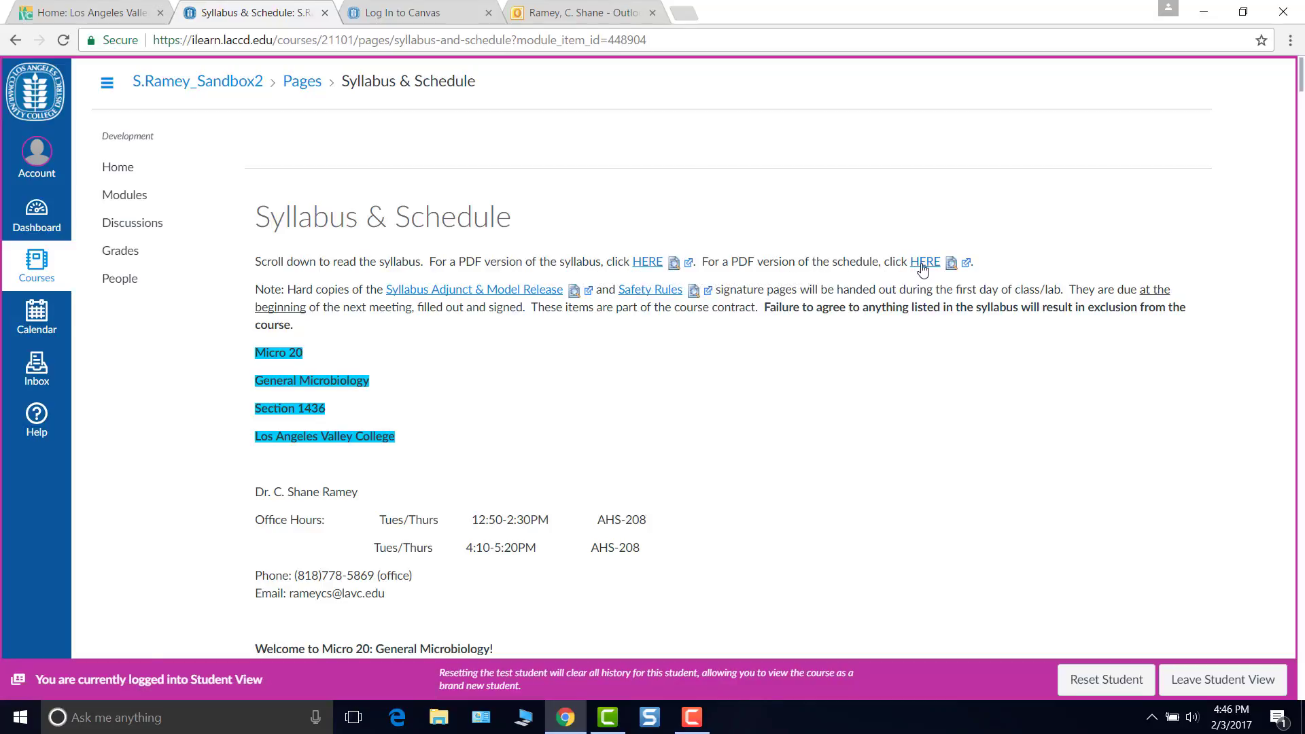
Scroll the page again and open the inline Box preview of the 15-page syllabus PDF.
scroll(592, 394, "down", 10)
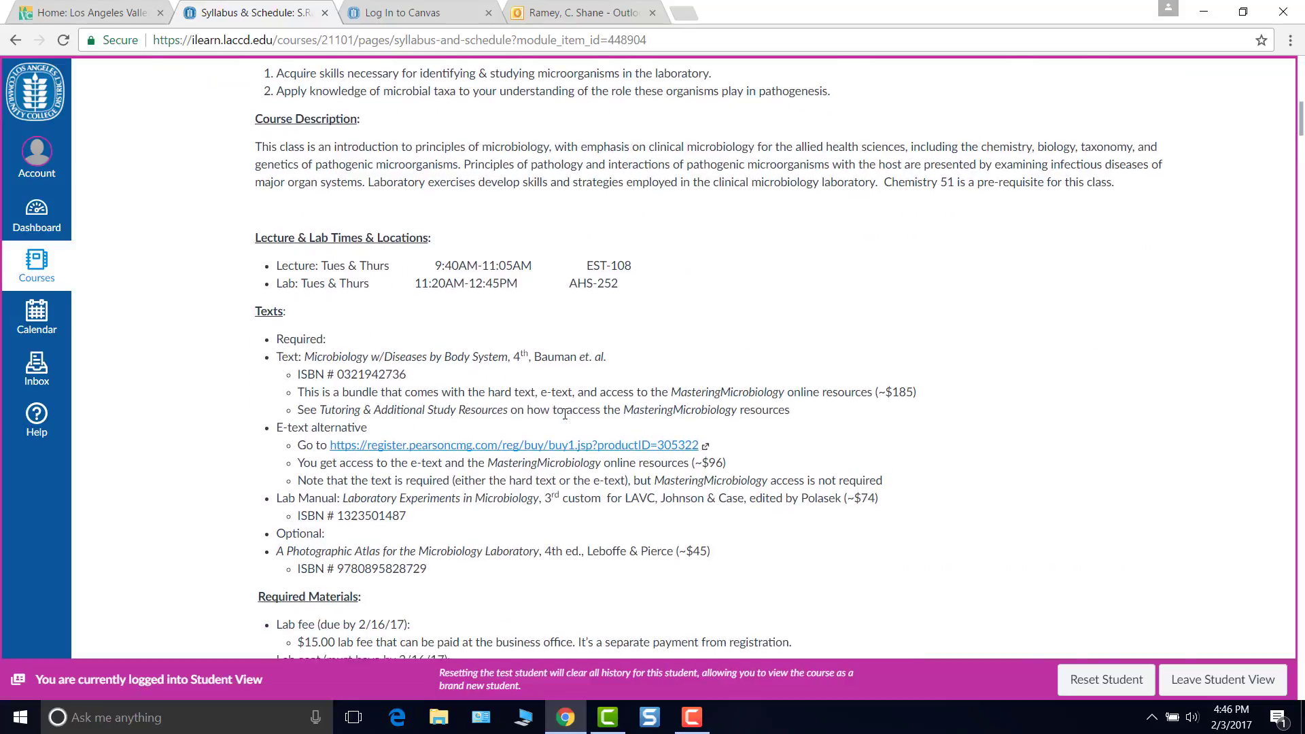
scroll(564, 413, "down", 15)
scroll(565, 414, "down", 20)
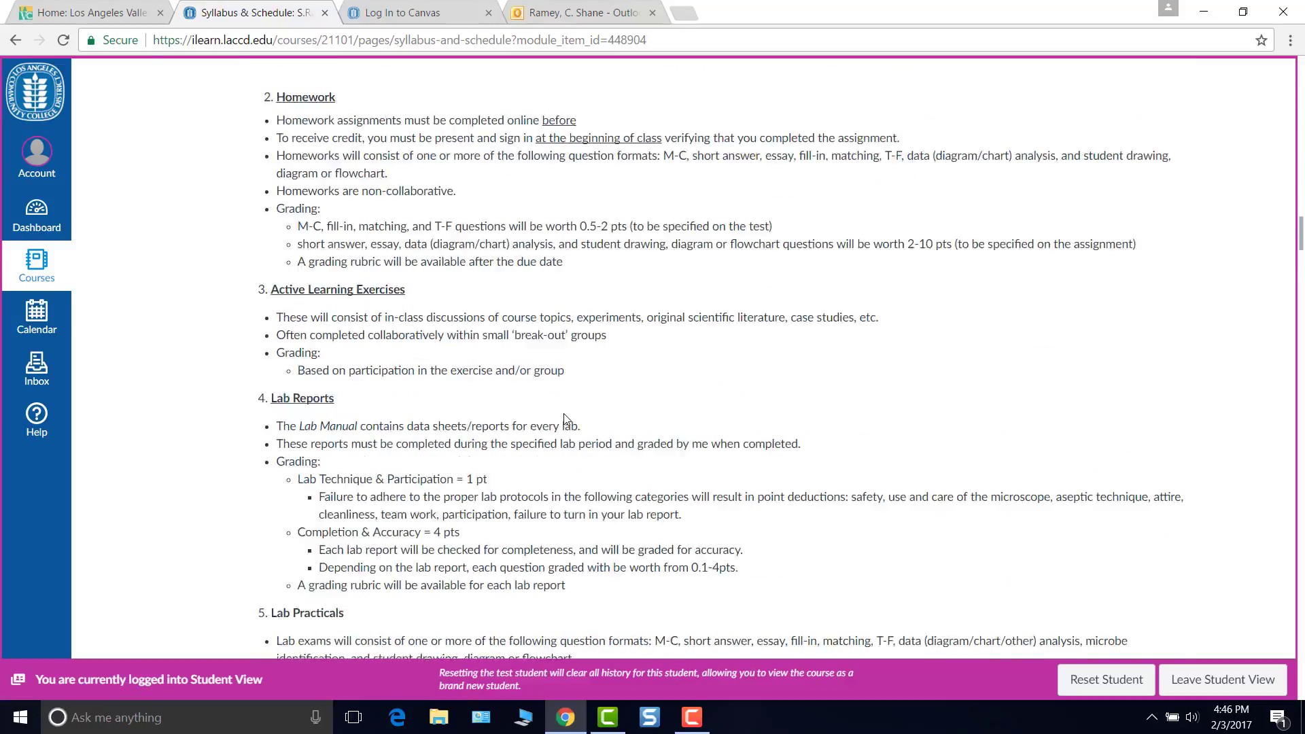
scroll(565, 416, "down", 15)
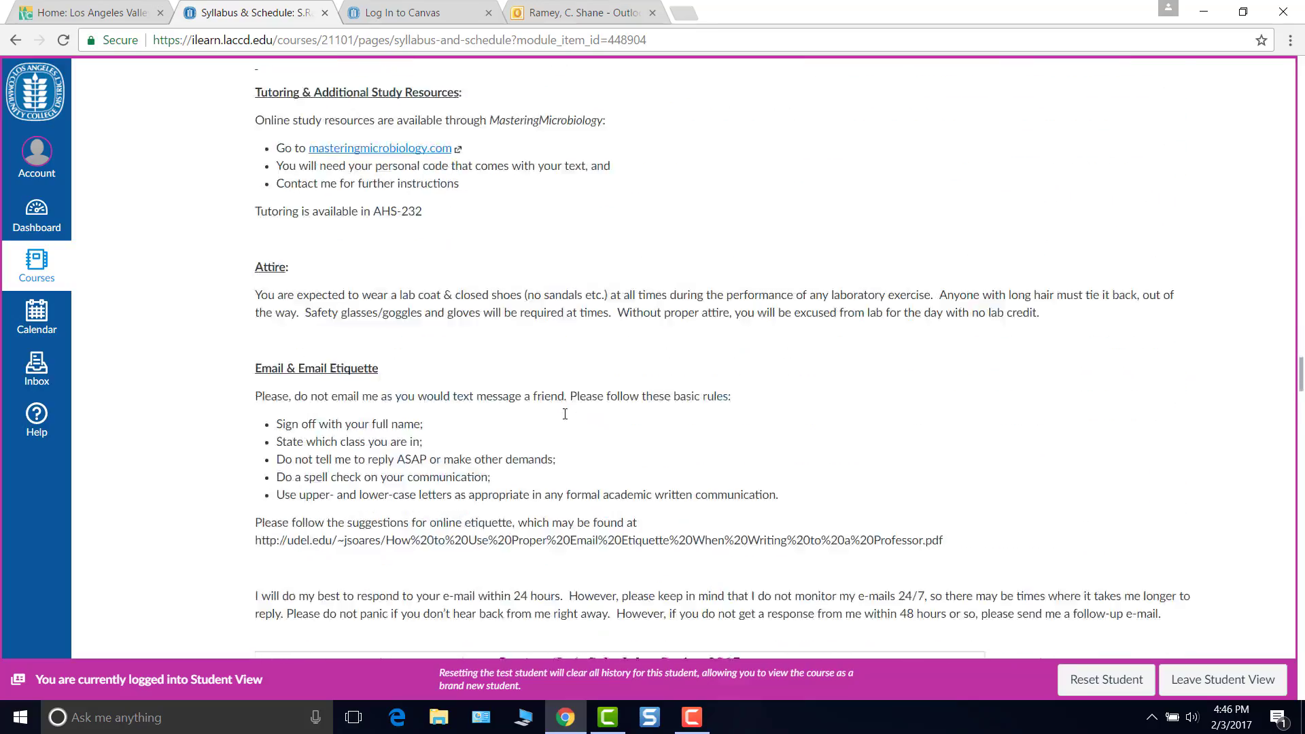
scroll(565, 414, "down", 6)
scroll(565, 416, "up", 20)
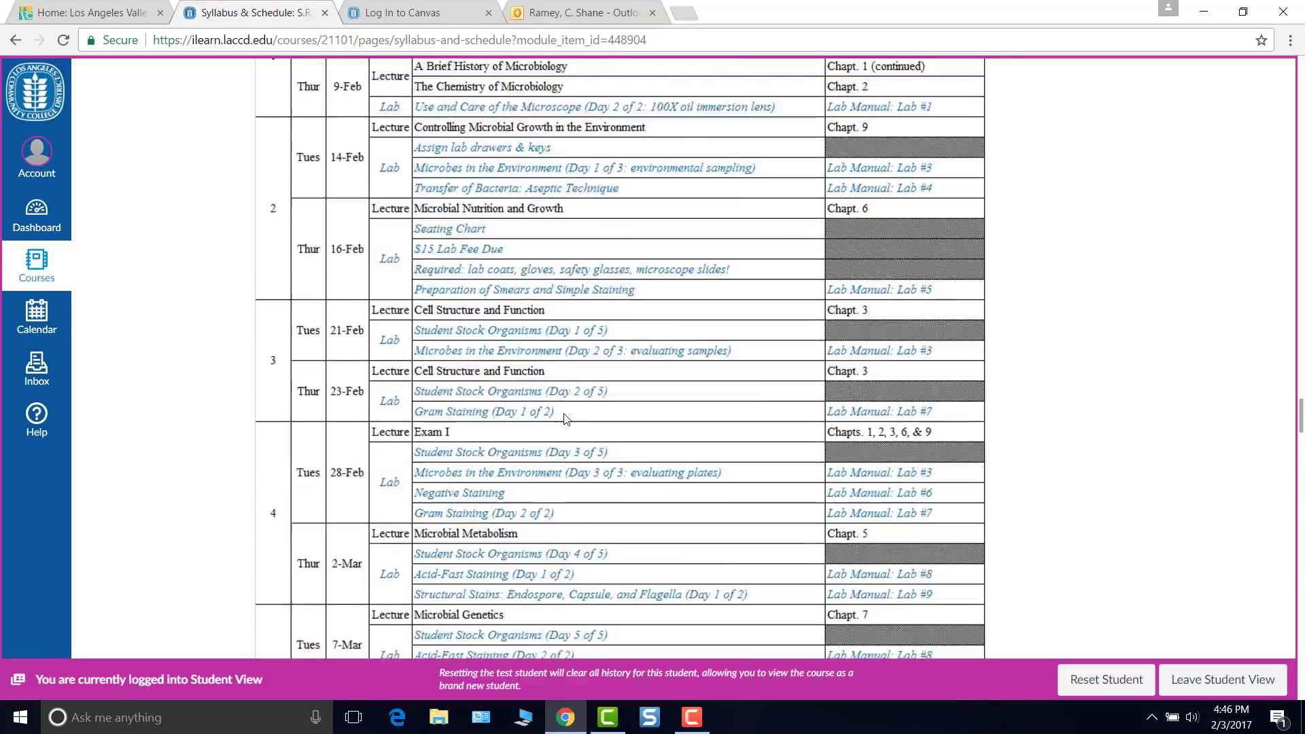
scroll(565, 419, "up", 20)
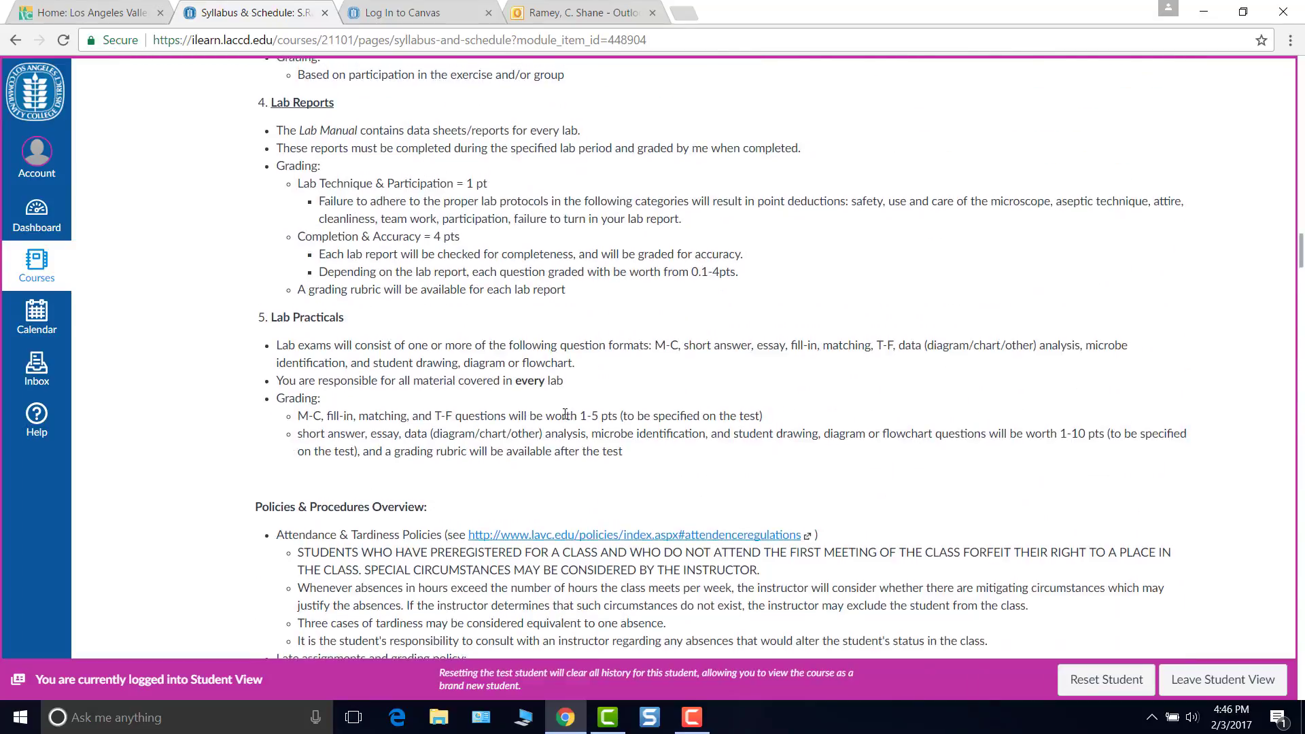
scroll(567, 420, "up", 20)
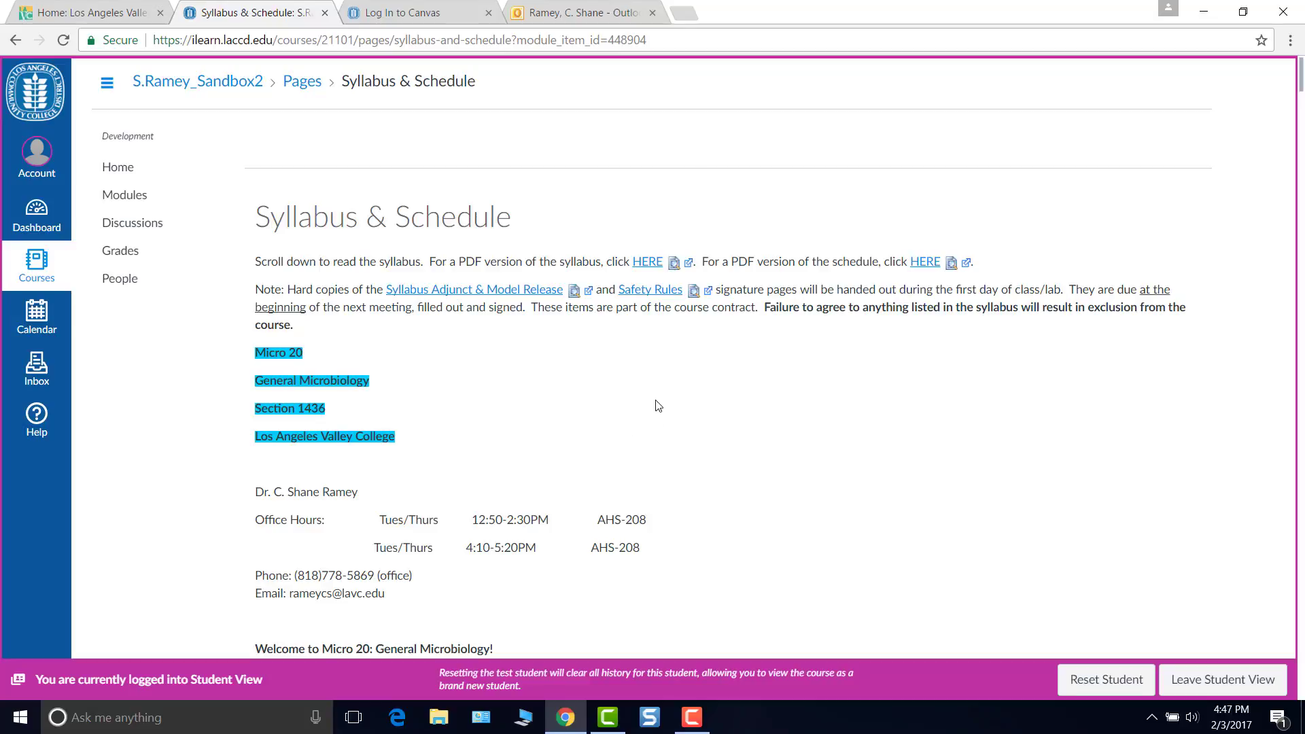
left_click(674, 263)
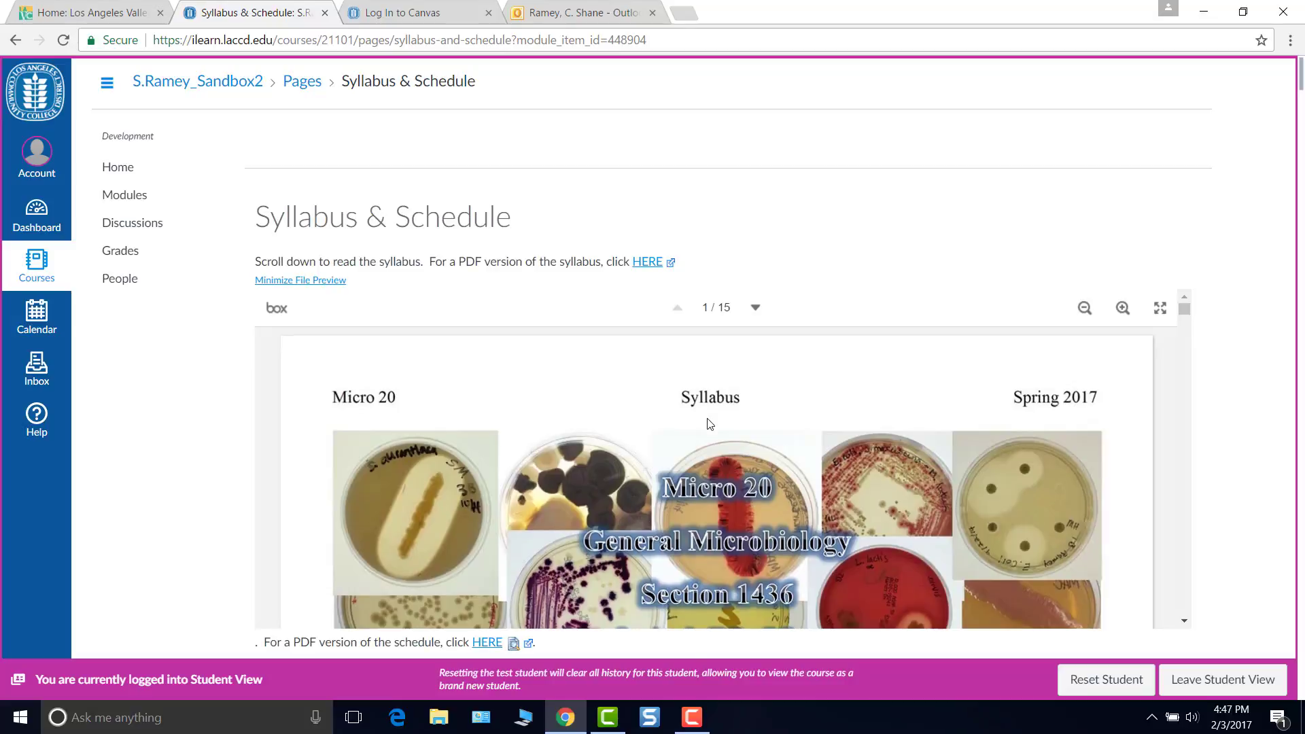
Read the top of the Syllabus & Schedule page.
scroll(707, 424, "down", 3)
scroll(879, 456, "up", 2)
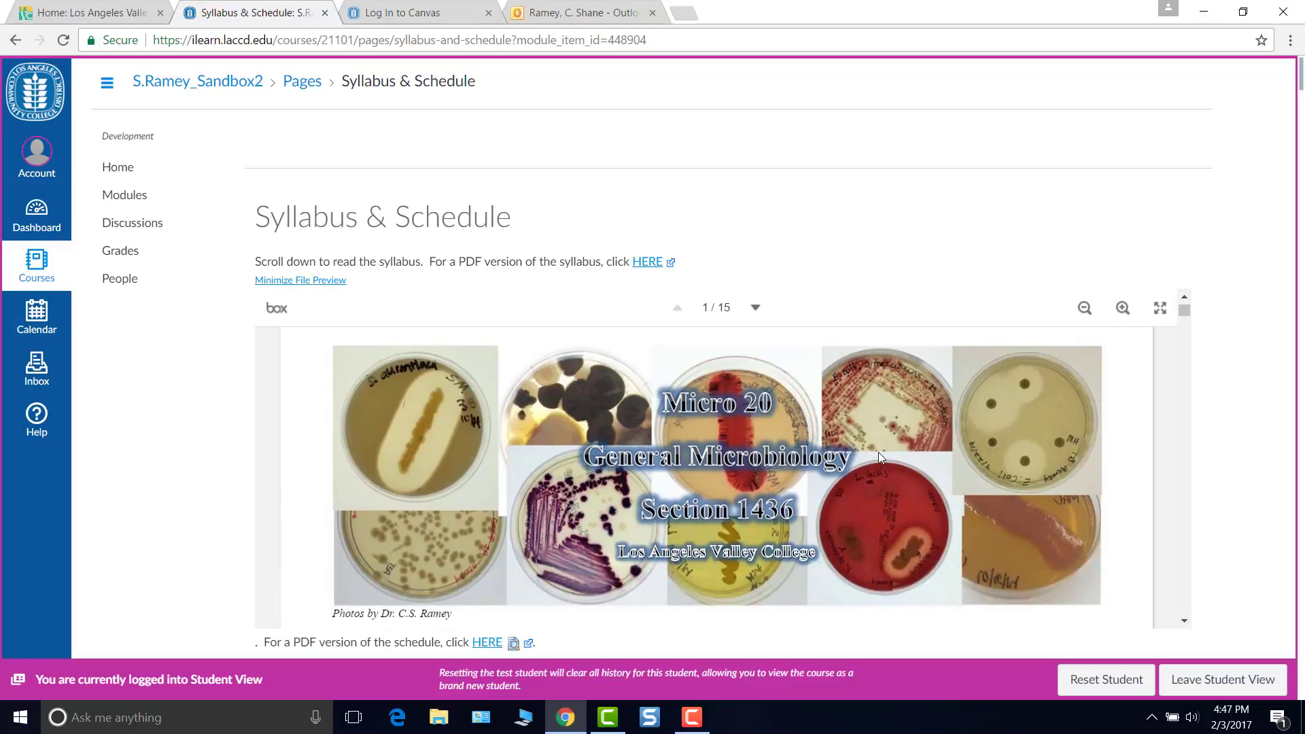
scroll(783, 492, "down", 4)
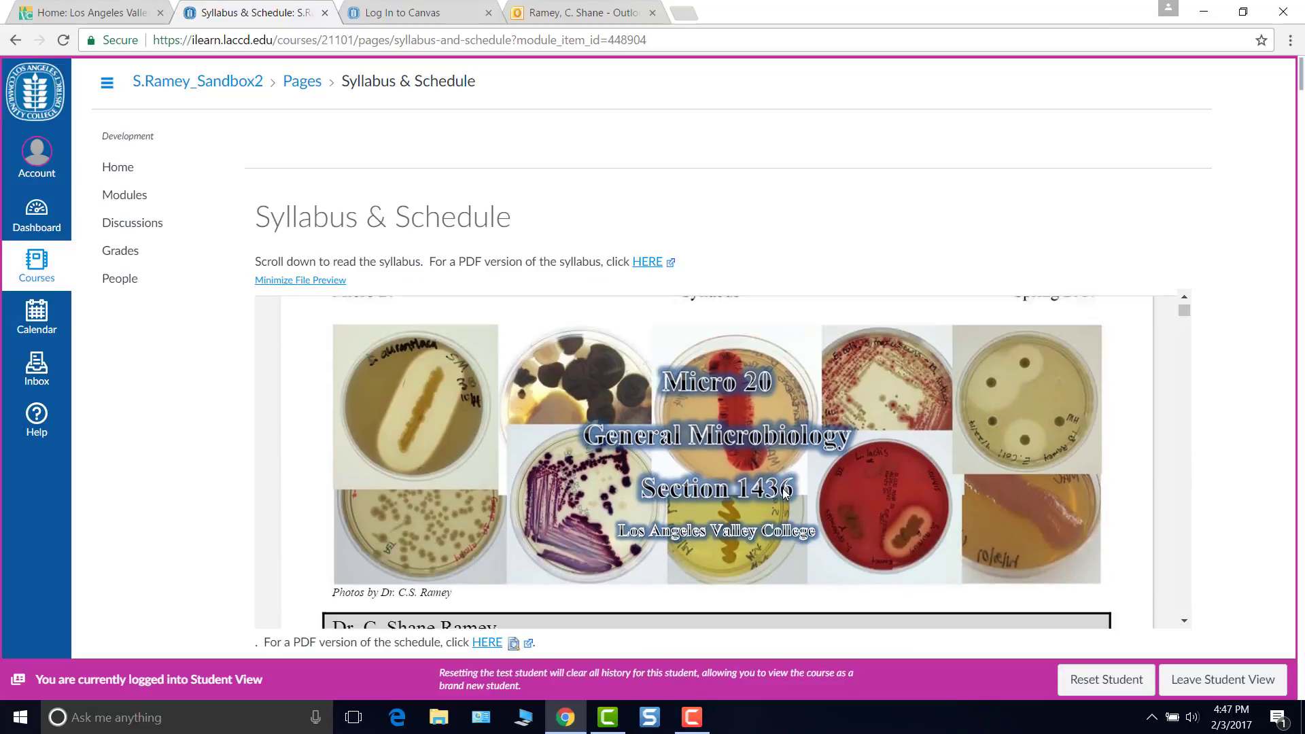
scroll(783, 492, "down", 10)
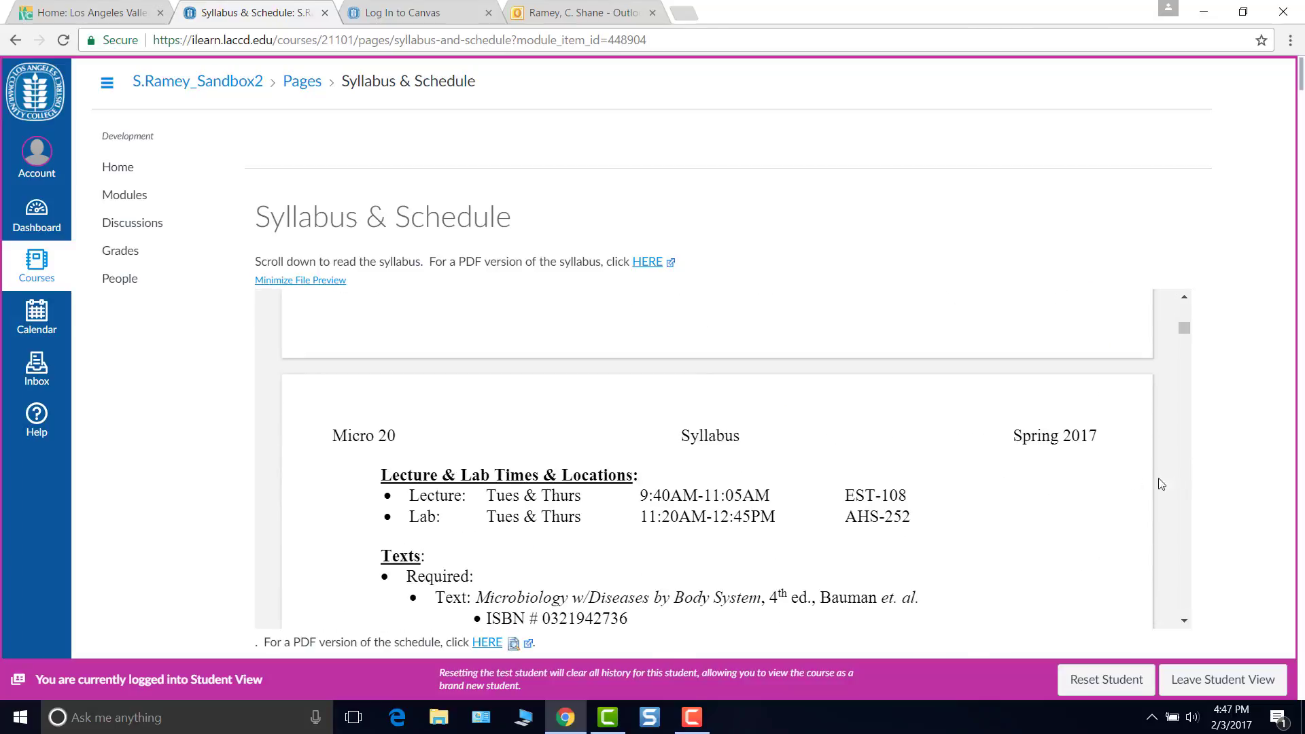
scroll(1260, 477, "down", 13)
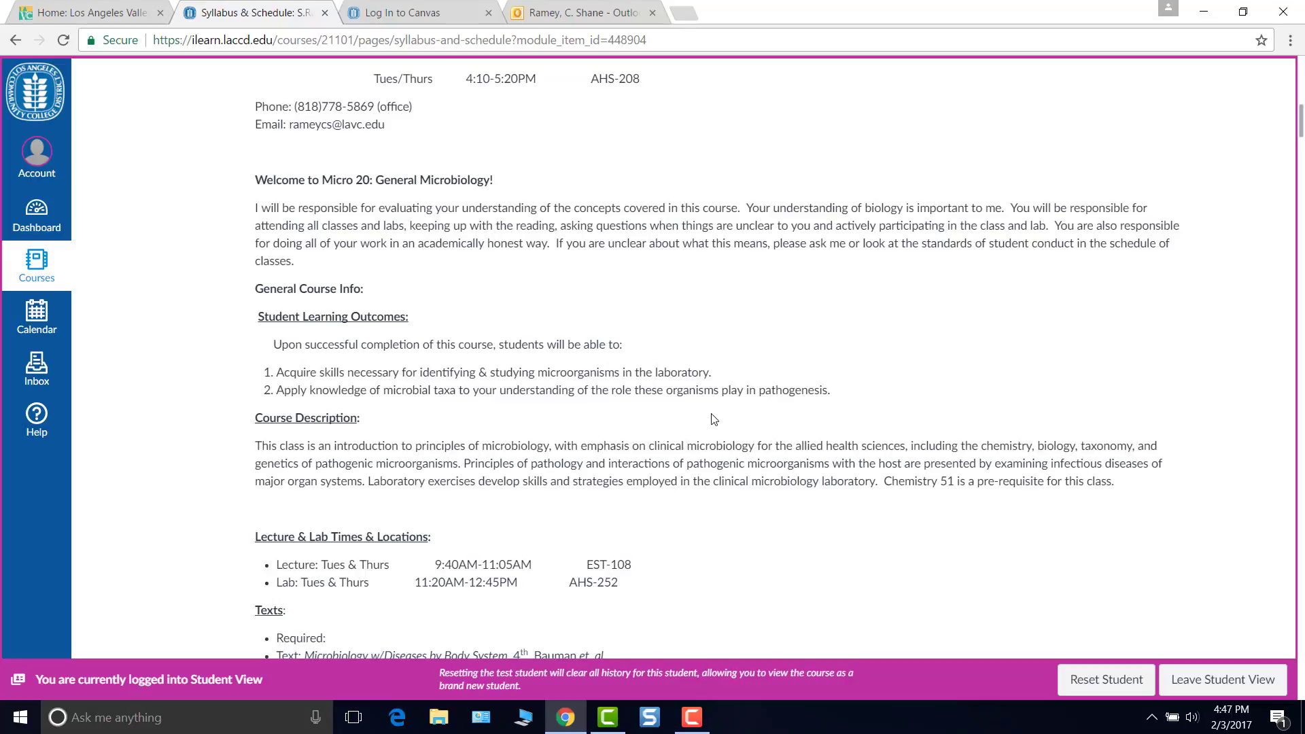
Scroll the embedded syllabus preview to its end, then advance to the Syllabus Quiz.
scroll(714, 419, "down", 15)
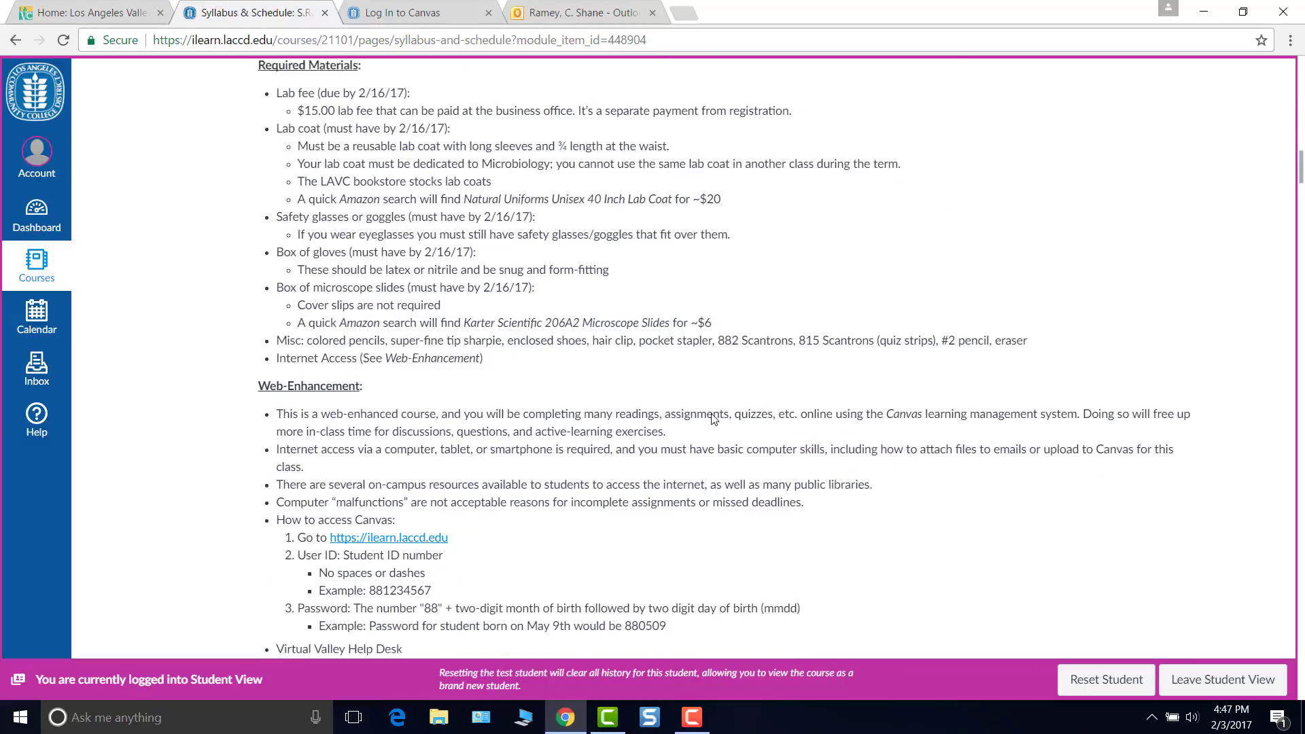
scroll(713, 419, "down", 15)
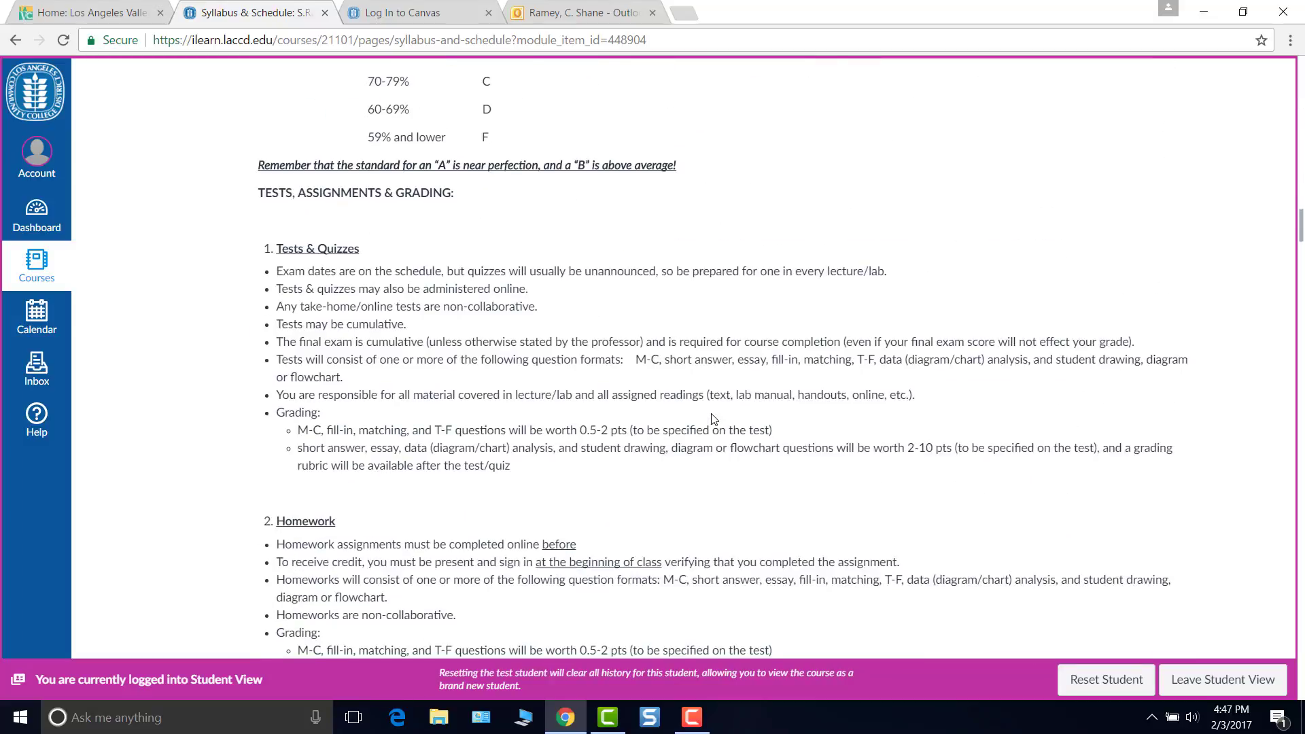
scroll(714, 419, "up", 20)
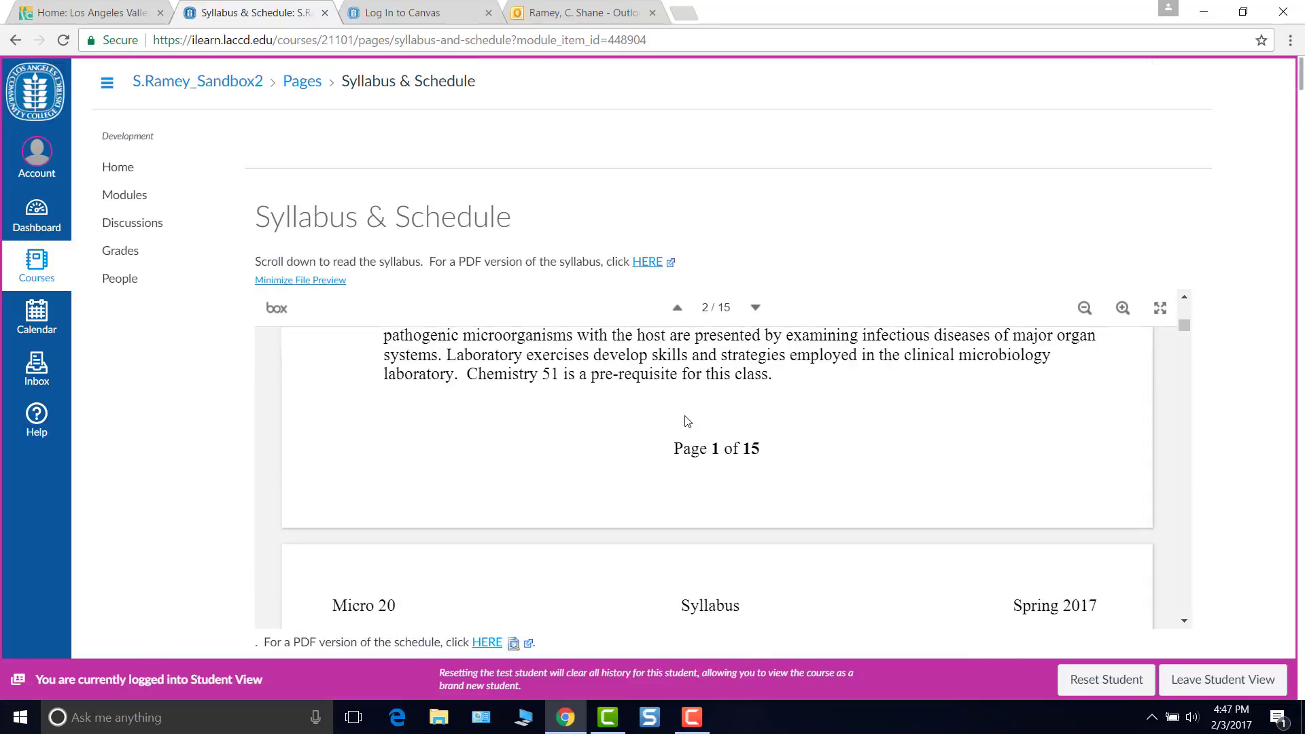
scroll(918, 422, "down", 15)
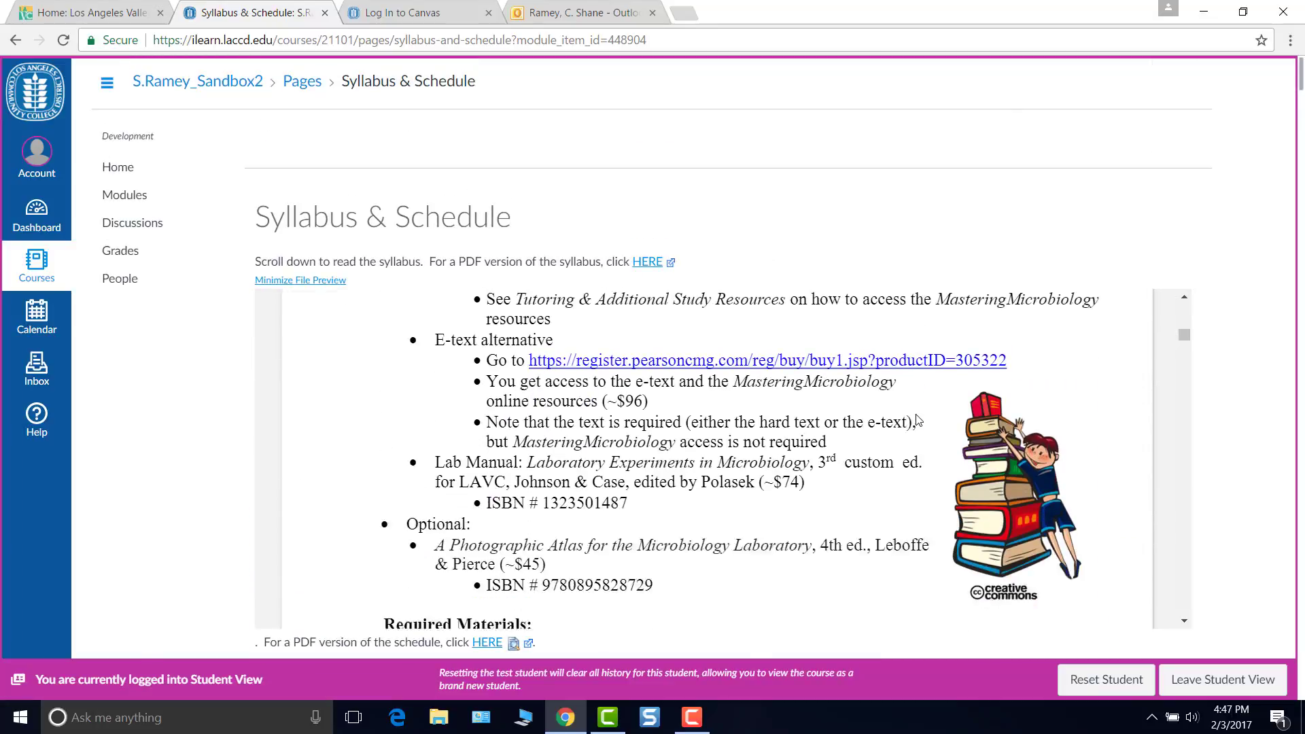
scroll(917, 415, "down", 15)
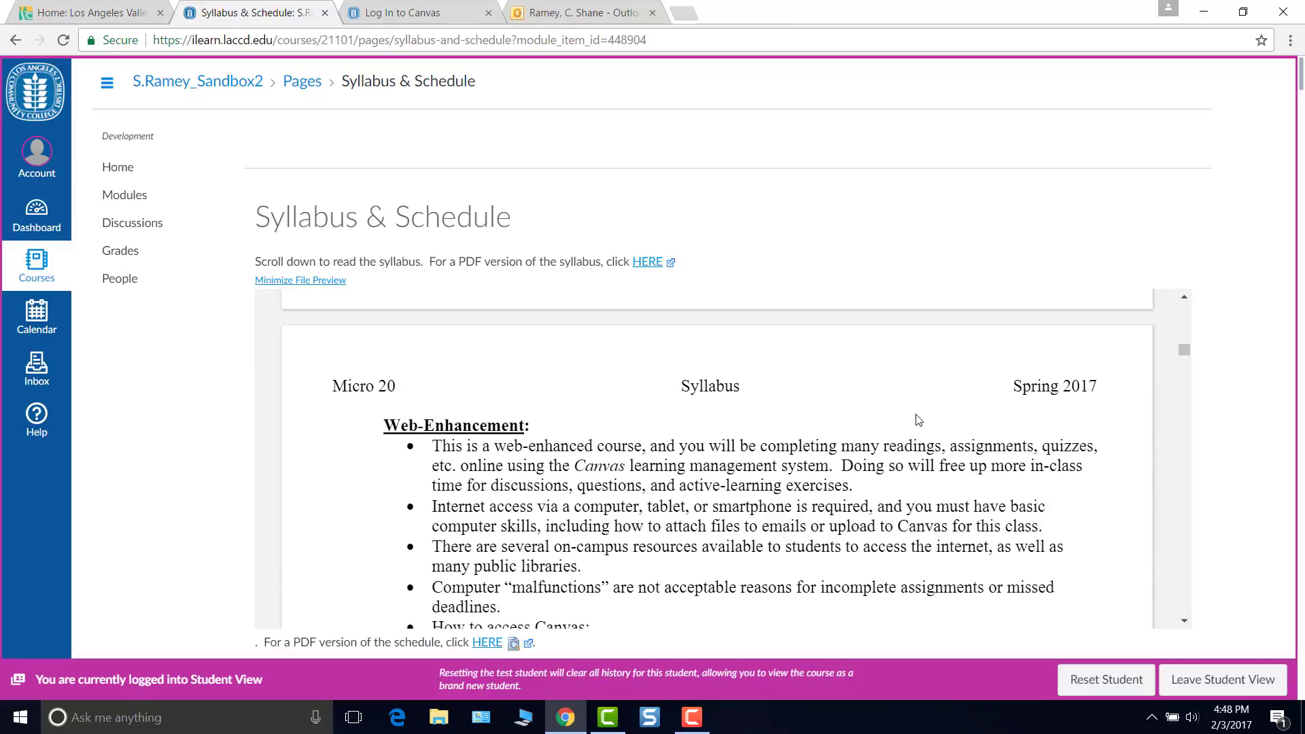
scroll(917, 418, "down", 4)
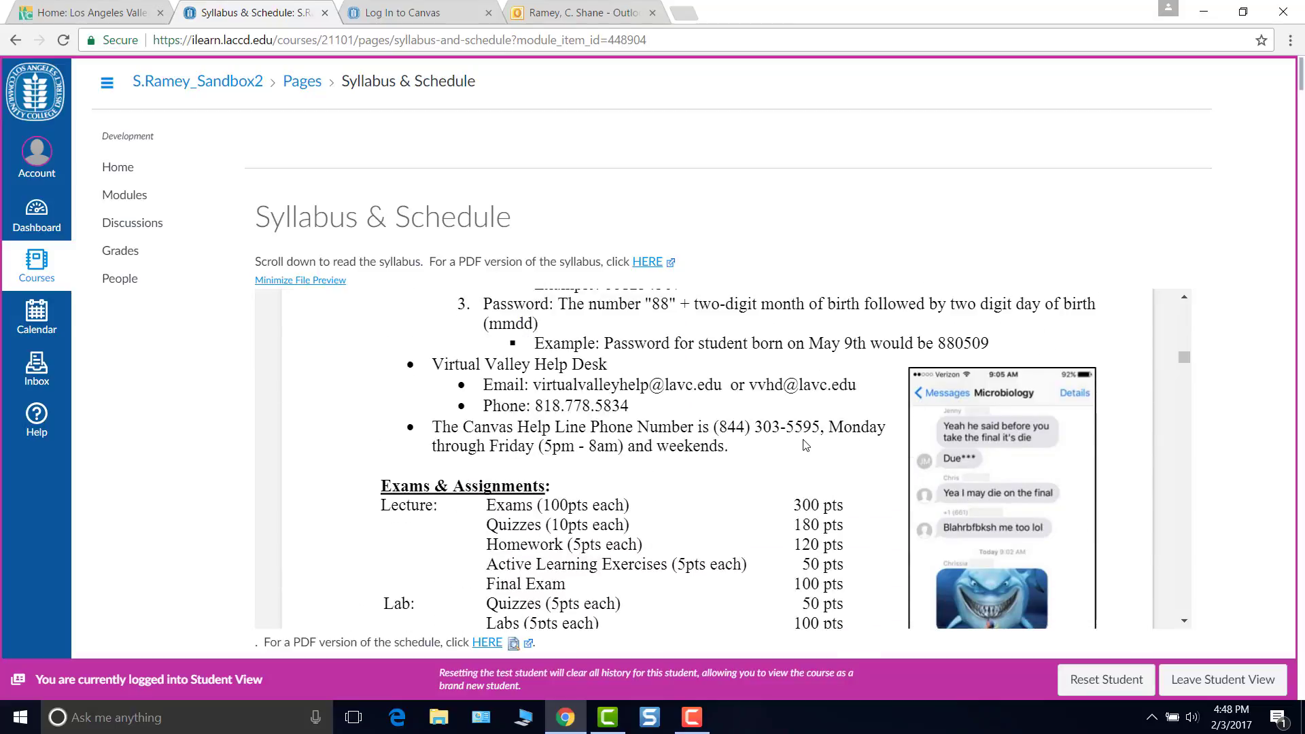
scroll(795, 450, "down", 15)
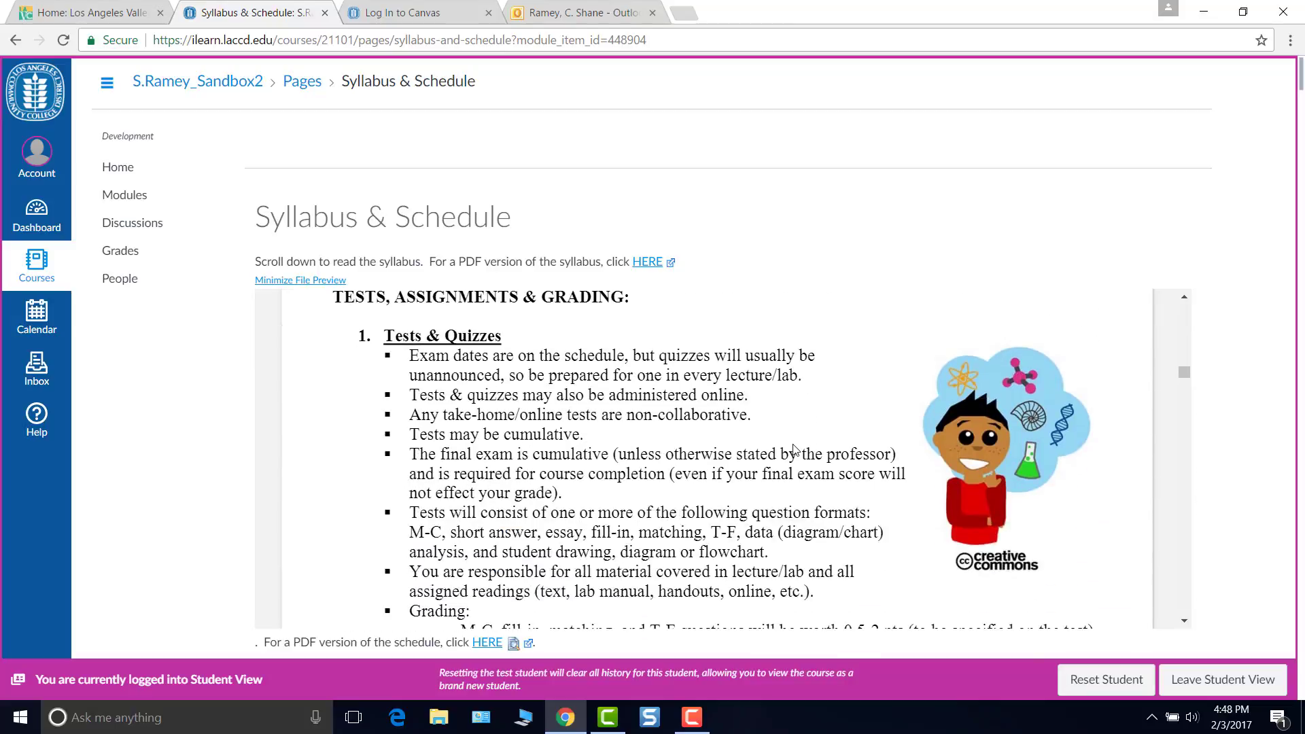
scroll(795, 450, "down", 10)
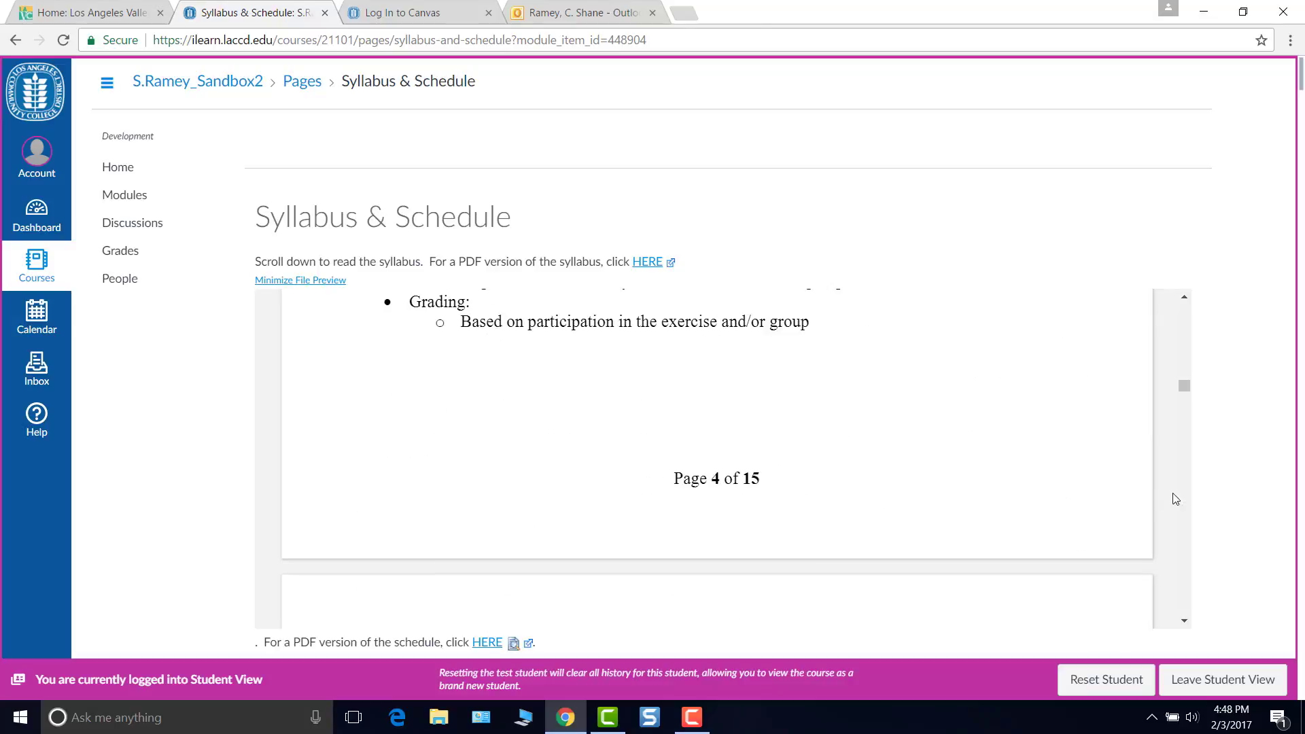
scroll(1260, 456, "down", 18)
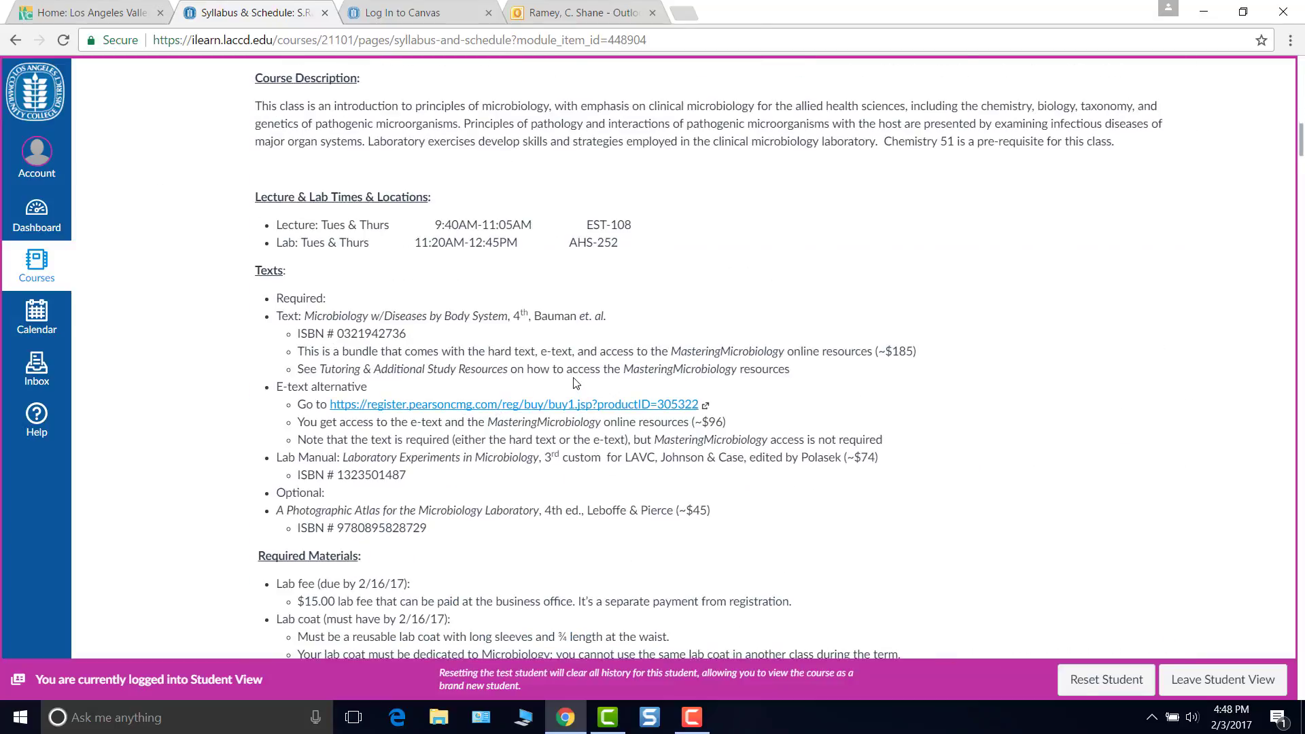
scroll(575, 383, "down", 2)
scroll(576, 383, "down", 8)
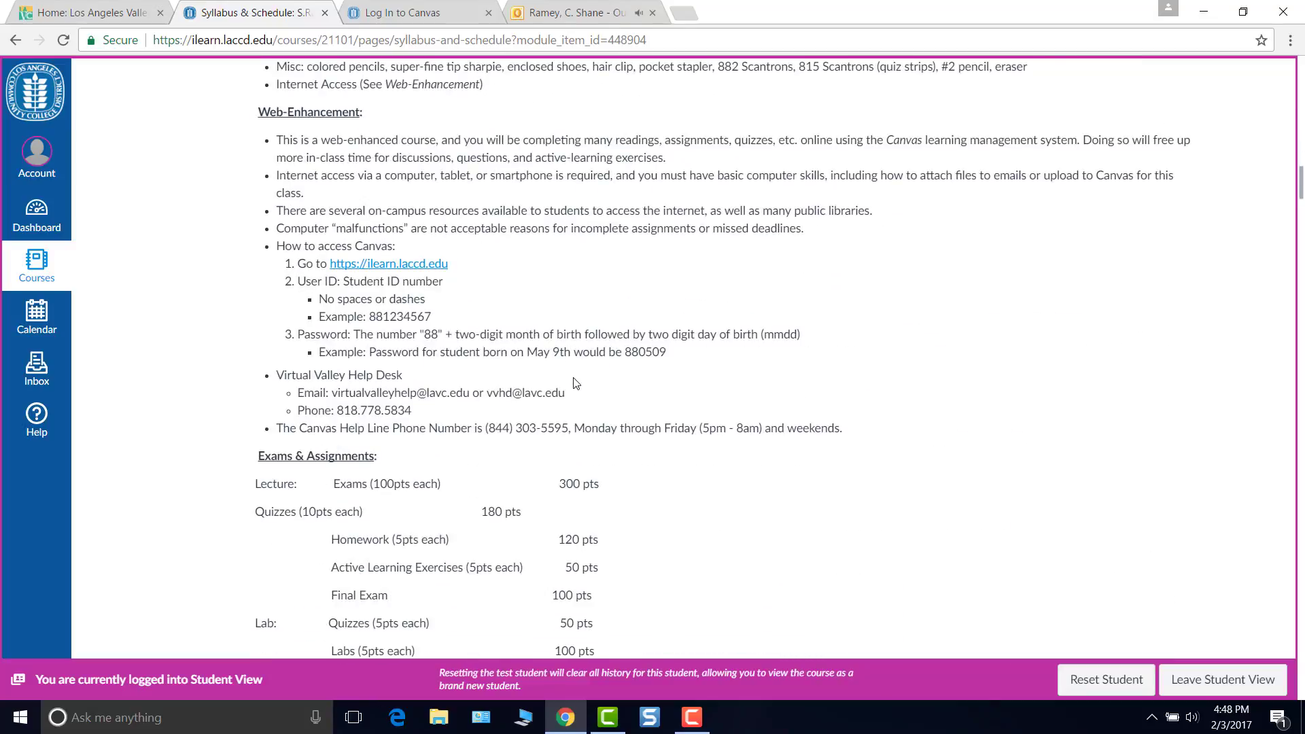
scroll(576, 382, "down", 20)
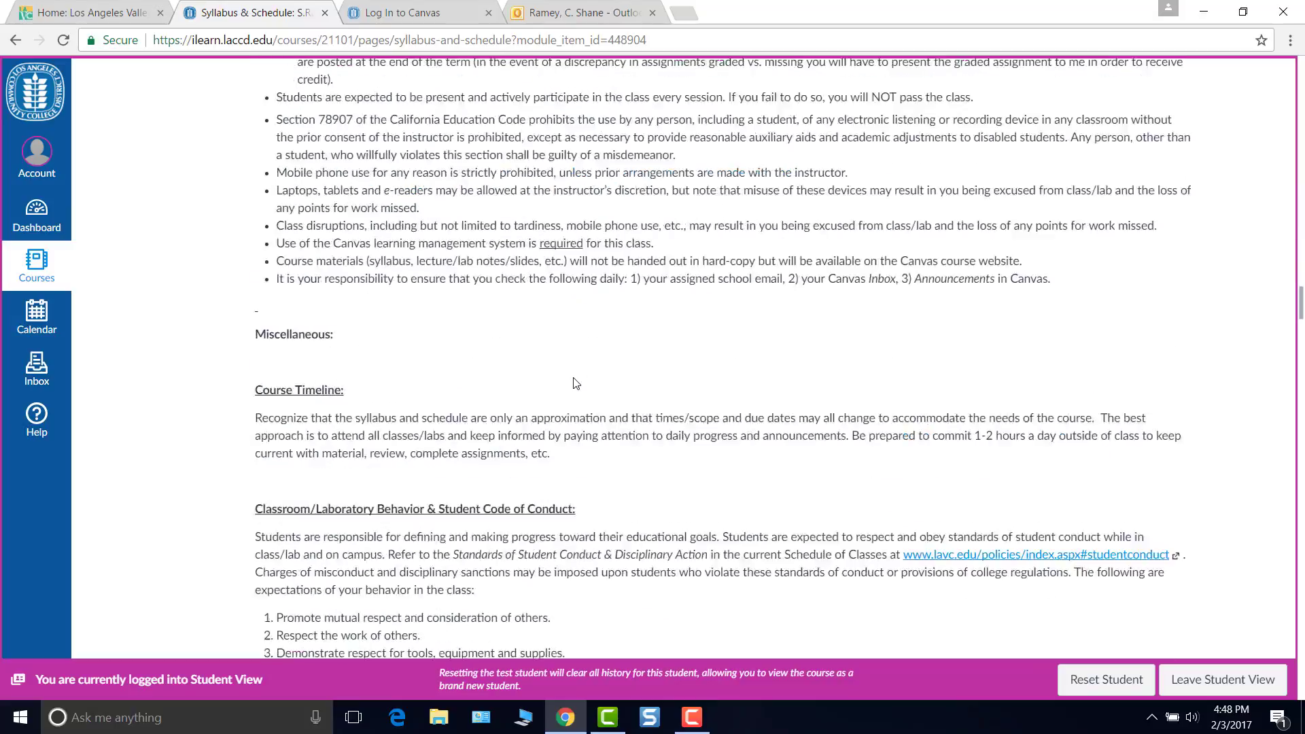
scroll(576, 383, "down", 20)
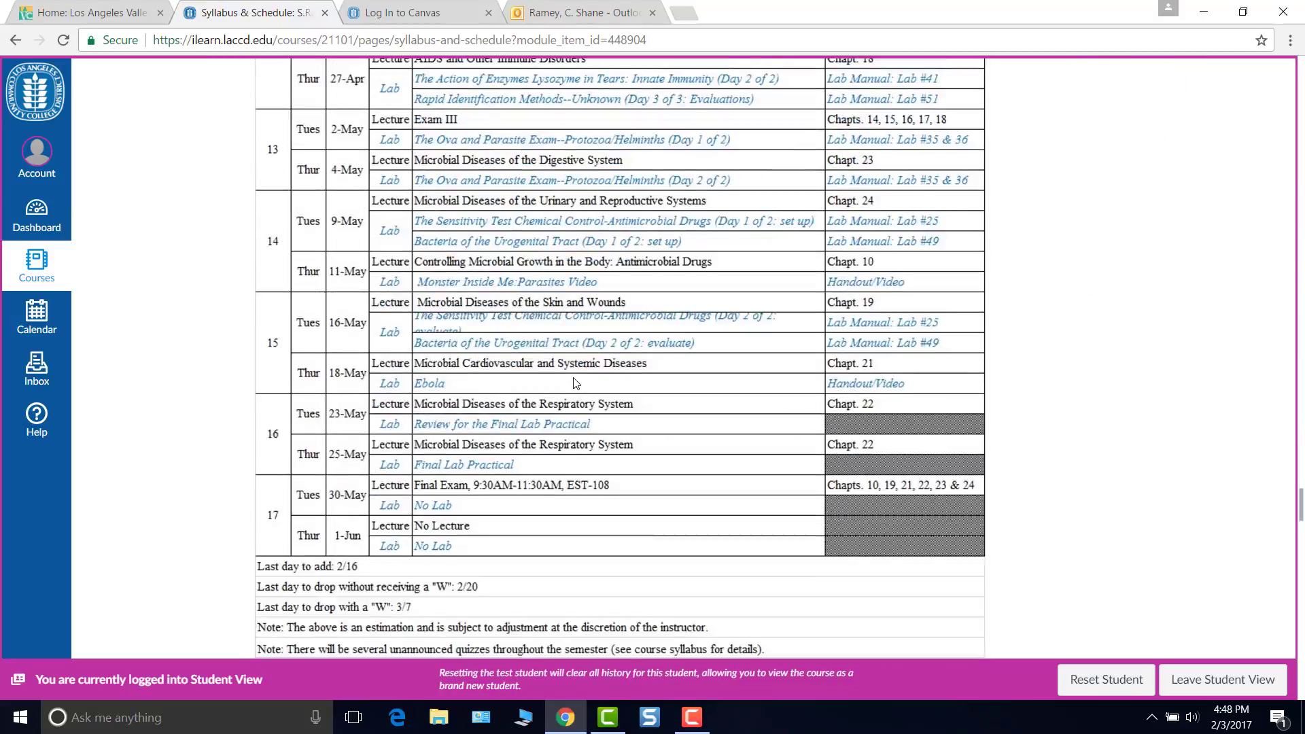
scroll(576, 383, "down", 20)
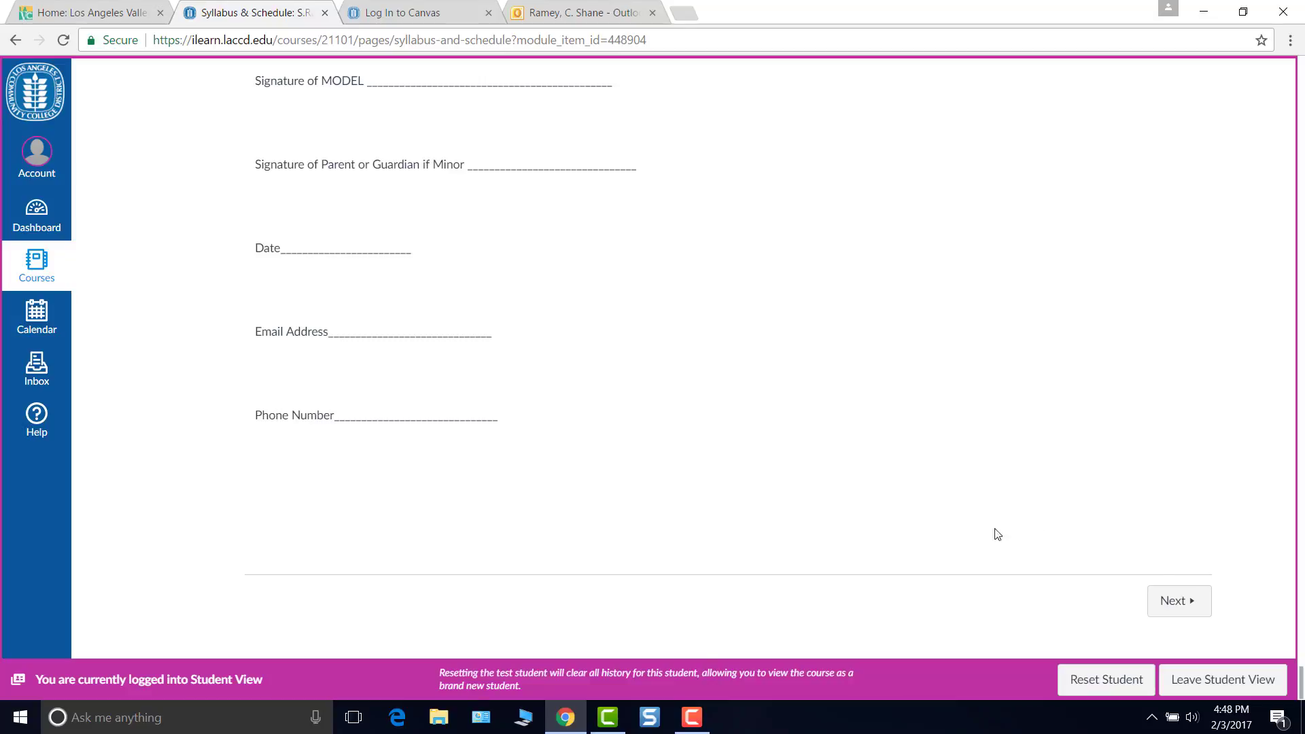
left_click(1169, 604)
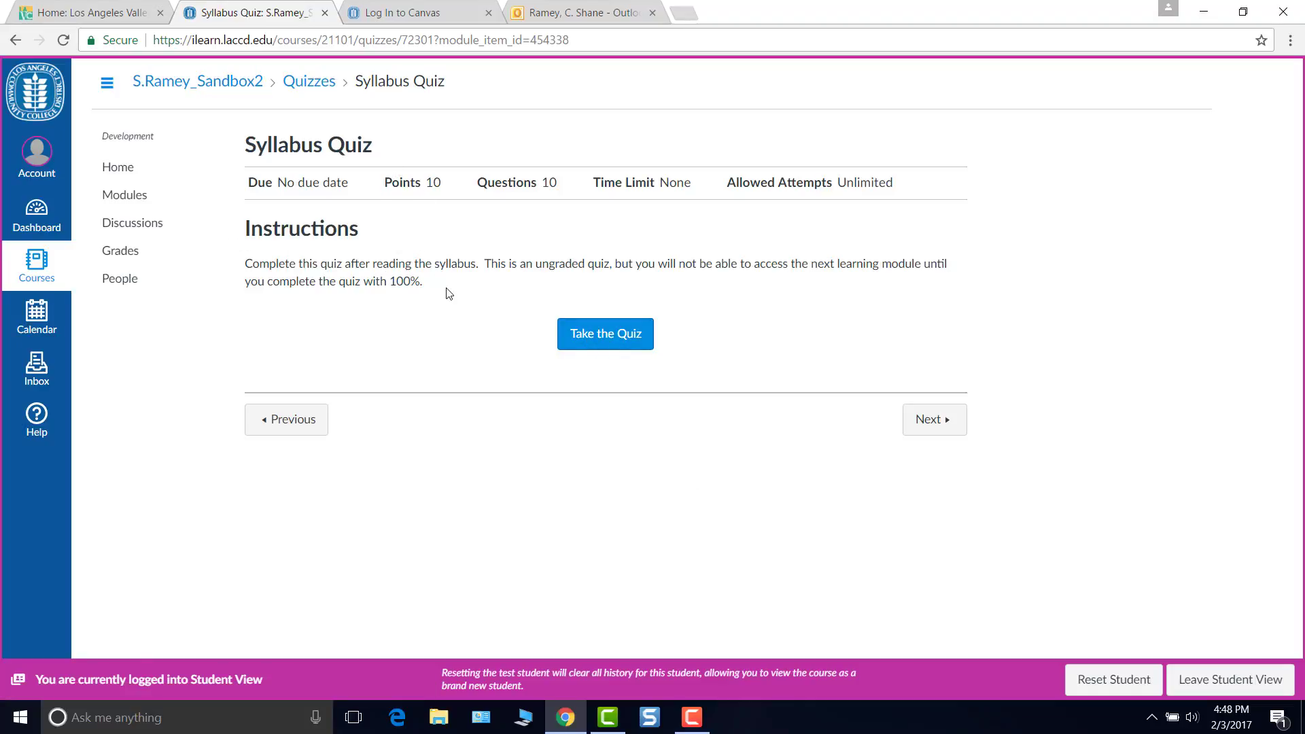
Start the Syllabus Quiz, abandon it unfinished via Modules, and advance to Meet Your Professor.
left_click(601, 343)
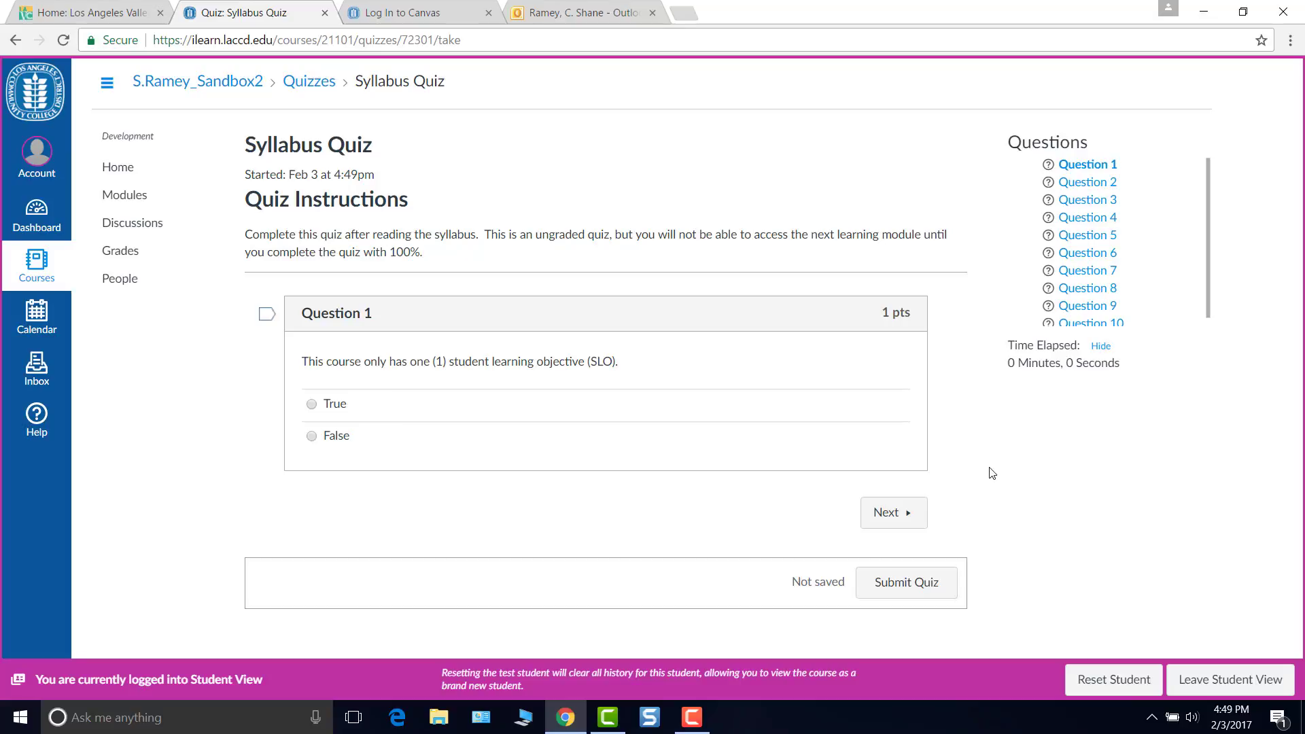
left_click(113, 202)
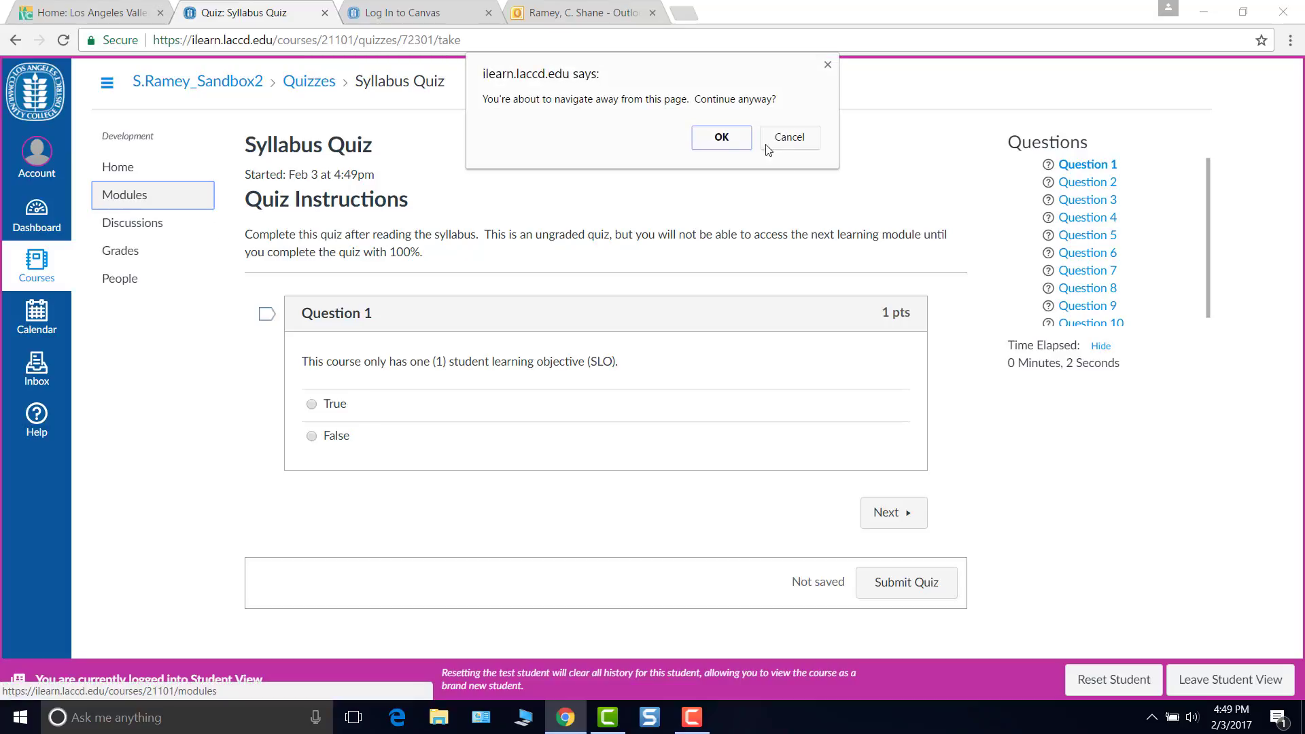
left_click(740, 140)
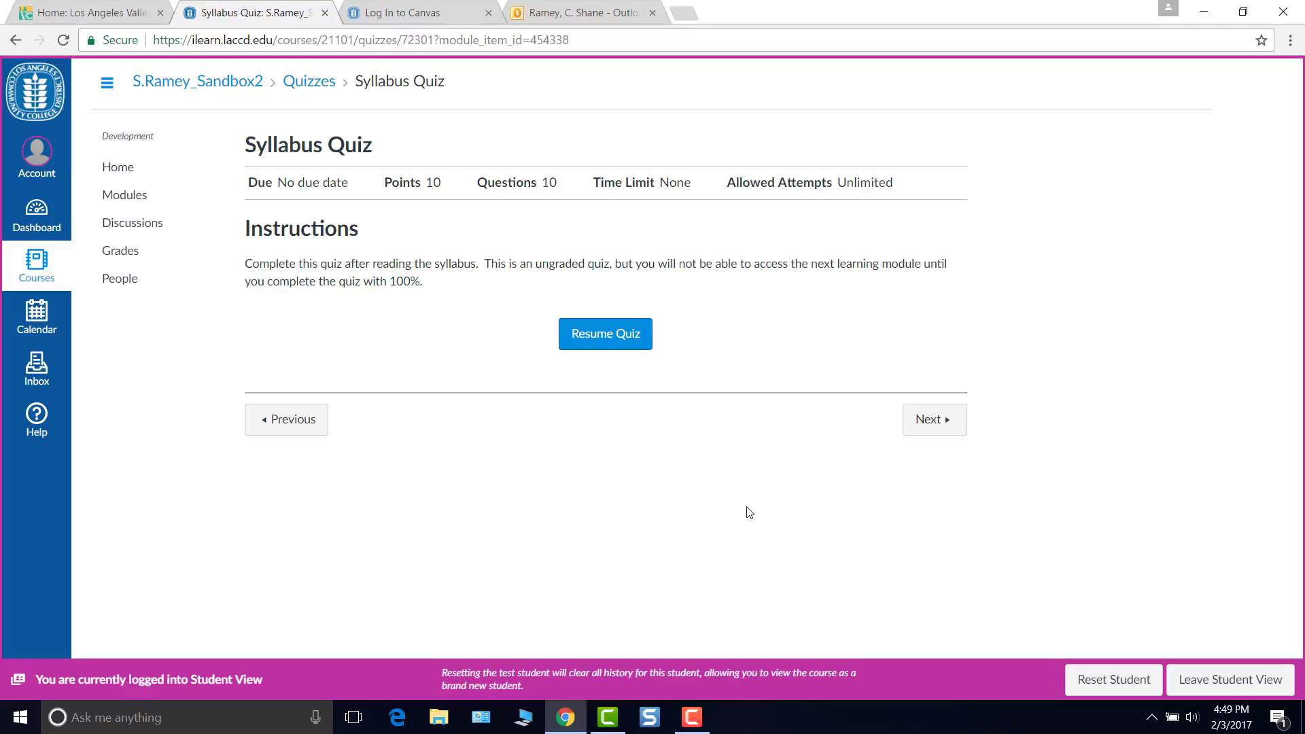
left_click(944, 430)
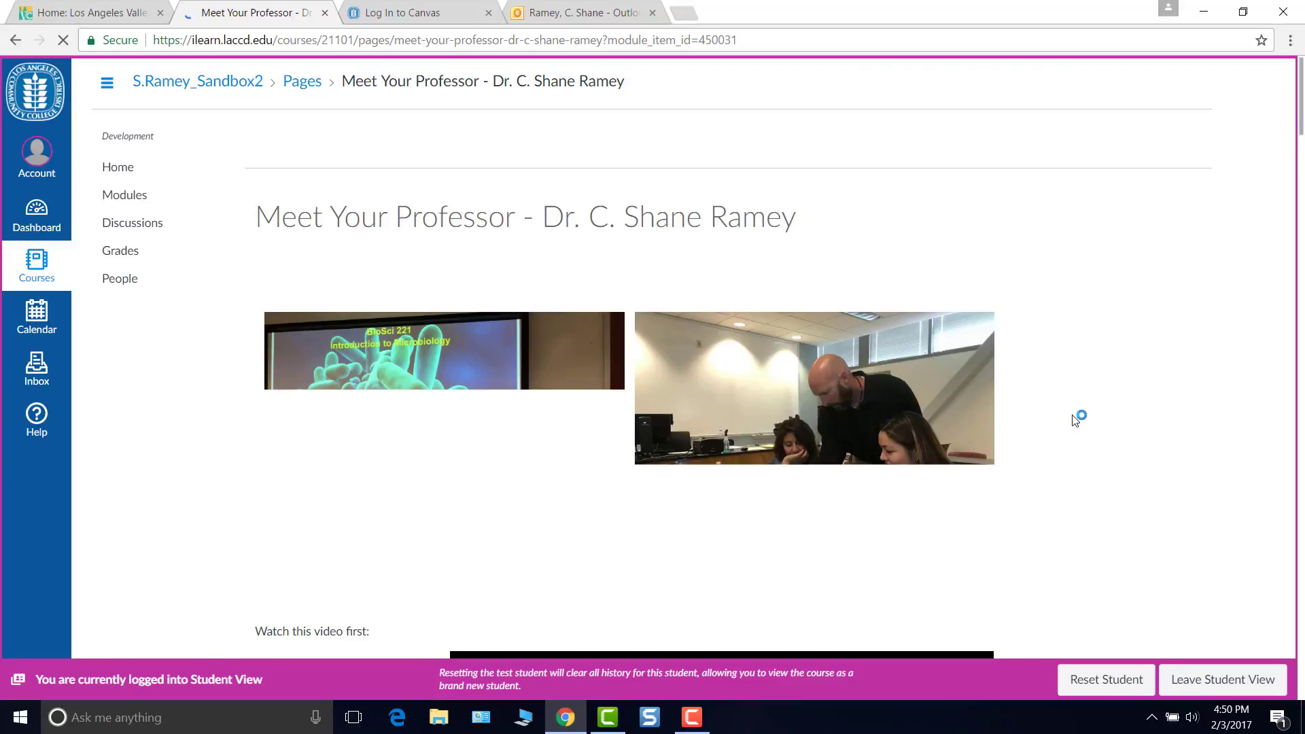
Scroll Meet Your Professor down to its Attachments, then advance to the Reading & Studying Guide.
scroll(1075, 421, "down", 5)
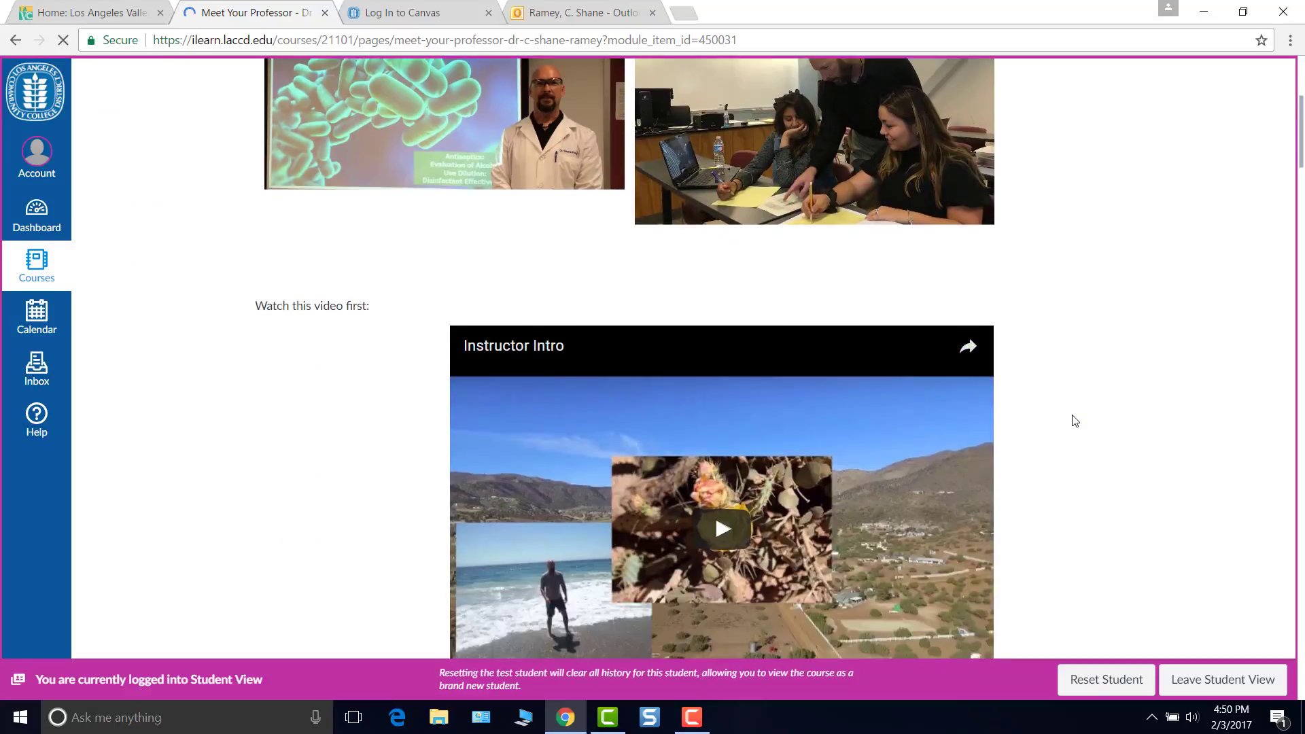
scroll(1076, 421, "down", 9)
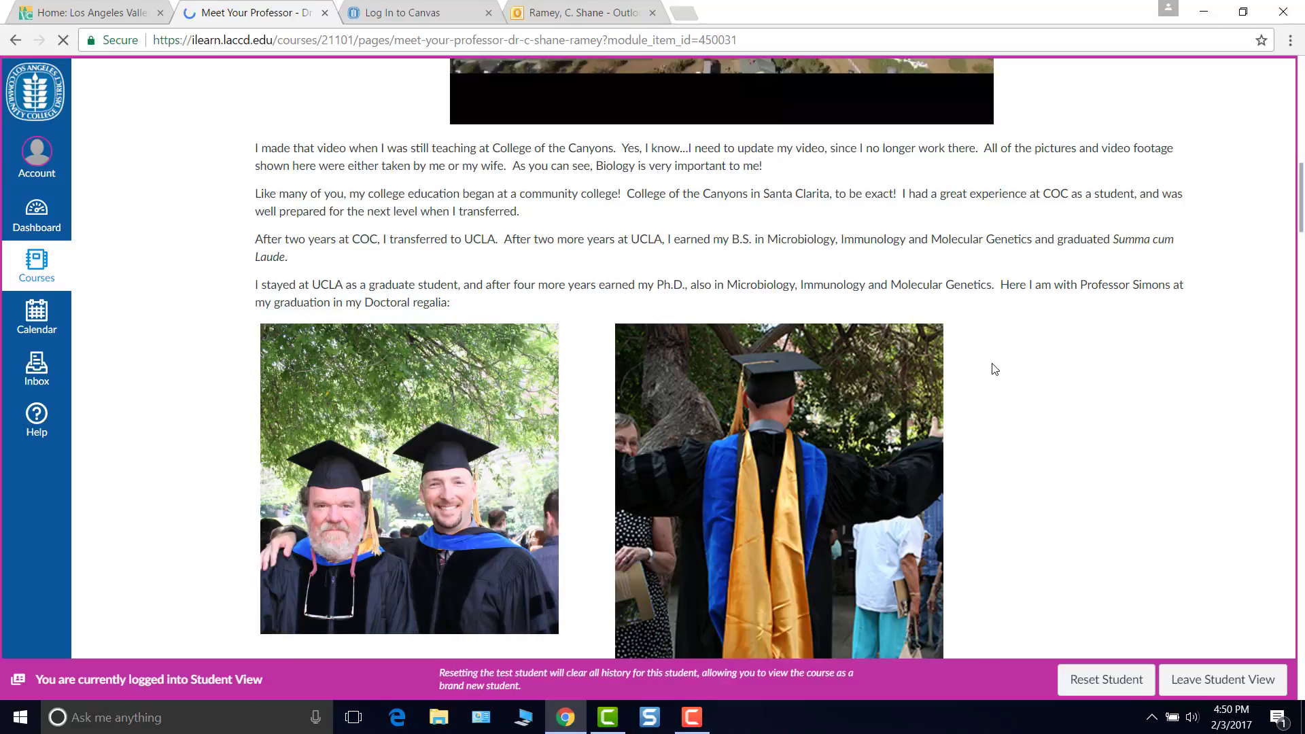
scroll(995, 369, "down", 3)
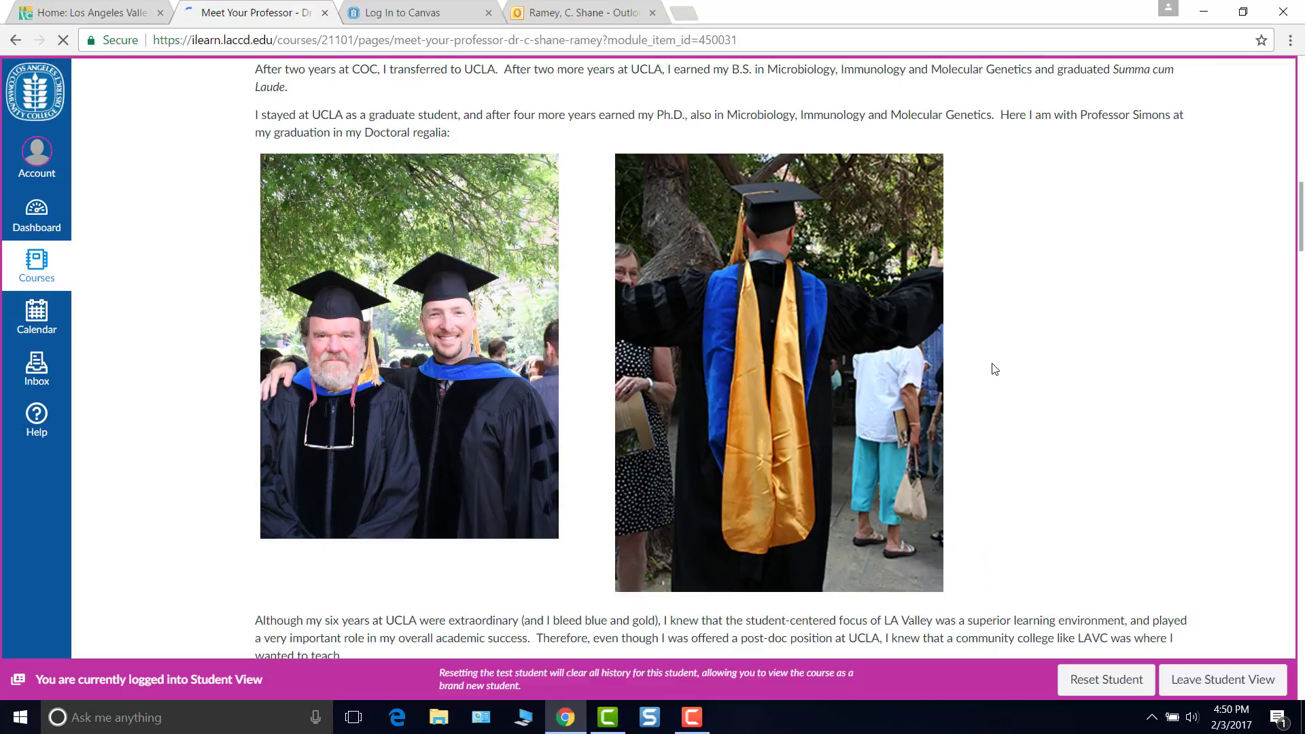
scroll(994, 369, "down", 8)
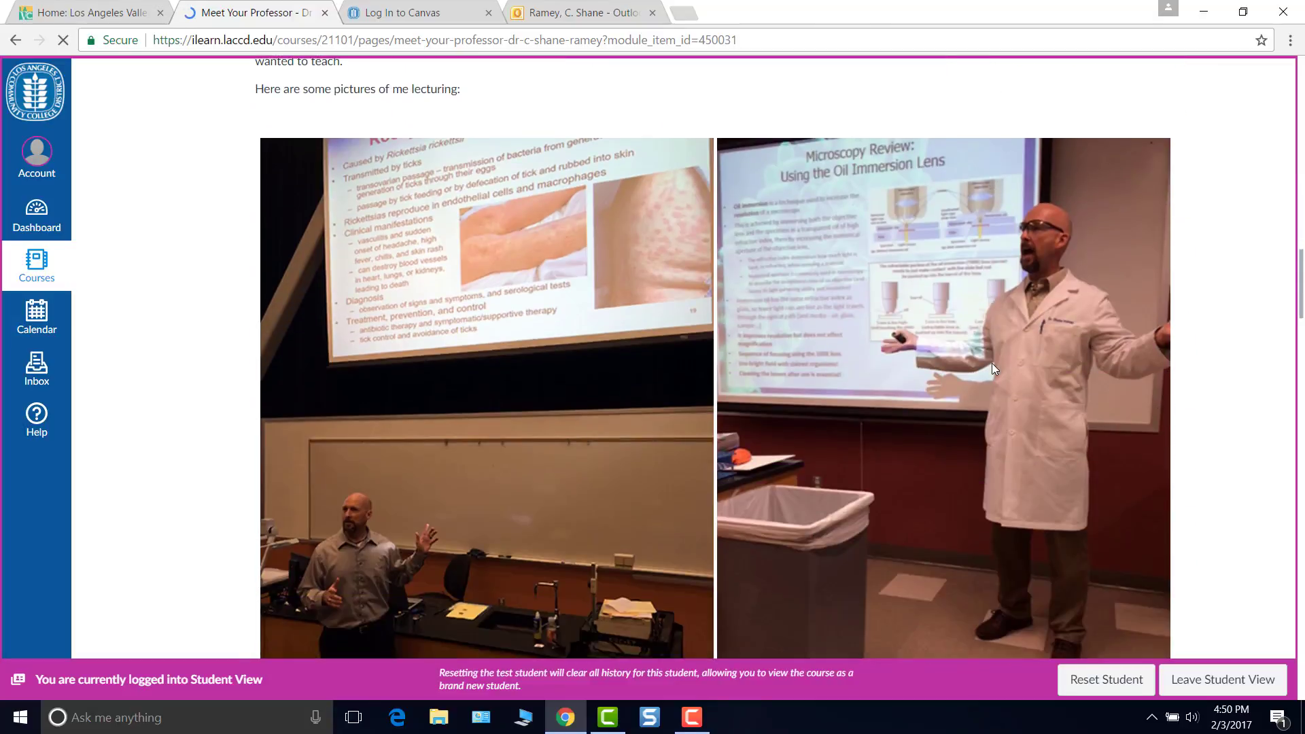
scroll(993, 369, "down", 15)
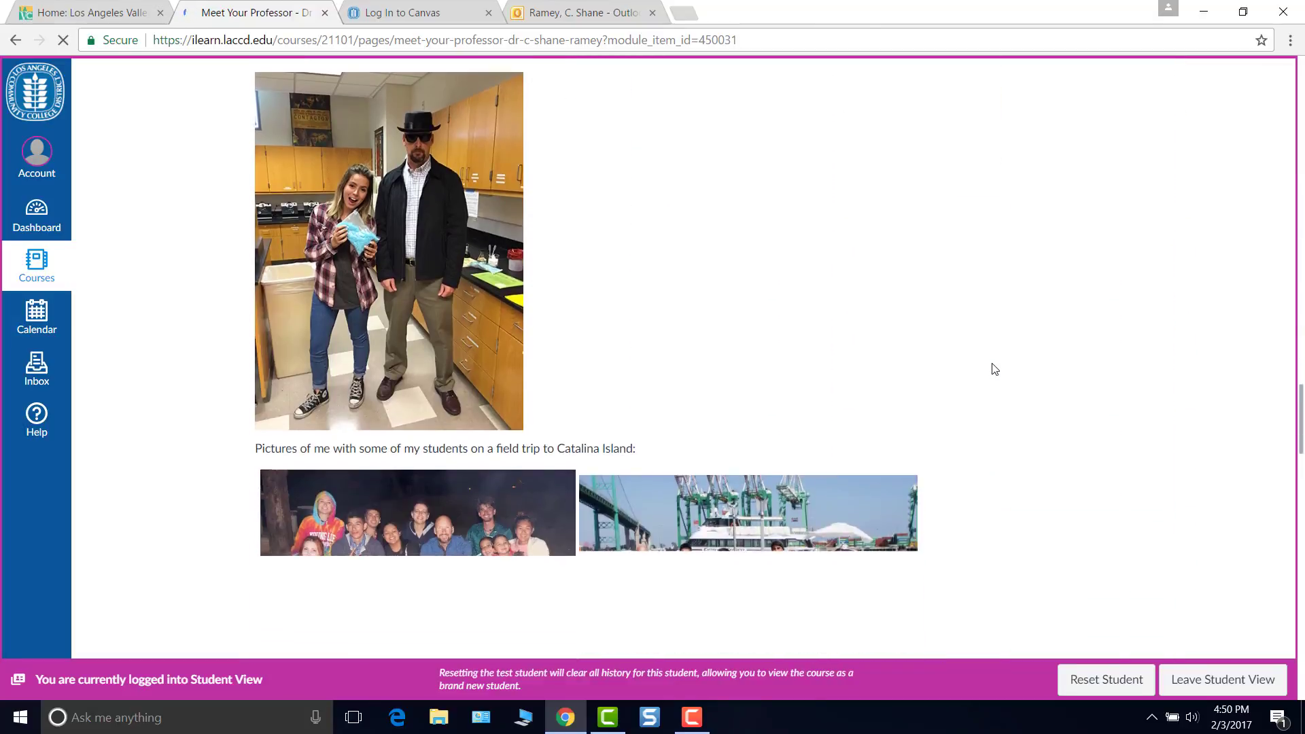
scroll(995, 369, "down", 13)
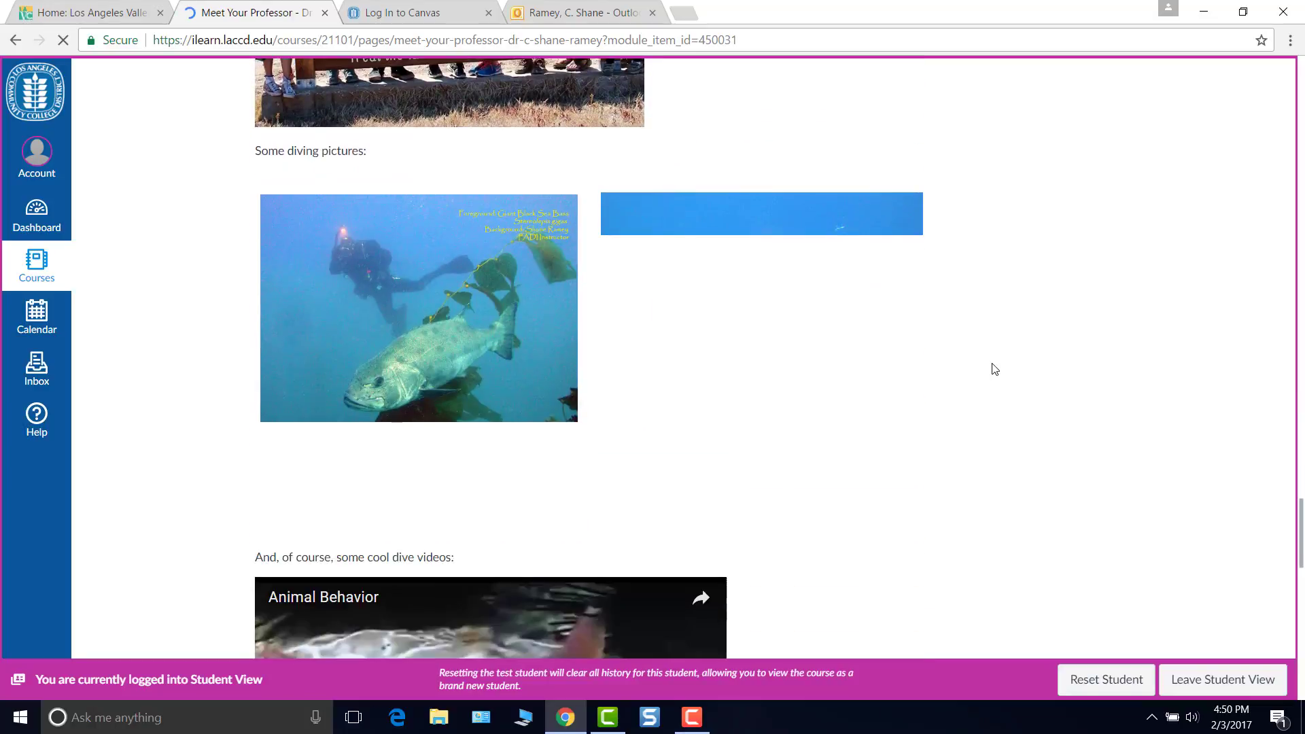
scroll(994, 369, "down", 9)
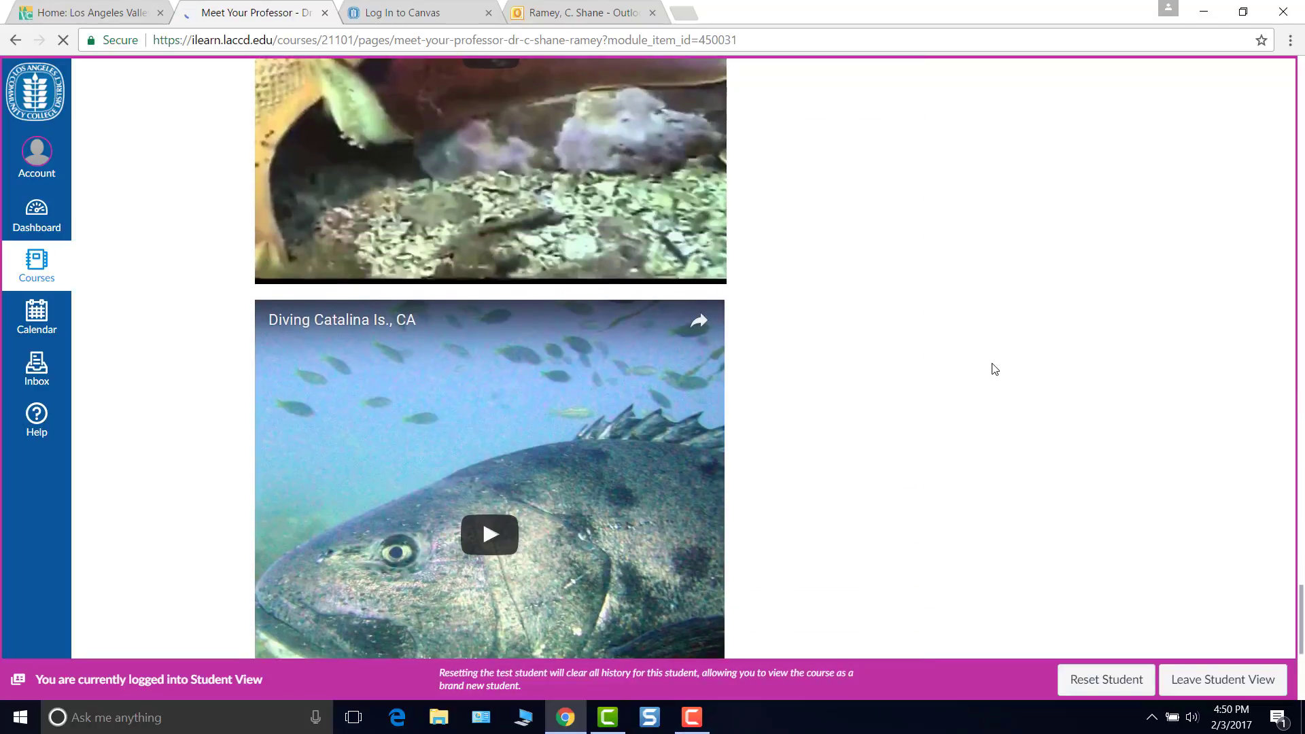
scroll(995, 369, "down", 5)
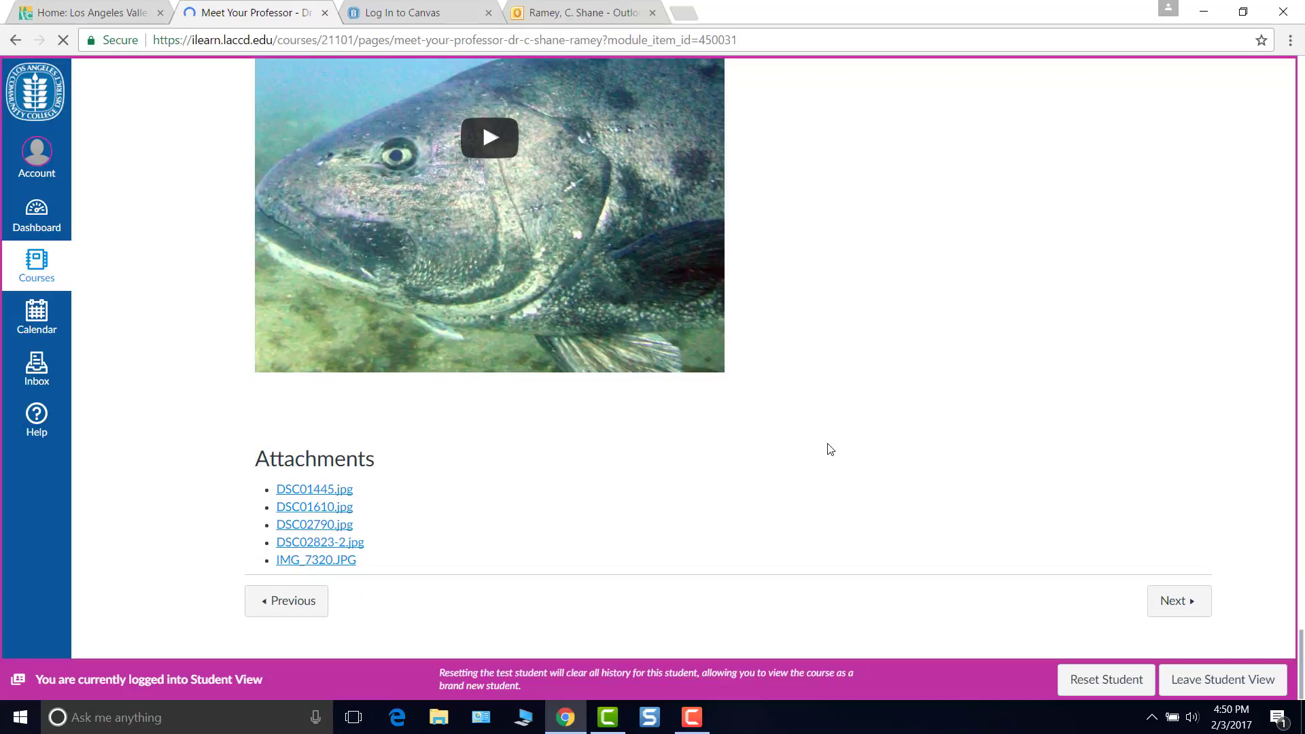
left_click(1176, 607)
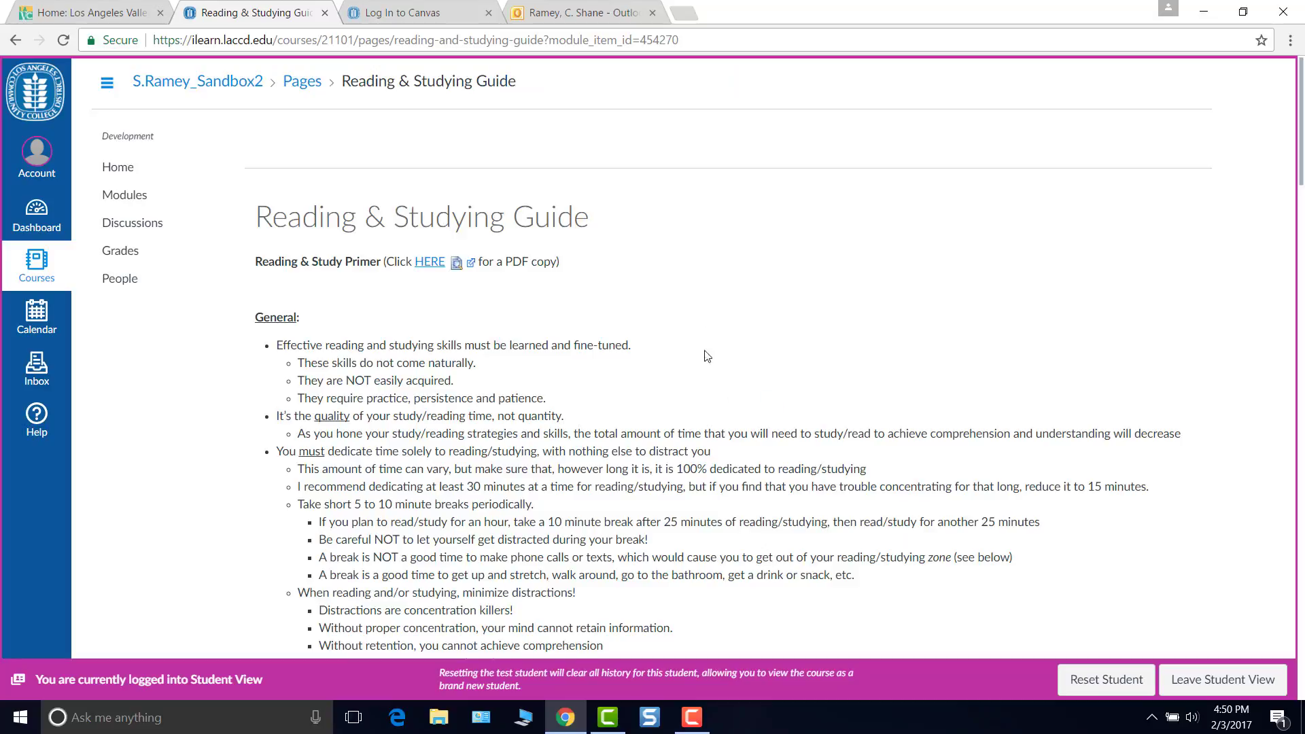
scroll(503, 484, "down", 20)
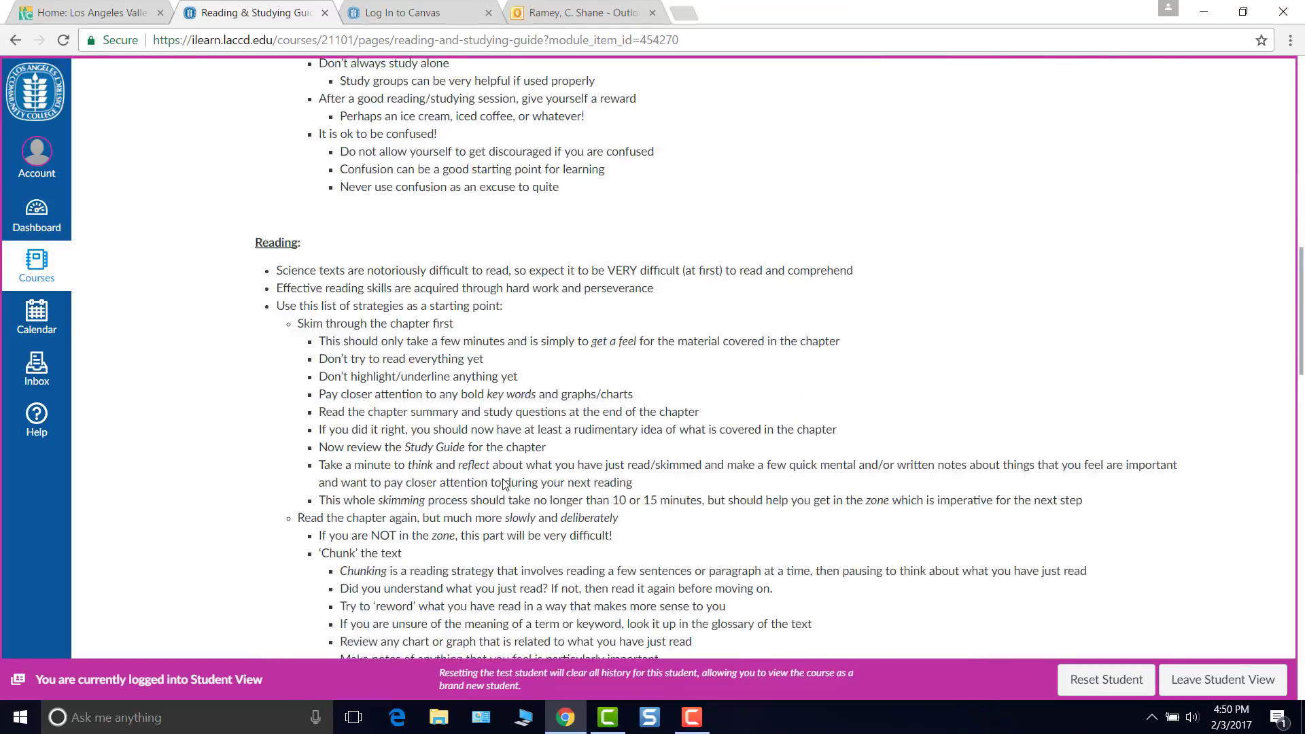
scroll(503, 485, "up", 20)
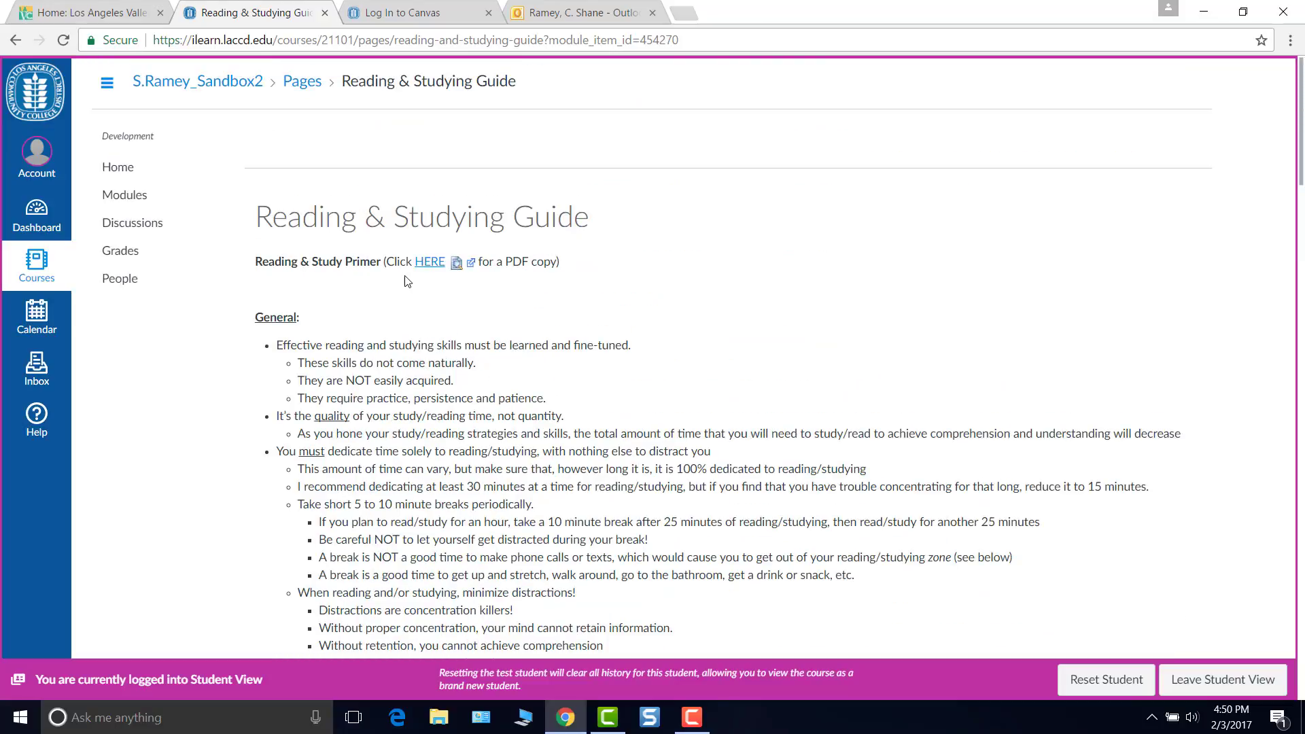
scroll(841, 468, "down", 20)
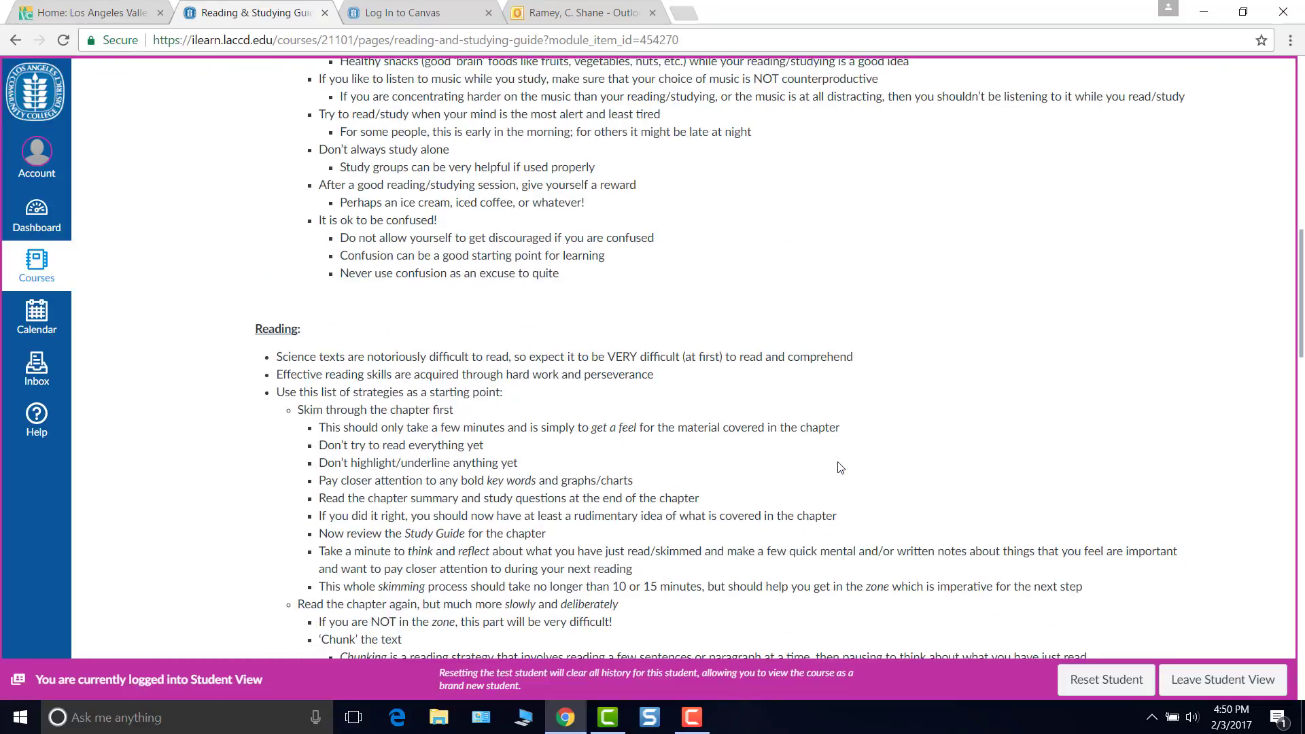
scroll(841, 468, "down", 6)
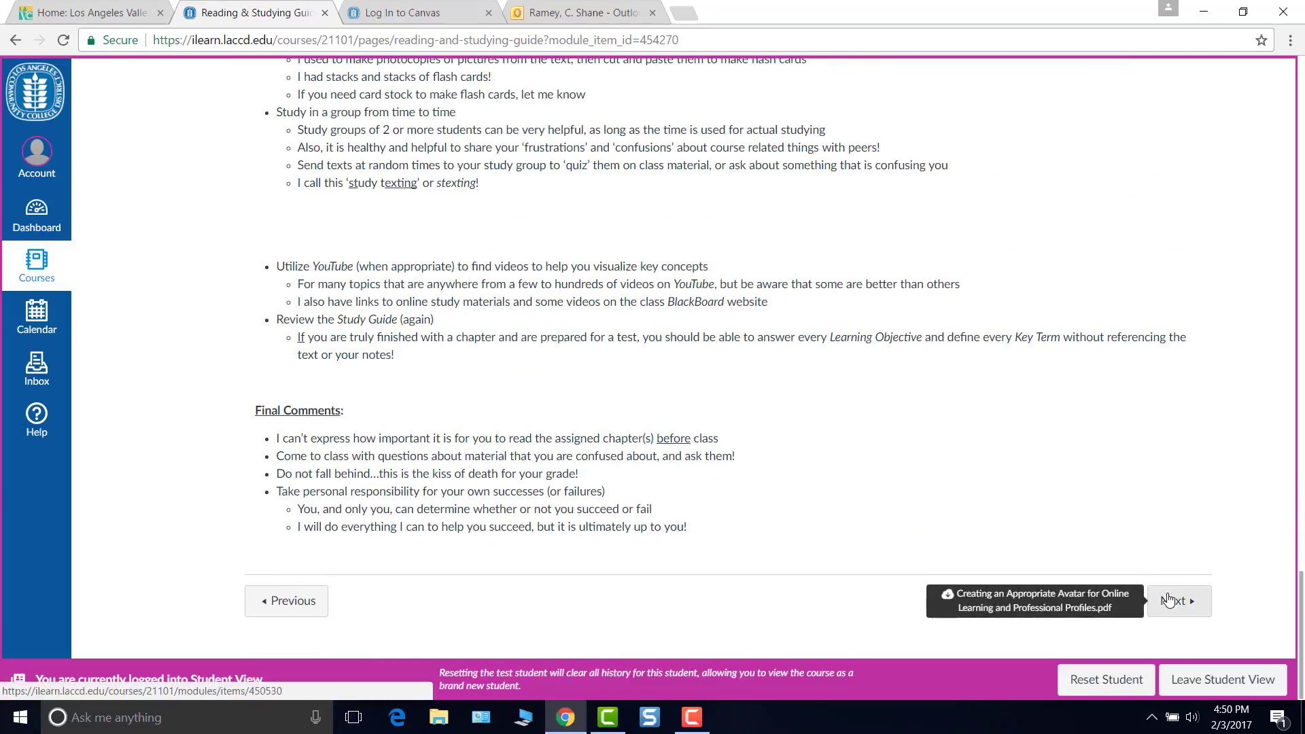
Open the Creating an Appropriate Avatar PDF item and start reading it.
left_click(1168, 601)
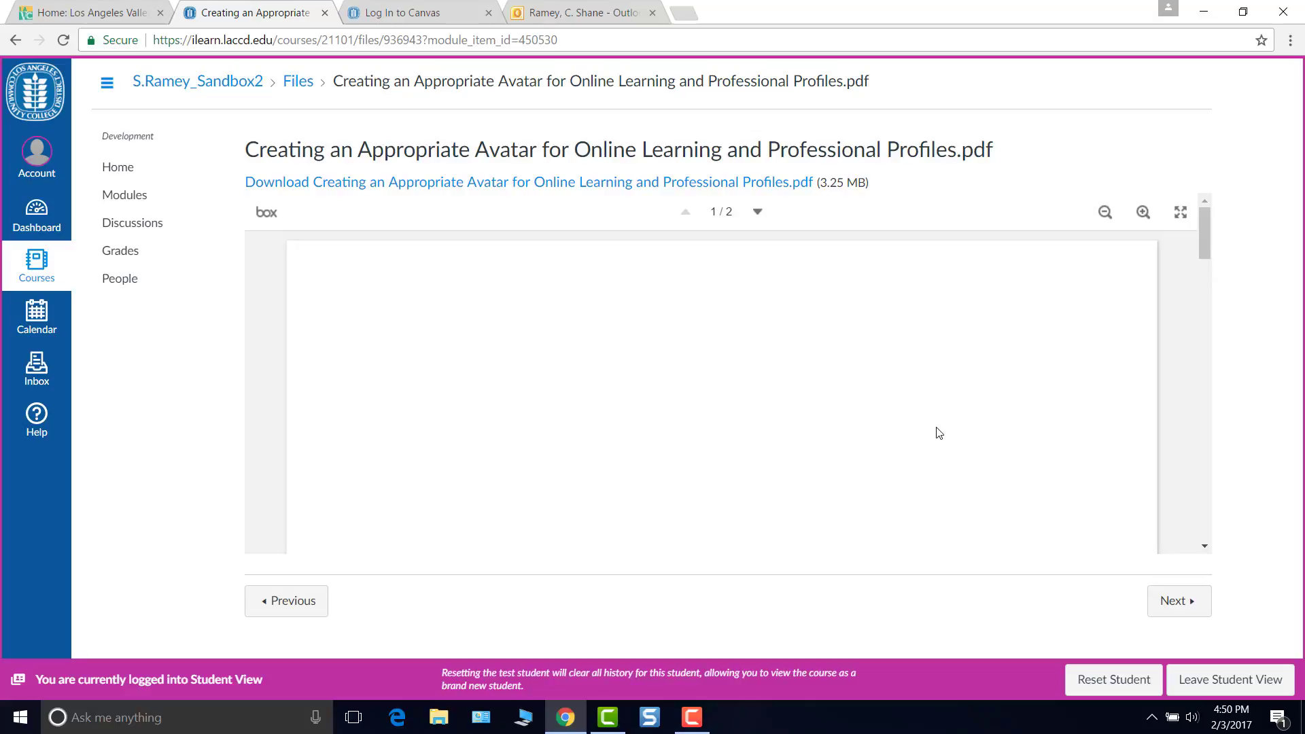
scroll(939, 433, "down", 4)
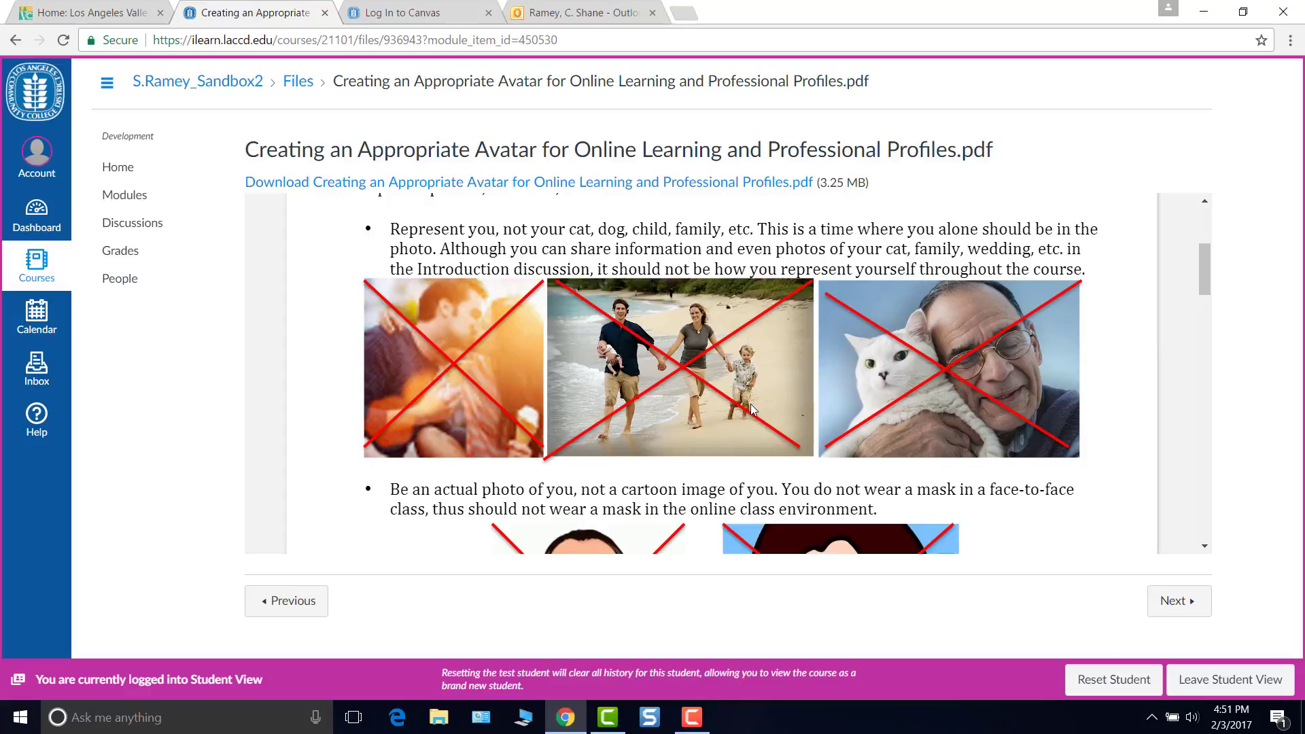
scroll(892, 420, "down", 3)
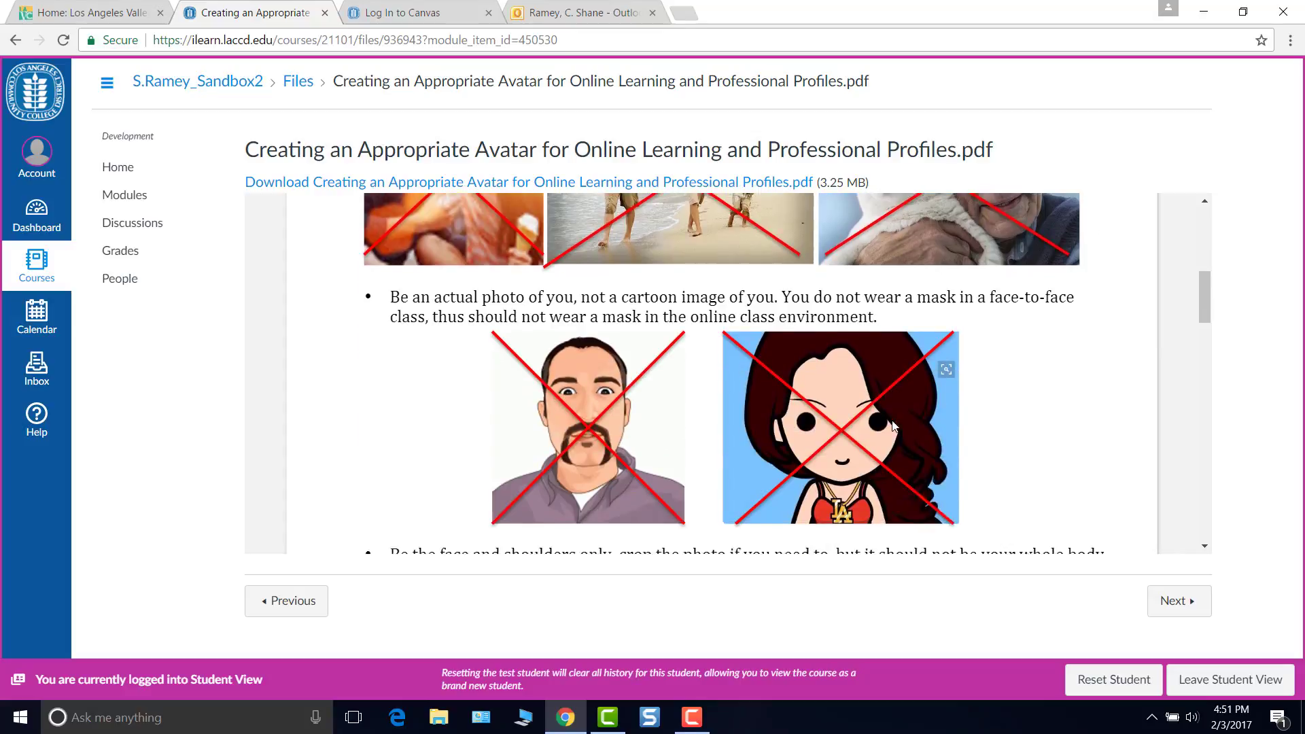
scroll(892, 420, "up", 3)
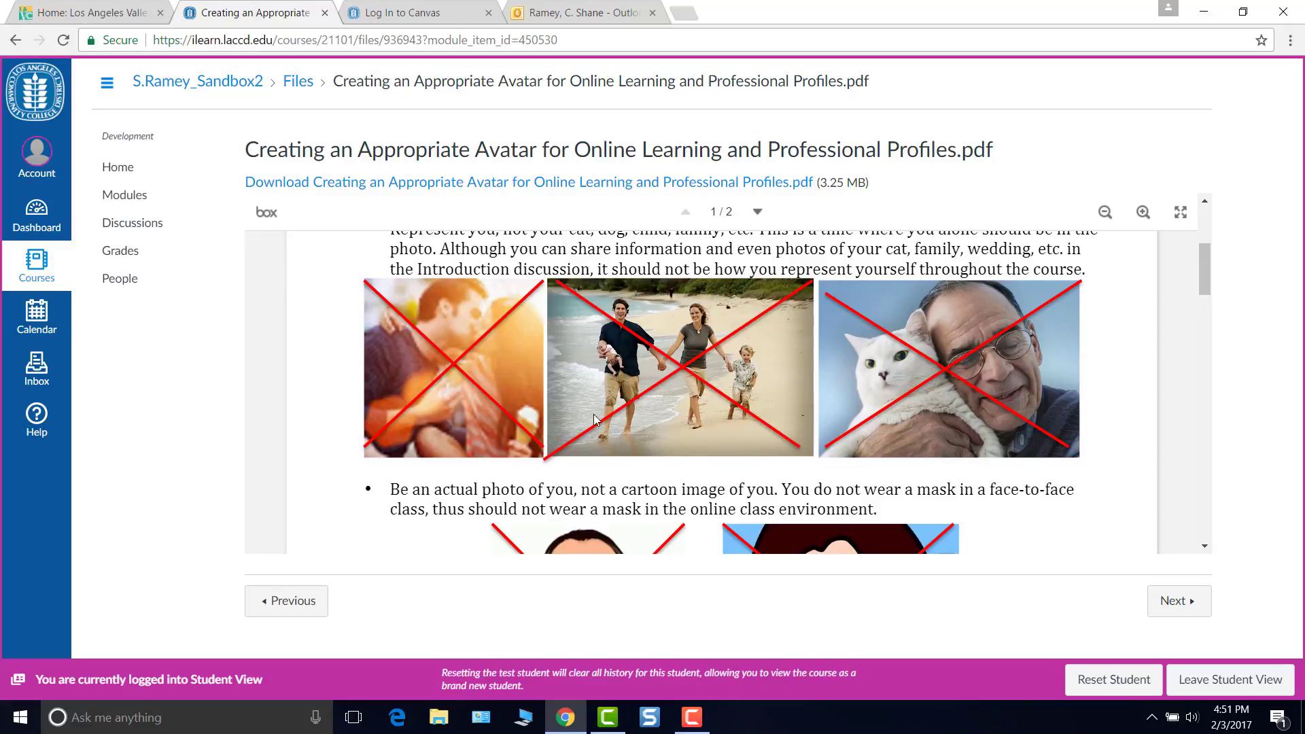
scroll(846, 410, "down", 5)
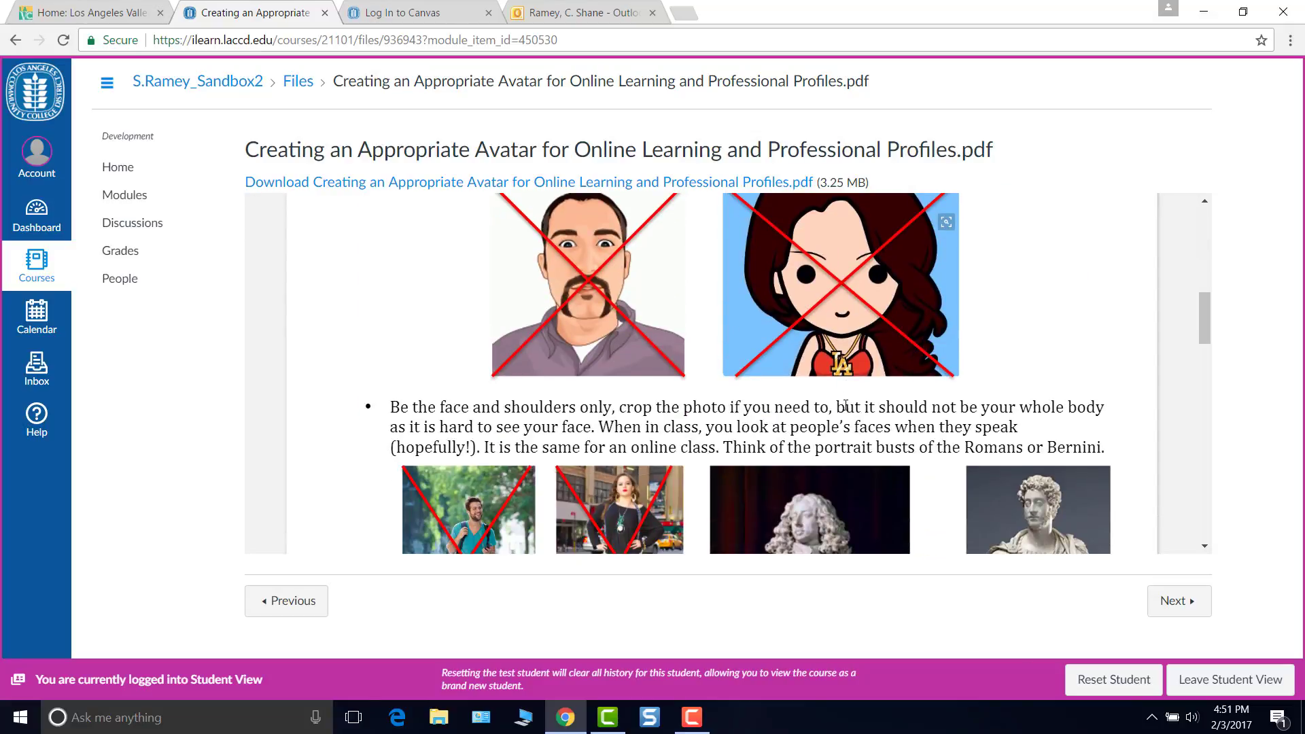
scroll(847, 407, "up", 1)
scroll(1006, 411, "down", 4)
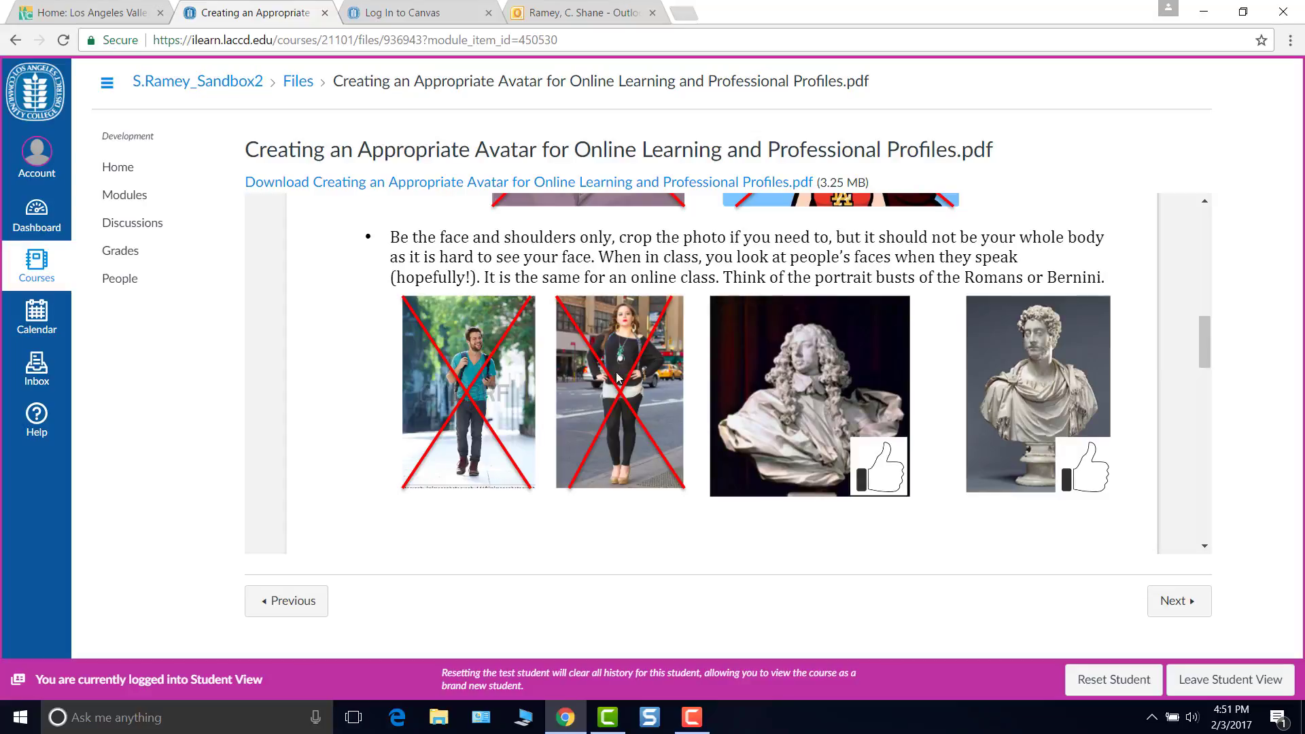
Read the rest of the avatar PDF down to the example profile photos.
scroll(585, 418, "down", 4)
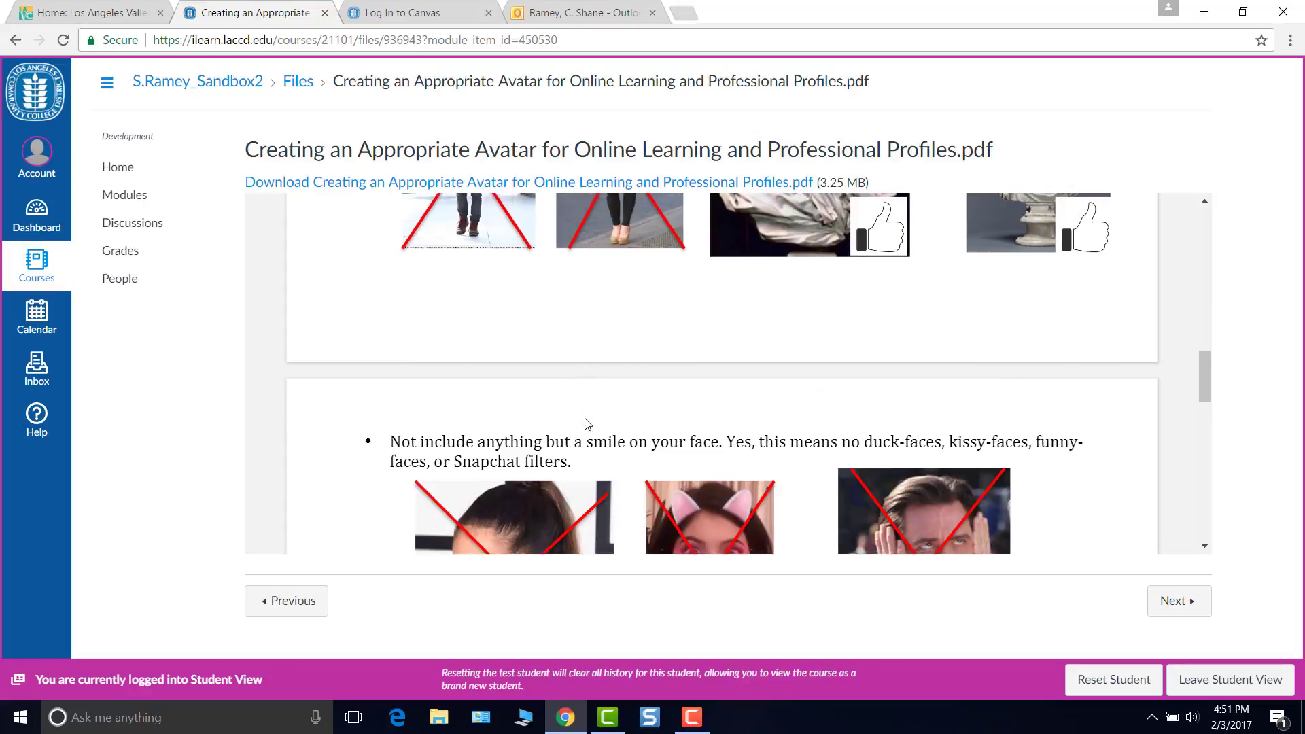
scroll(585, 423, "down", 3)
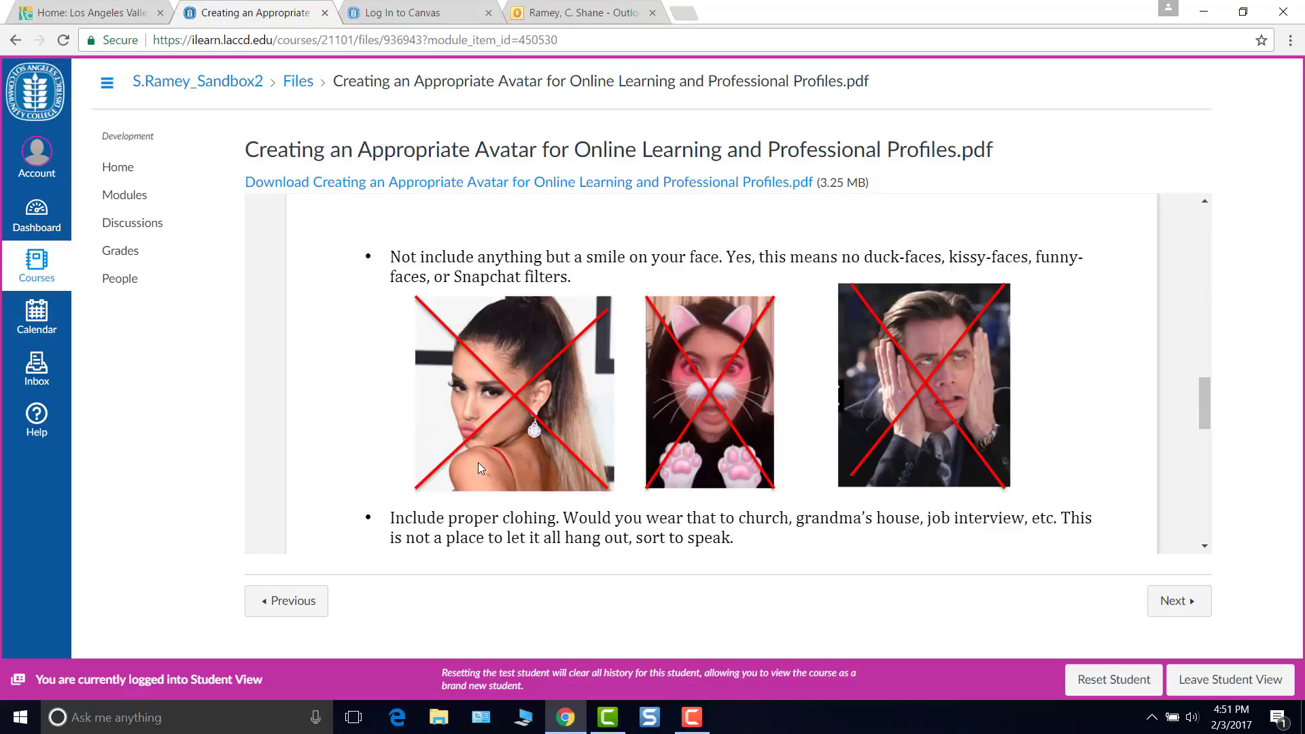
scroll(835, 471, "down", 2)
scroll(836, 470, "up", 1)
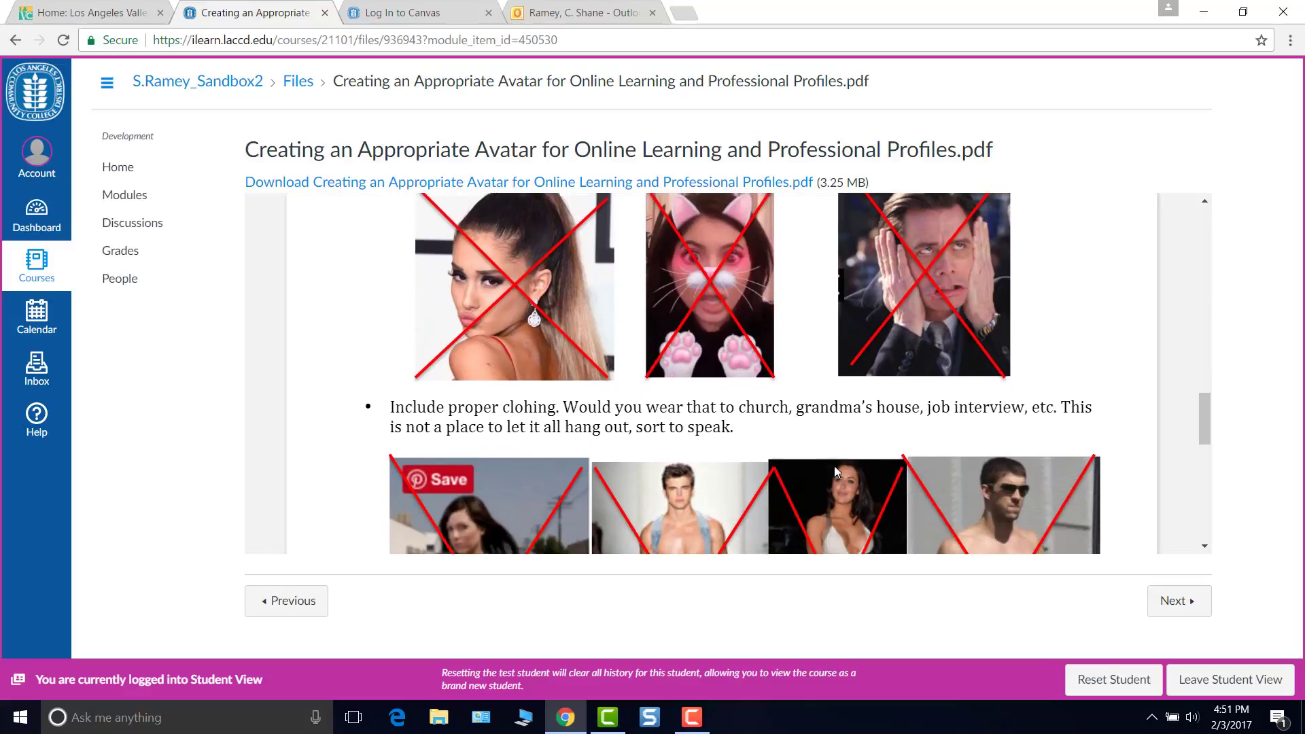
scroll(836, 470, "down", 3)
scroll(835, 470, "up", 4)
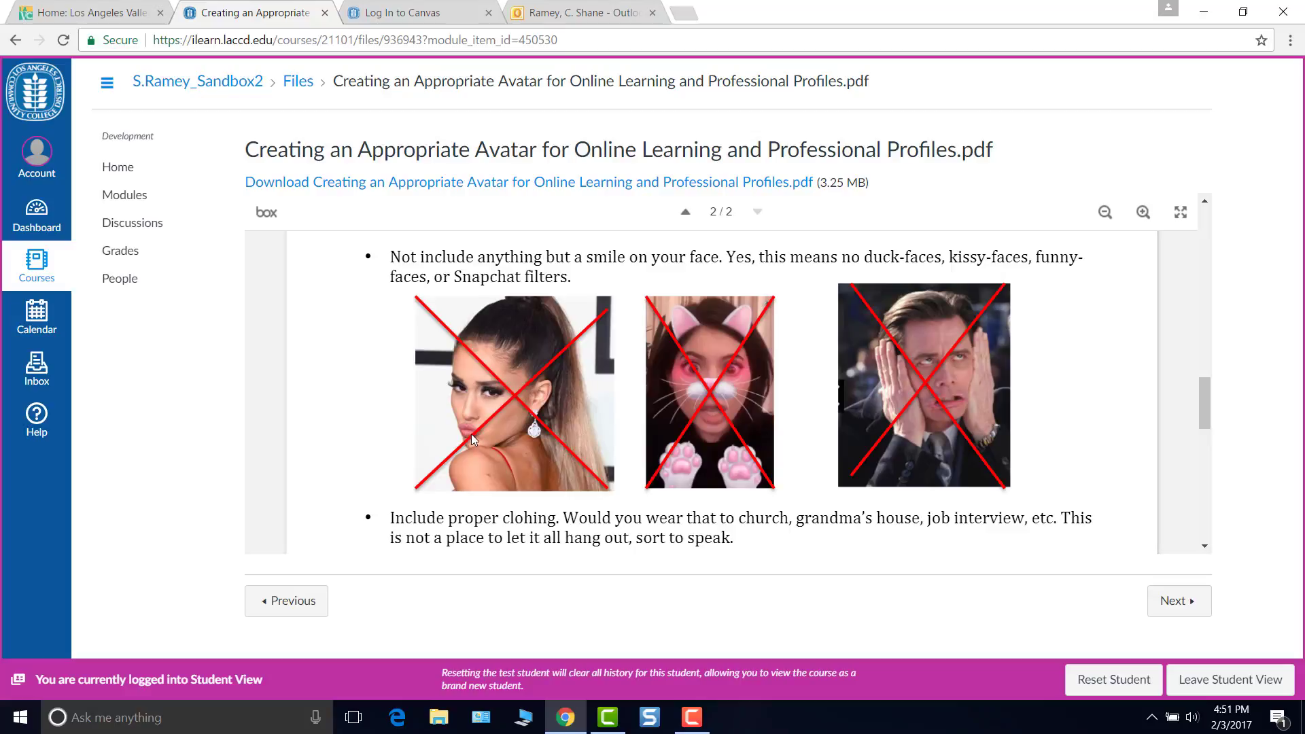
scroll(472, 435, "down", 5)
scroll(474, 438, "up", 4)
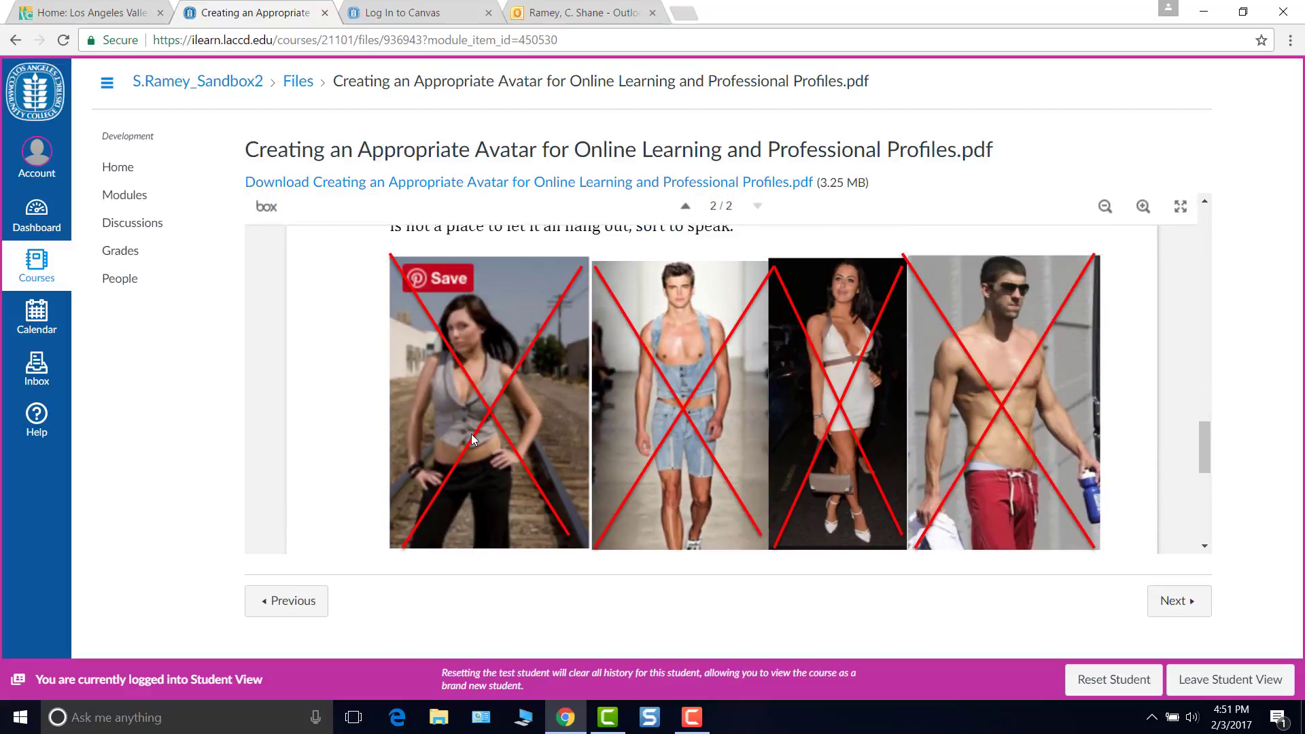
scroll(698, 442, "down", 3)
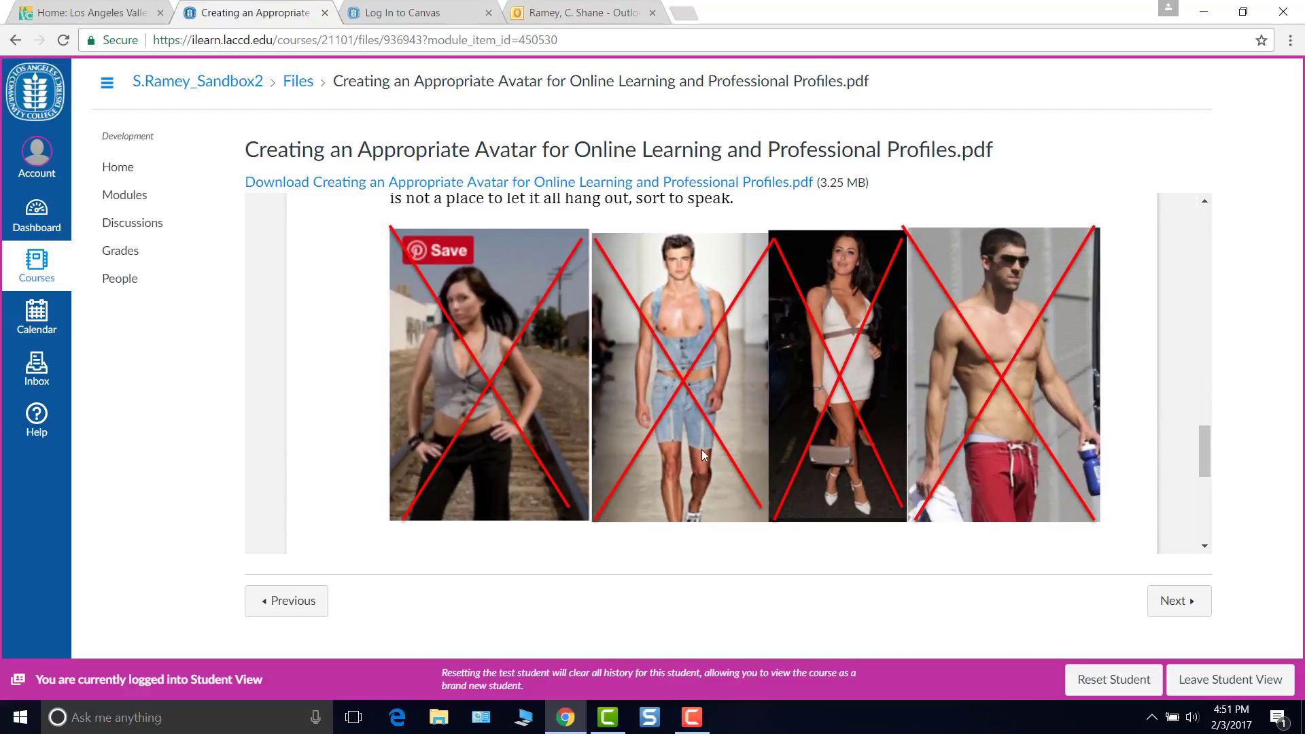
scroll(720, 457, "down", 5)
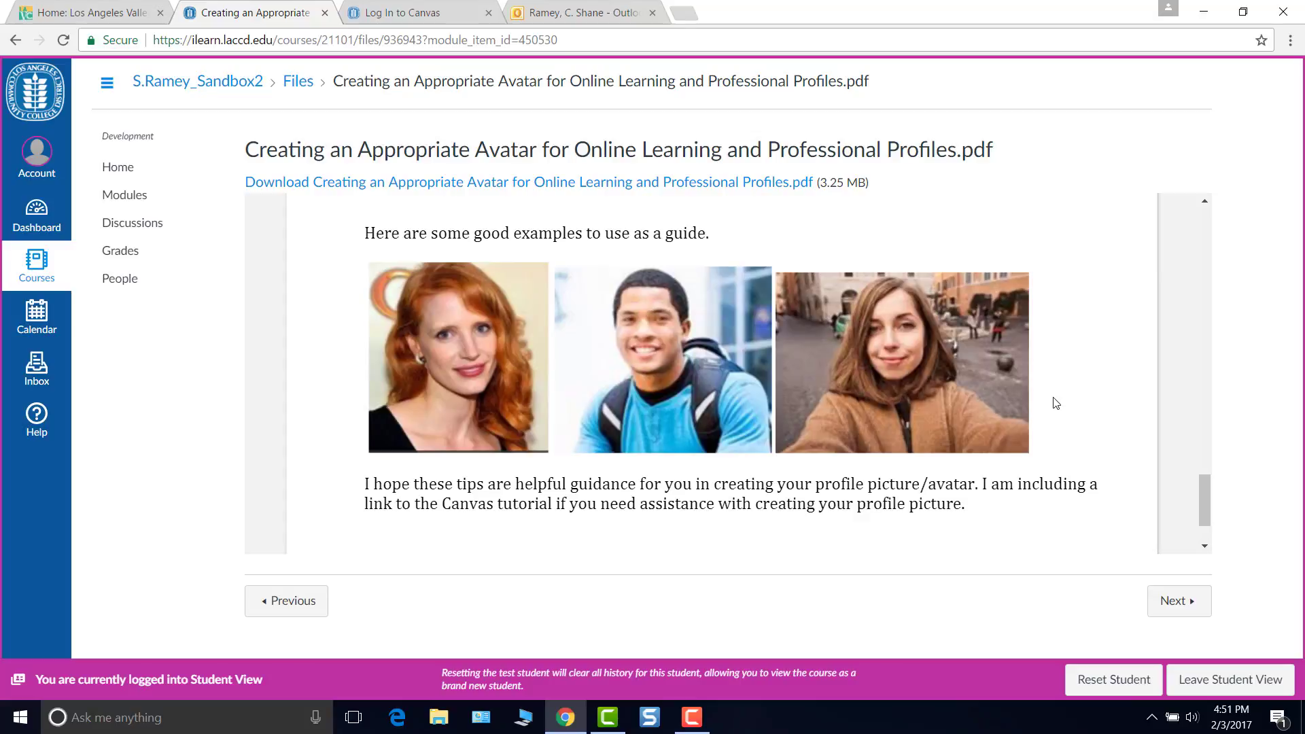
scroll(1057, 400, "down", 2)
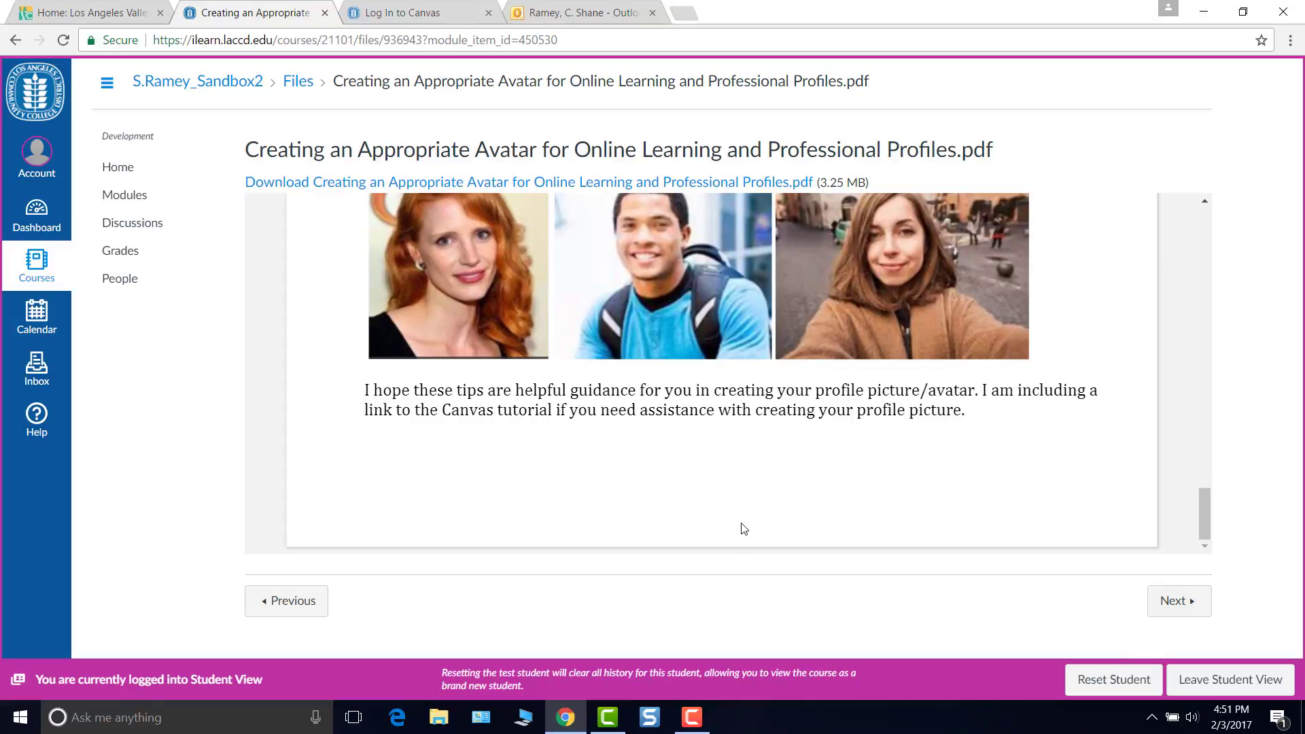
Open the Peer Introductions discussion and post the reply 'ddddddd' as the test student.
left_click(1162, 602)
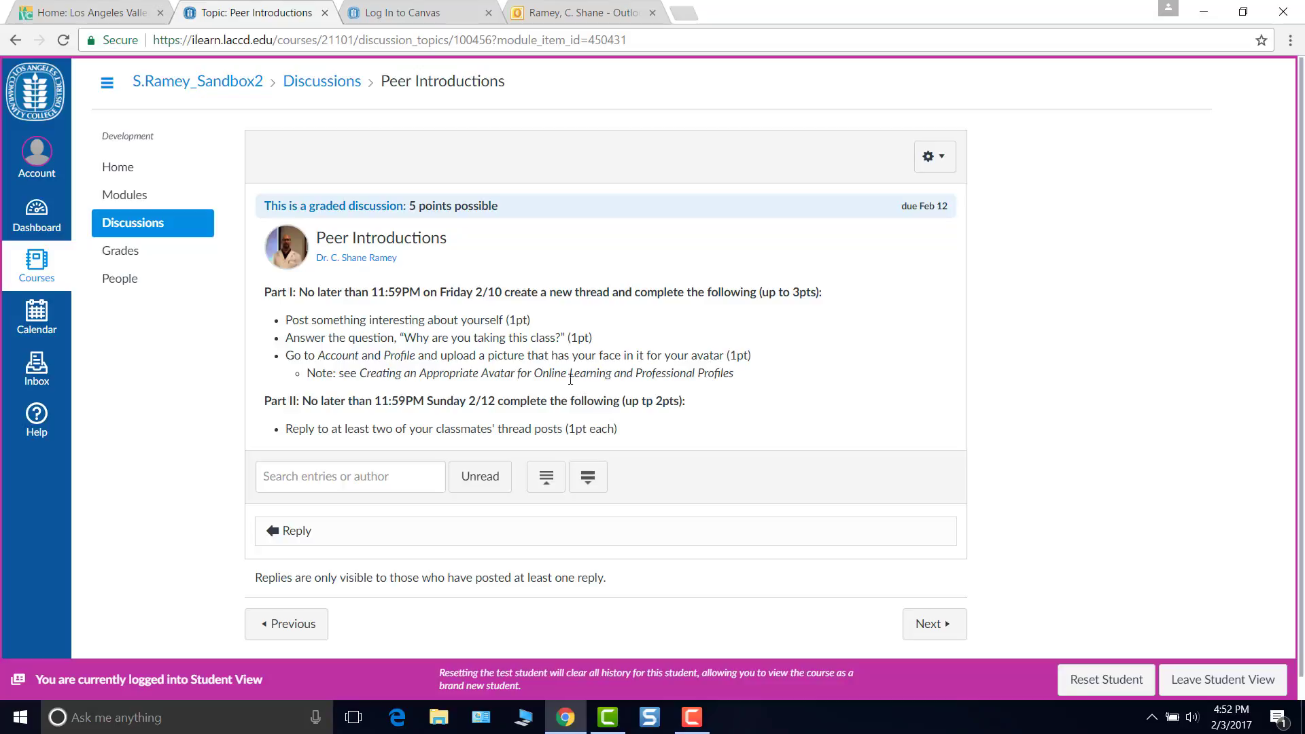
scroll(570, 375, "down", 1)
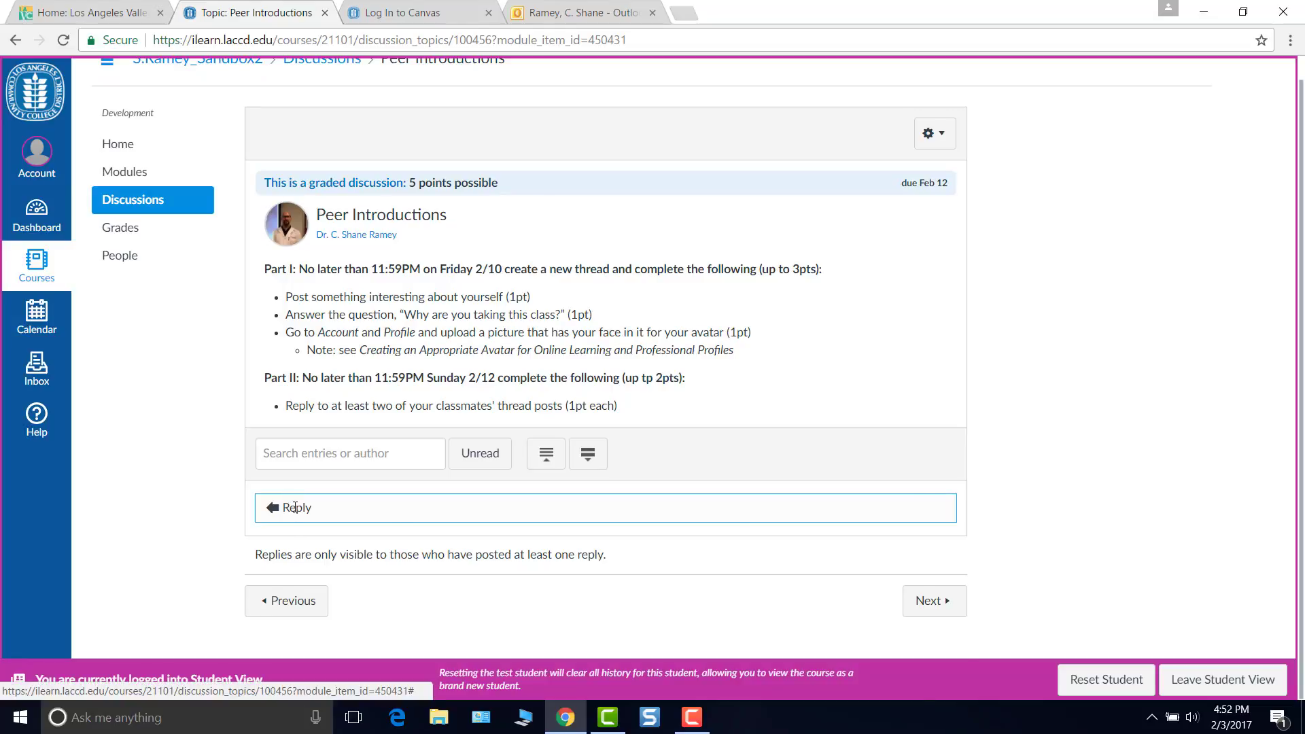
left_click(296, 507)
scroll(435, 476, "down", 3)
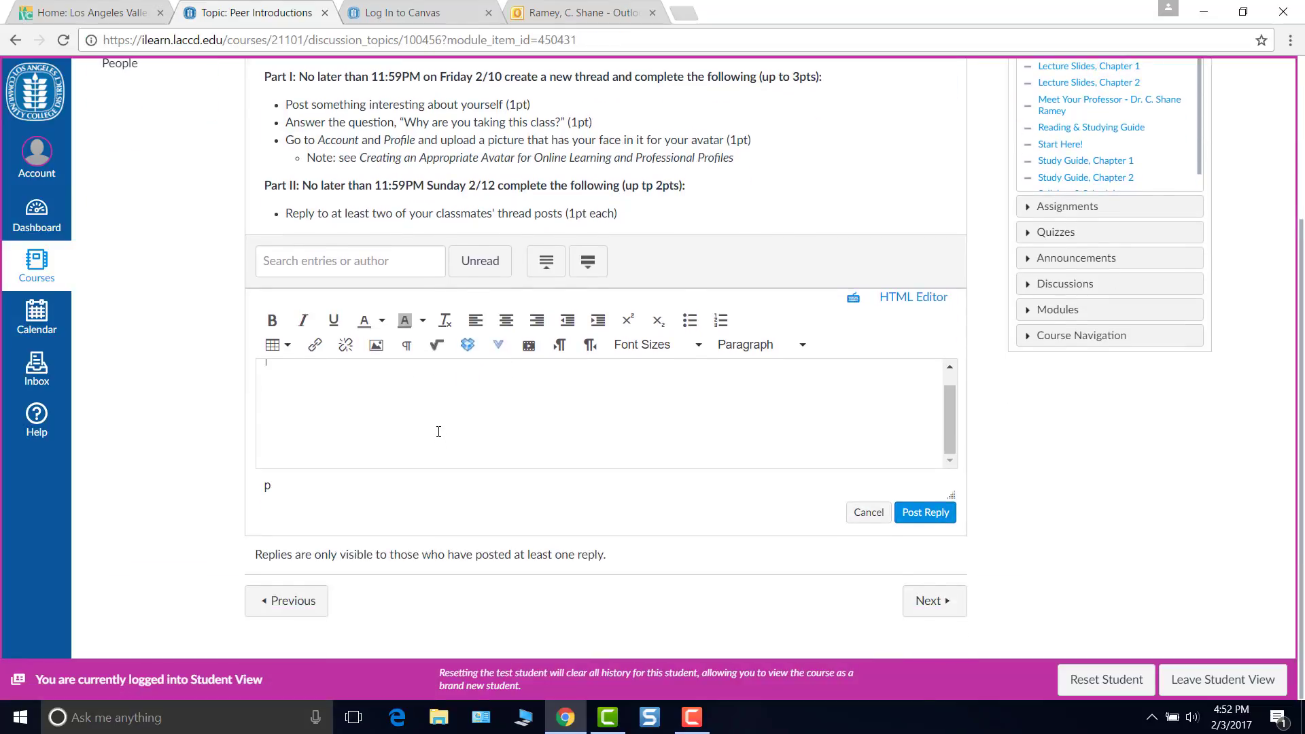
type("ddddddd")
left_click(926, 513)
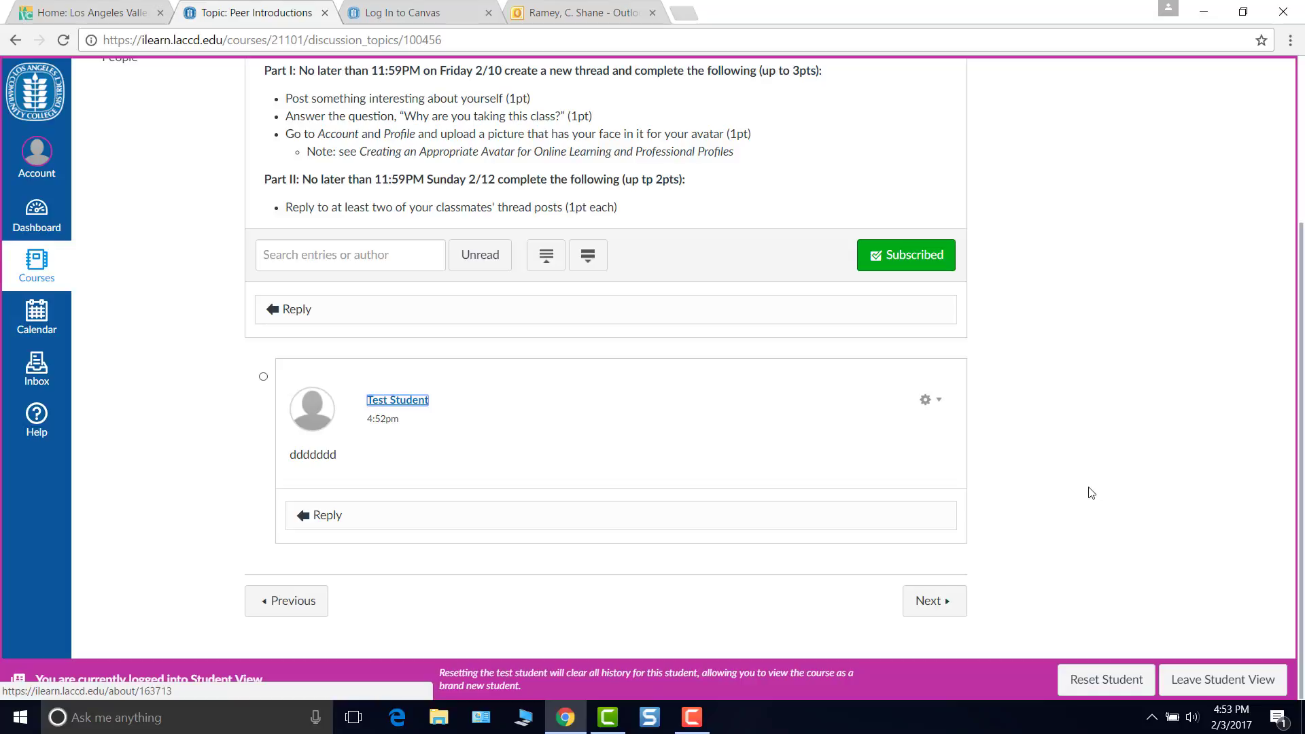
left_click(937, 601)
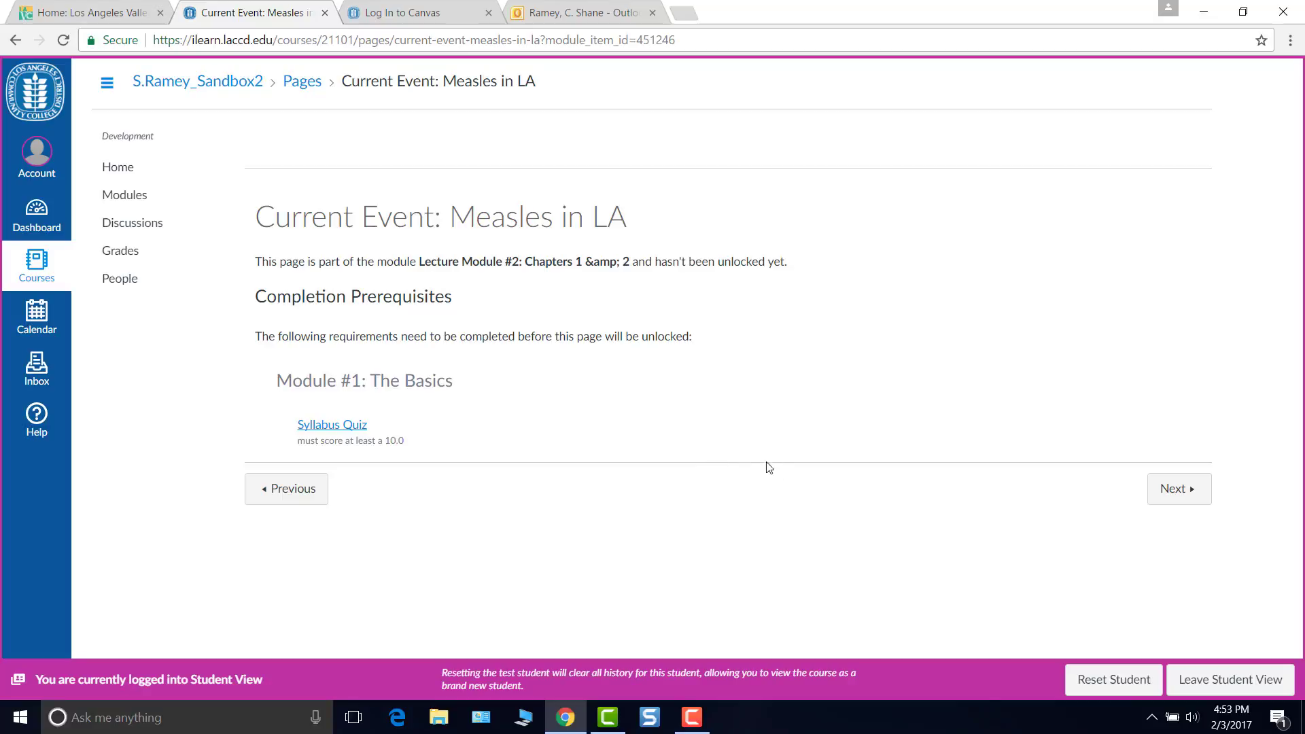
left_click(124, 202)
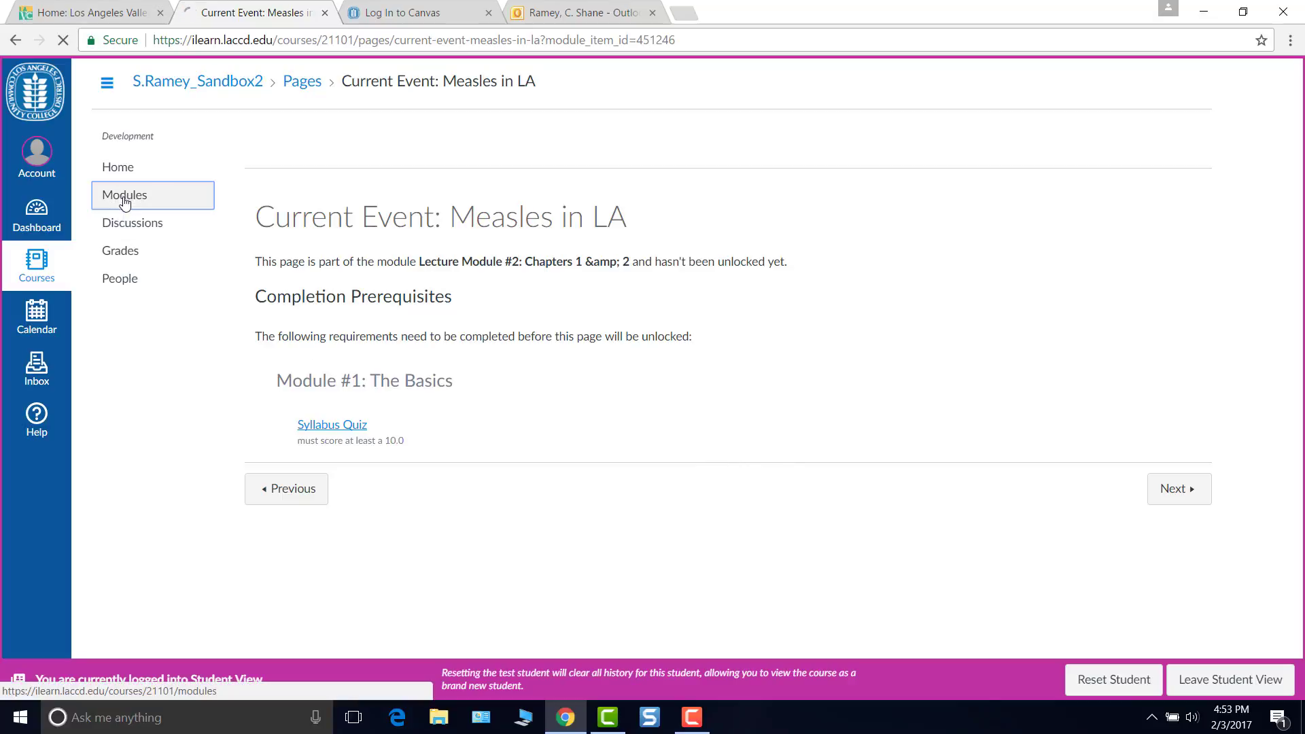
scroll(484, 320, "down", 4)
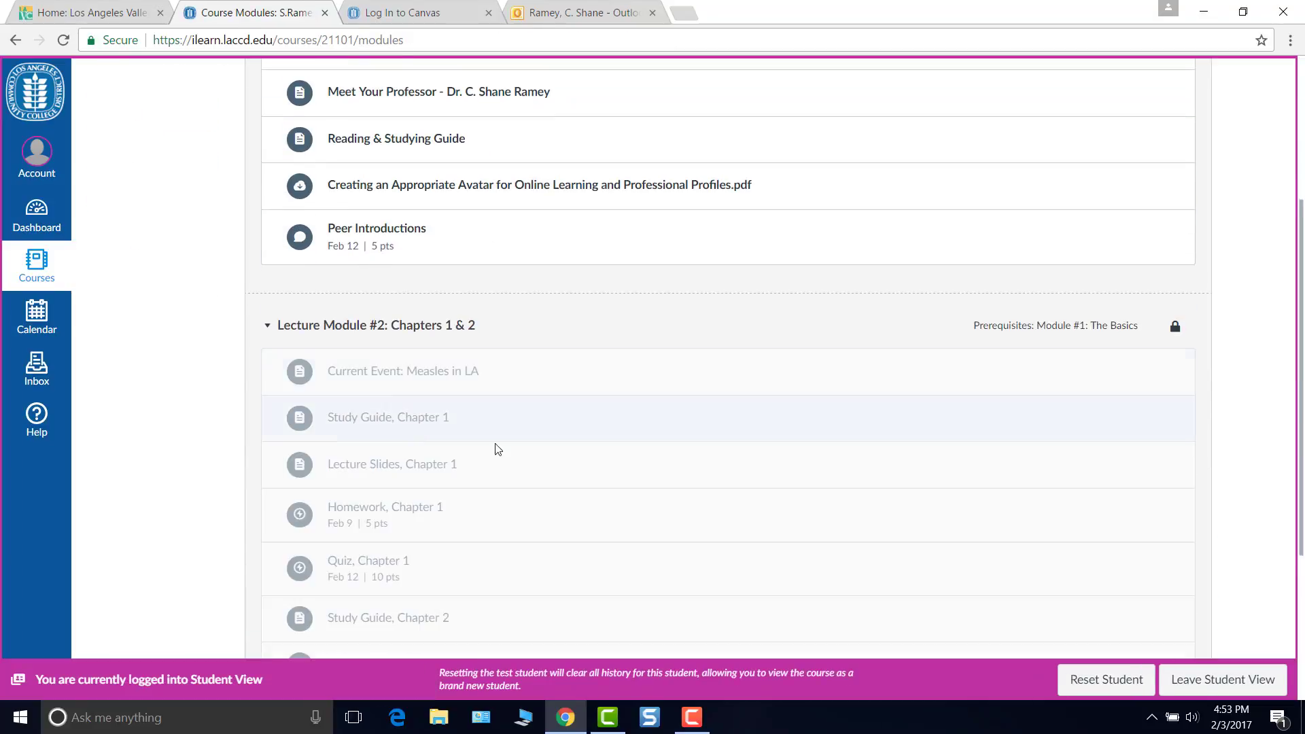
left_click(407, 234)
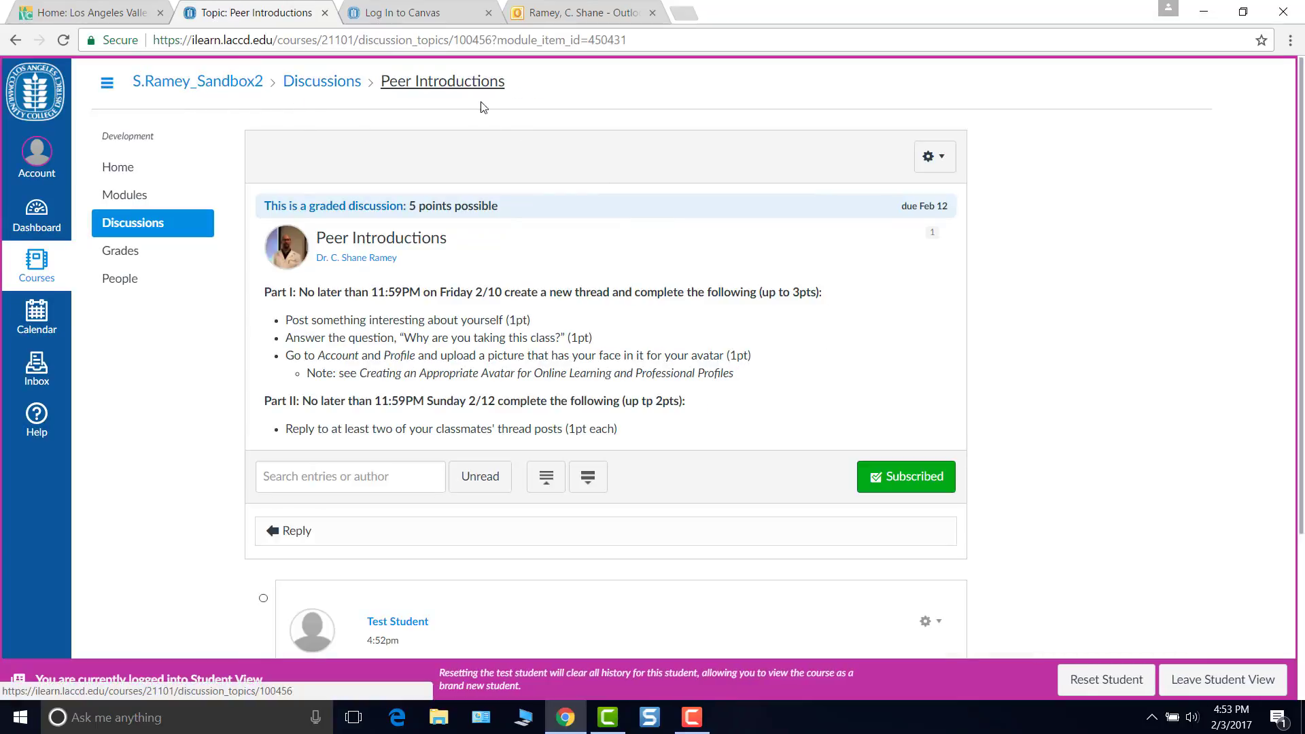
Scroll the discussion and try advancing to the locked Current Event: Measles in LA page.
scroll(985, 466, "down", 3)
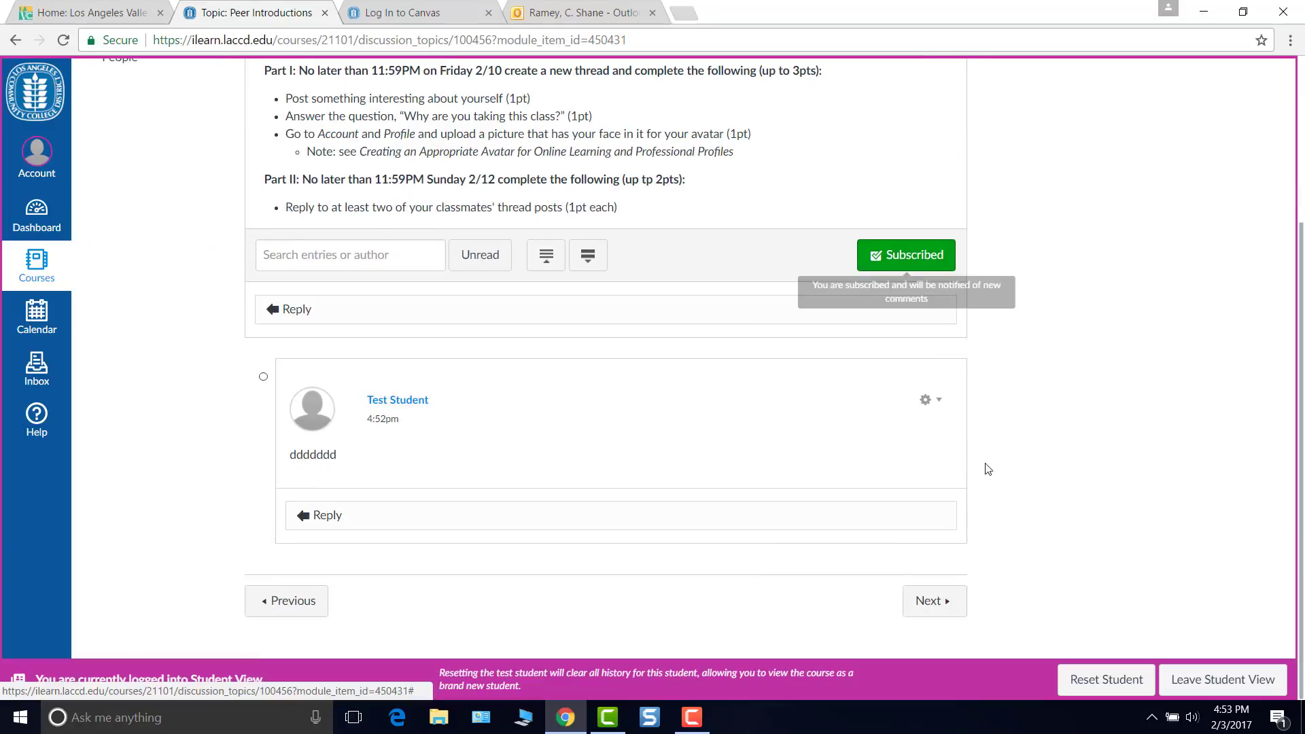
left_click(931, 601)
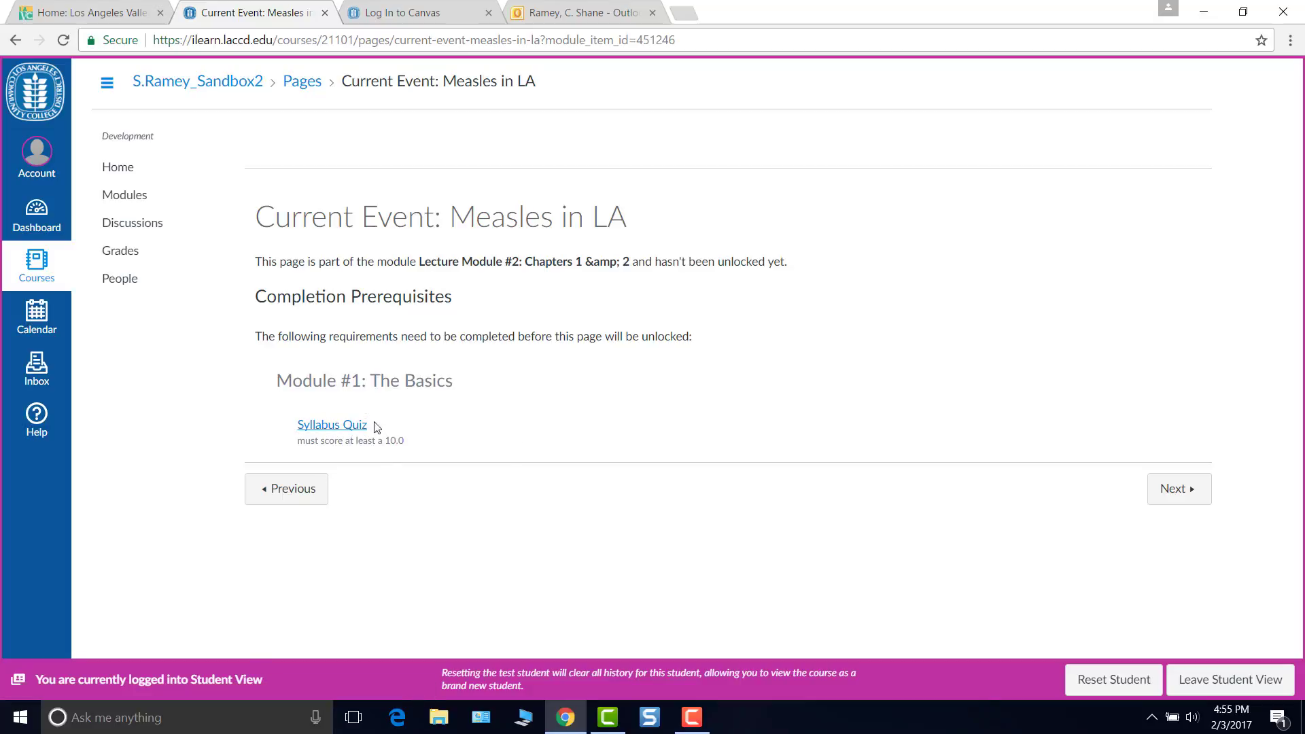
Toggle the Courses tray, reach Study Guide, Chapter 1, and follow its Syllabus Quiz prerequisite link.
left_click(29, 269)
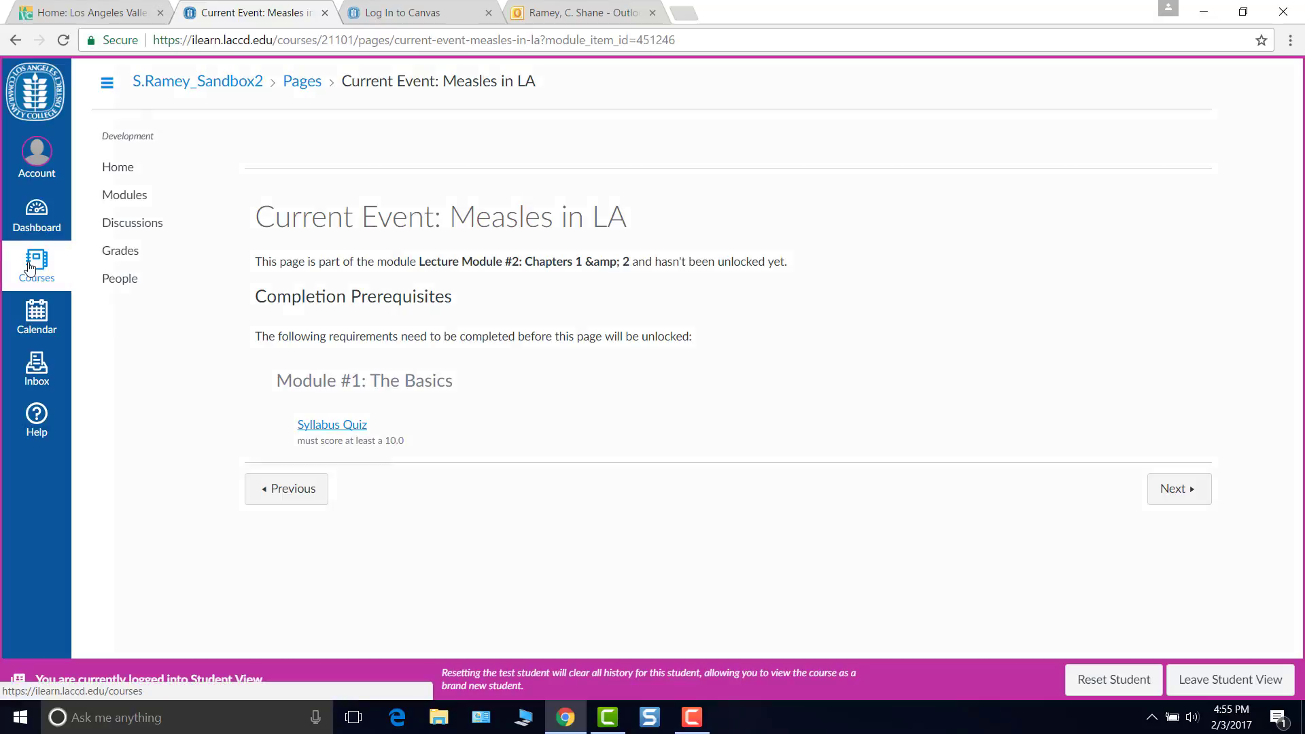
left_click(29, 268)
left_click(1189, 496)
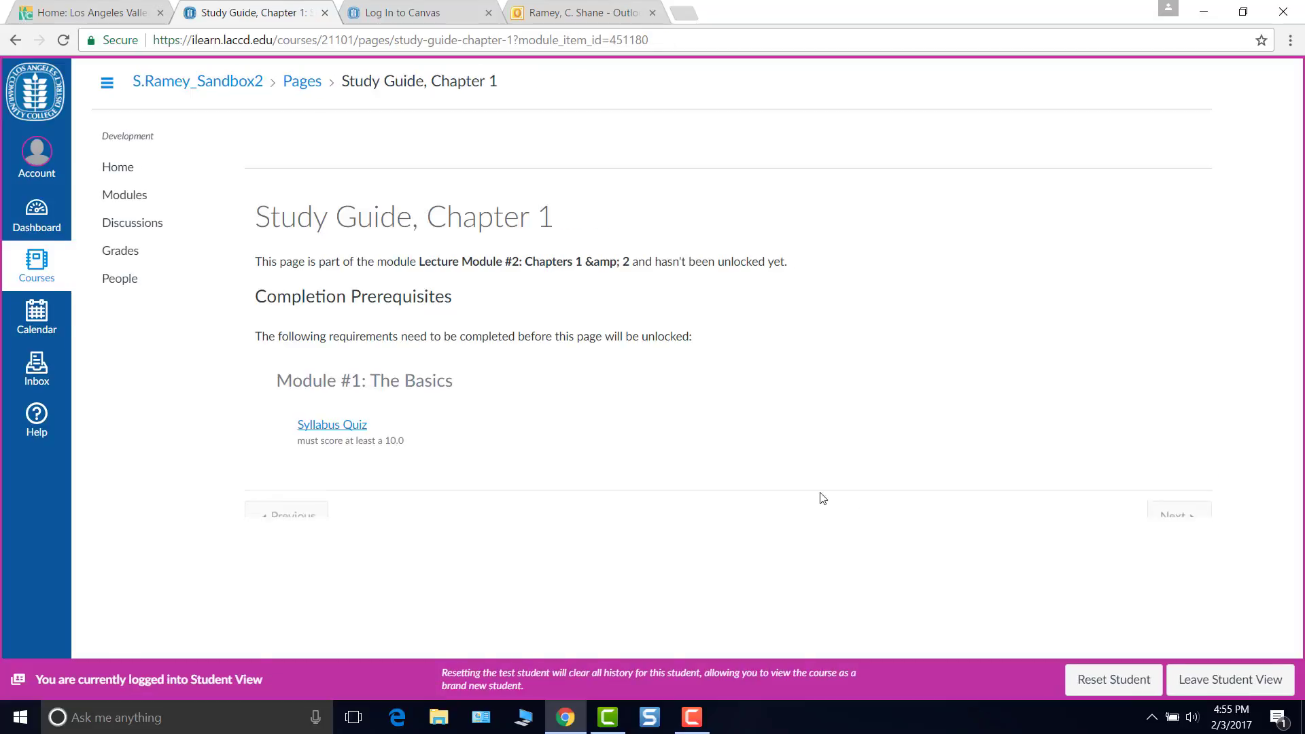
left_click(332, 425)
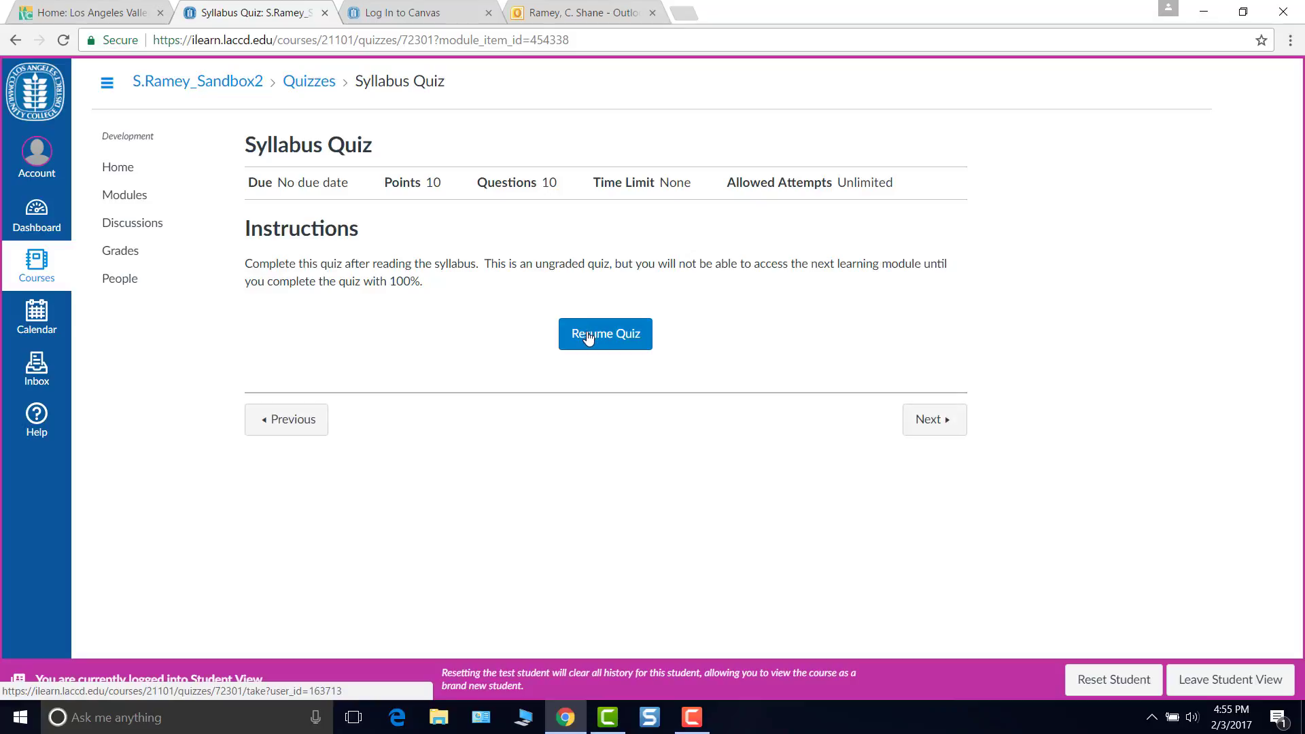
Resume the Syllabus Quiz, answer the 10 questions, and submit for a 10/10 score.
left_click(588, 332)
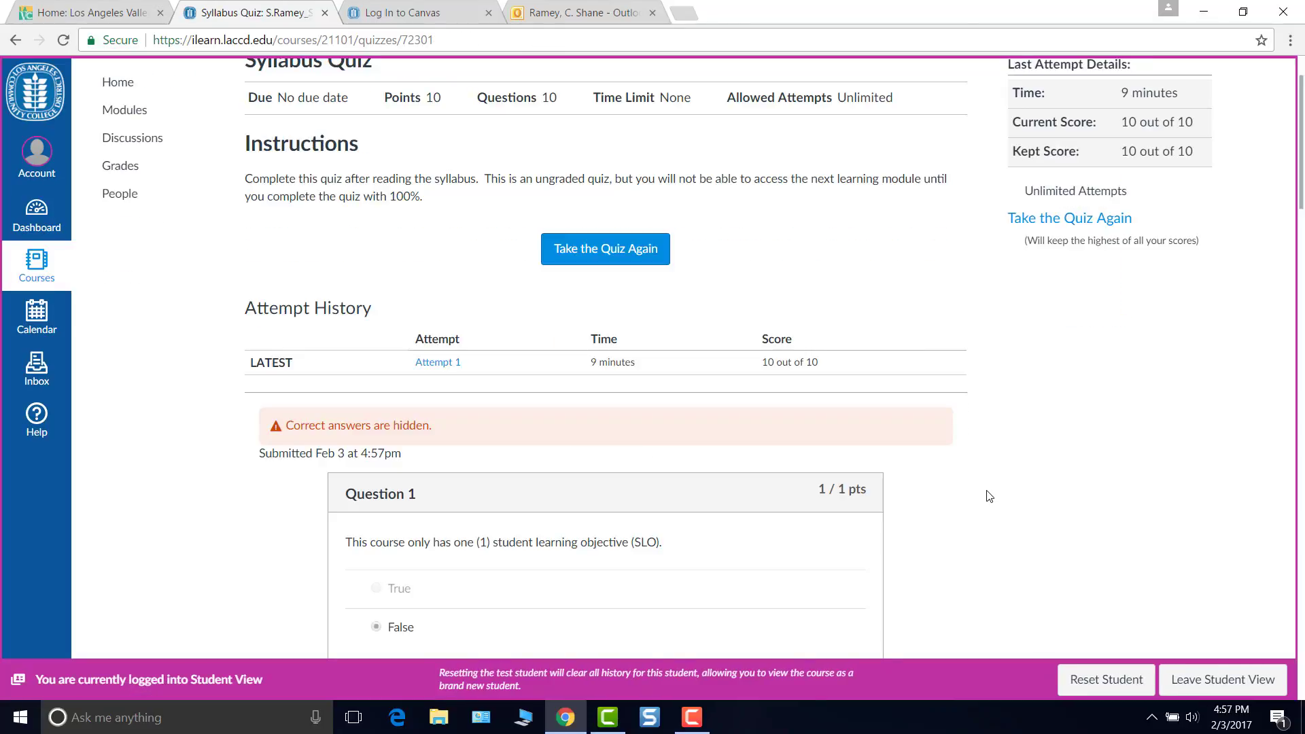
scroll(983, 486, "up", 2)
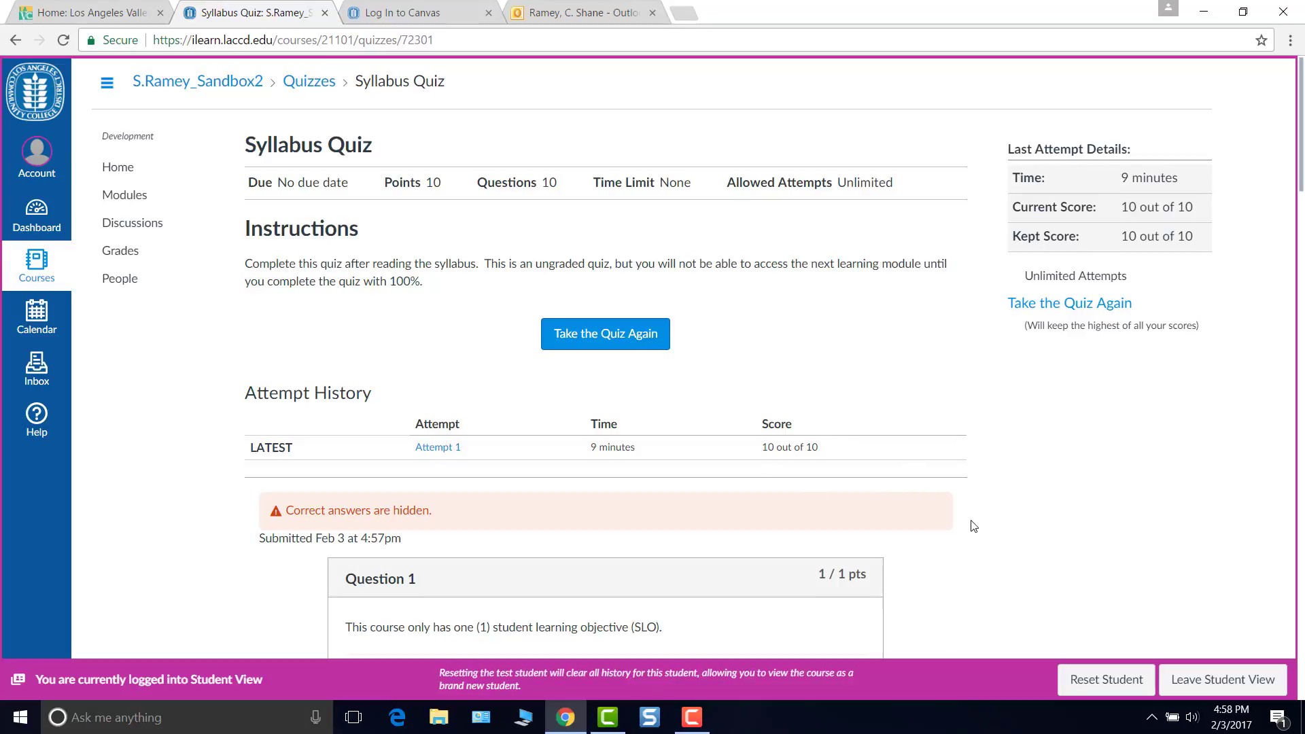
scroll(972, 527, "down", 2)
scroll(958, 540, "up", 2)
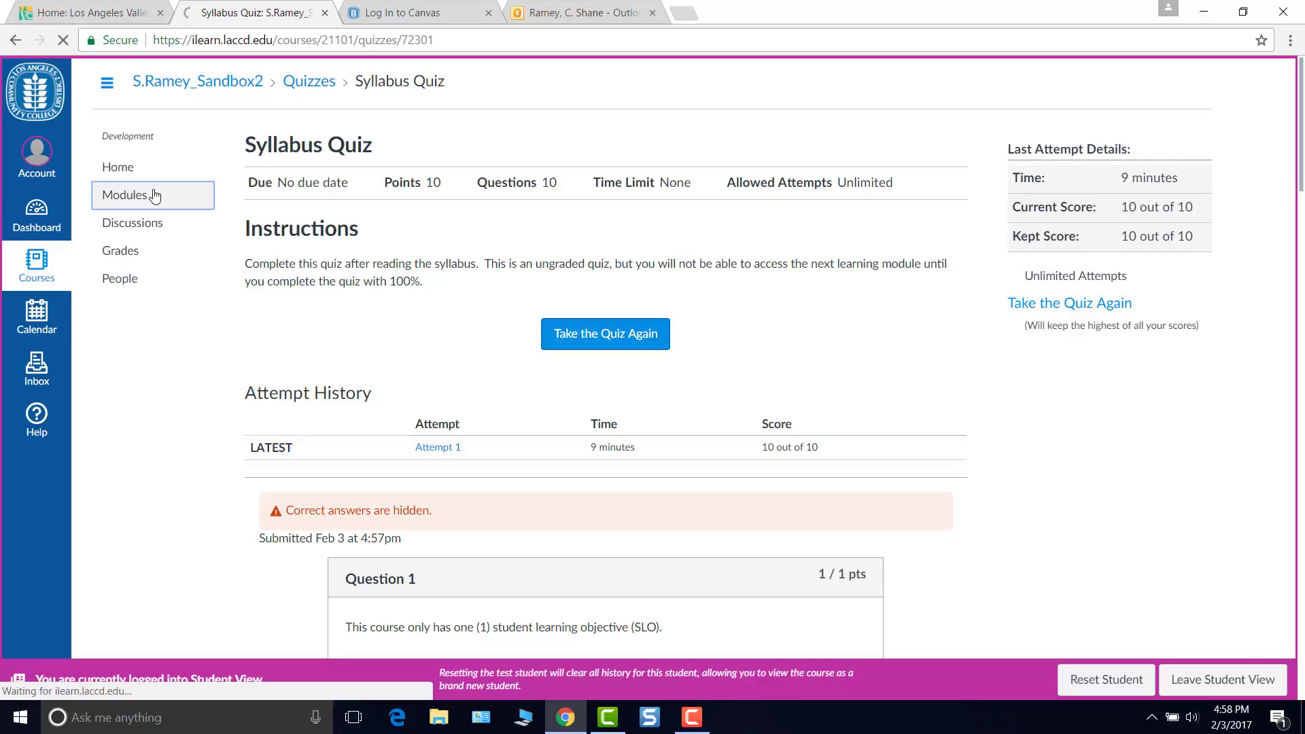
Expand Lecture Module #2 on the Modules page to reveal its items.
scroll(609, 378, "down", 3)
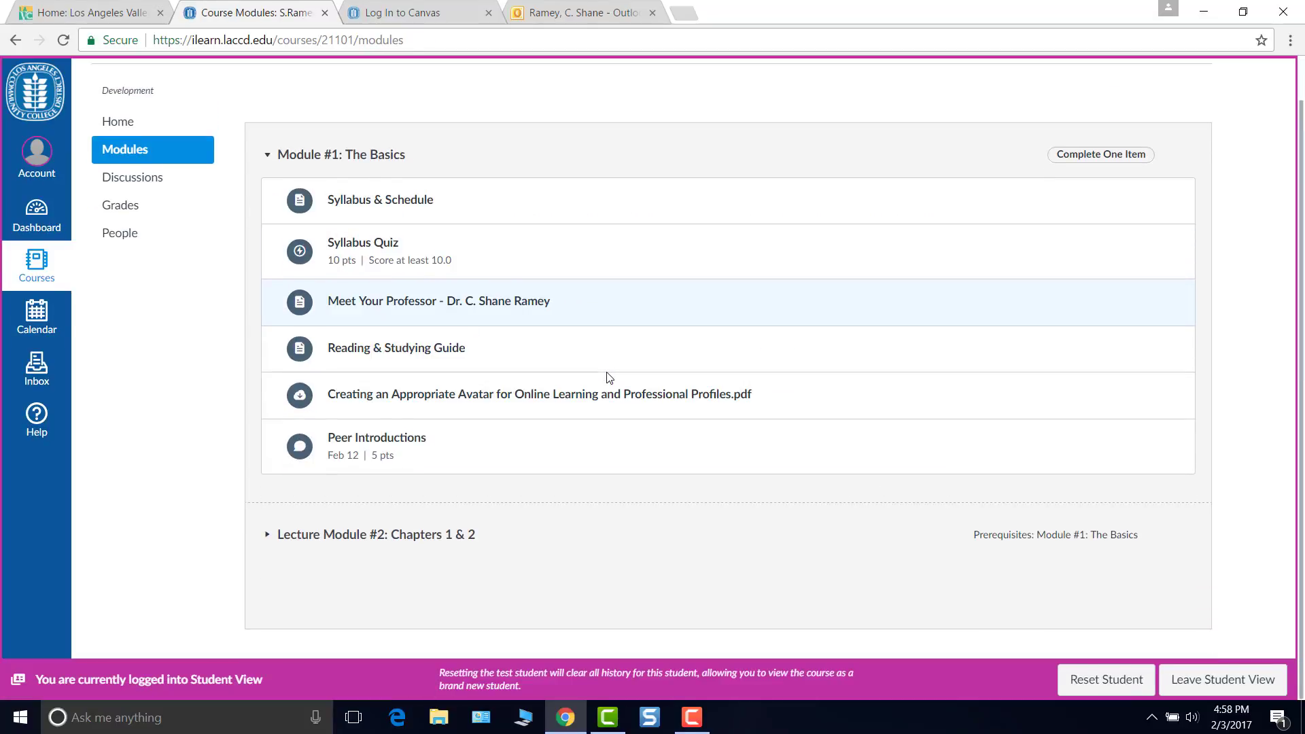
left_click(259, 534)
scroll(340, 485, "down", 3)
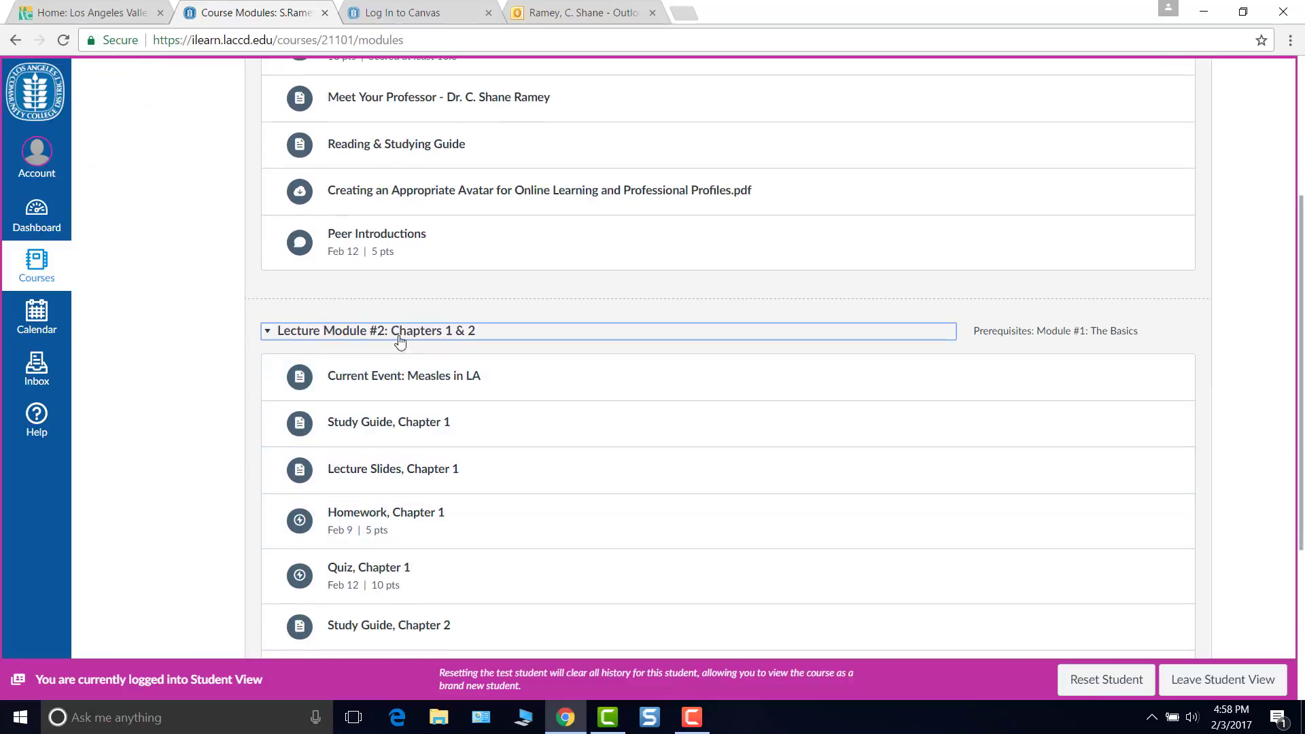
scroll(518, 453, "down", 1)
scroll(518, 453, "down", 4)
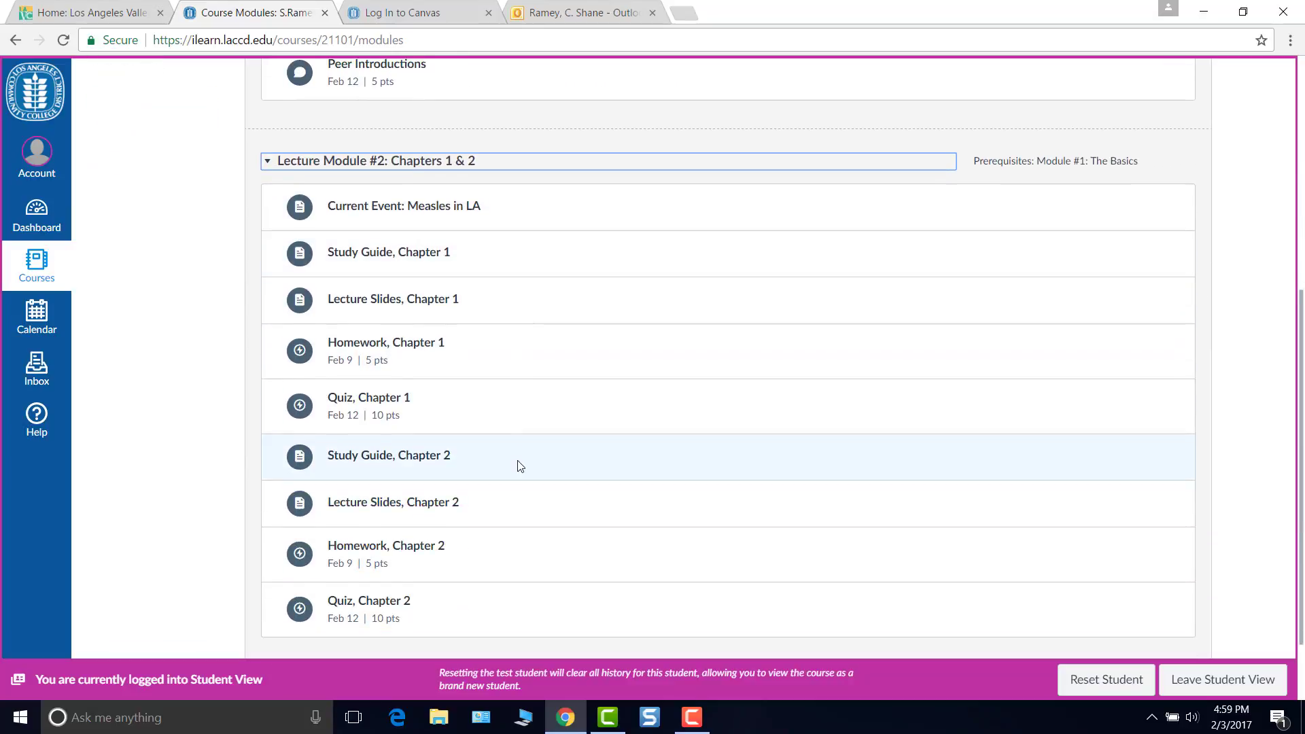
scroll(527, 455, "up", 1)
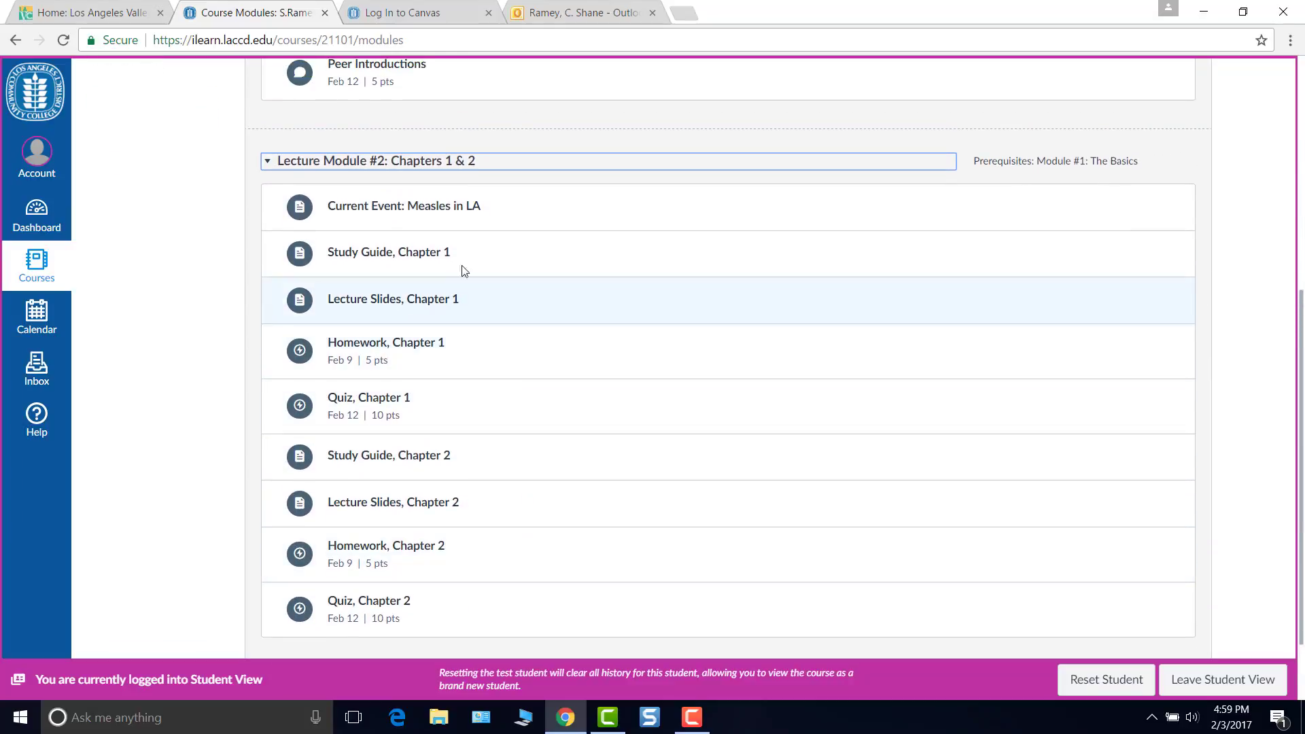
scroll(524, 222, "down", 1)
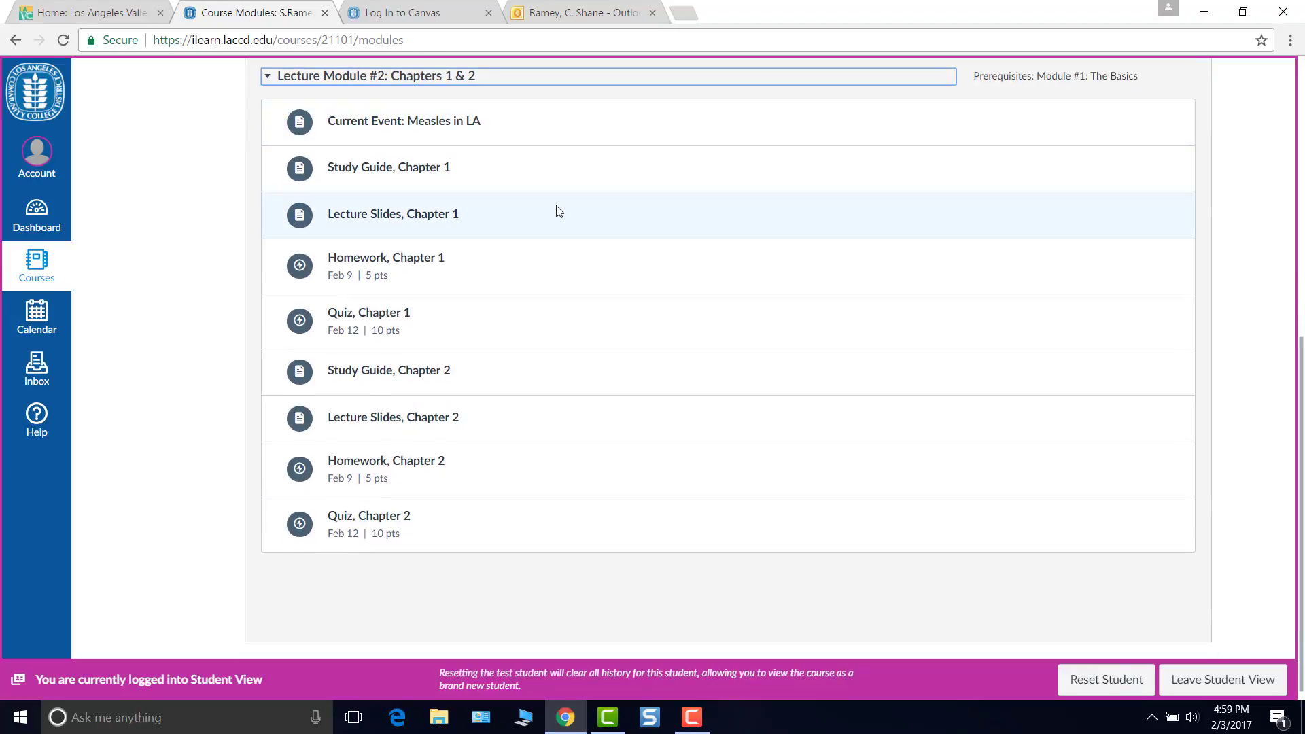
Open the unlocked Current Event: Measles in LA page and read the article.
left_click(448, 124)
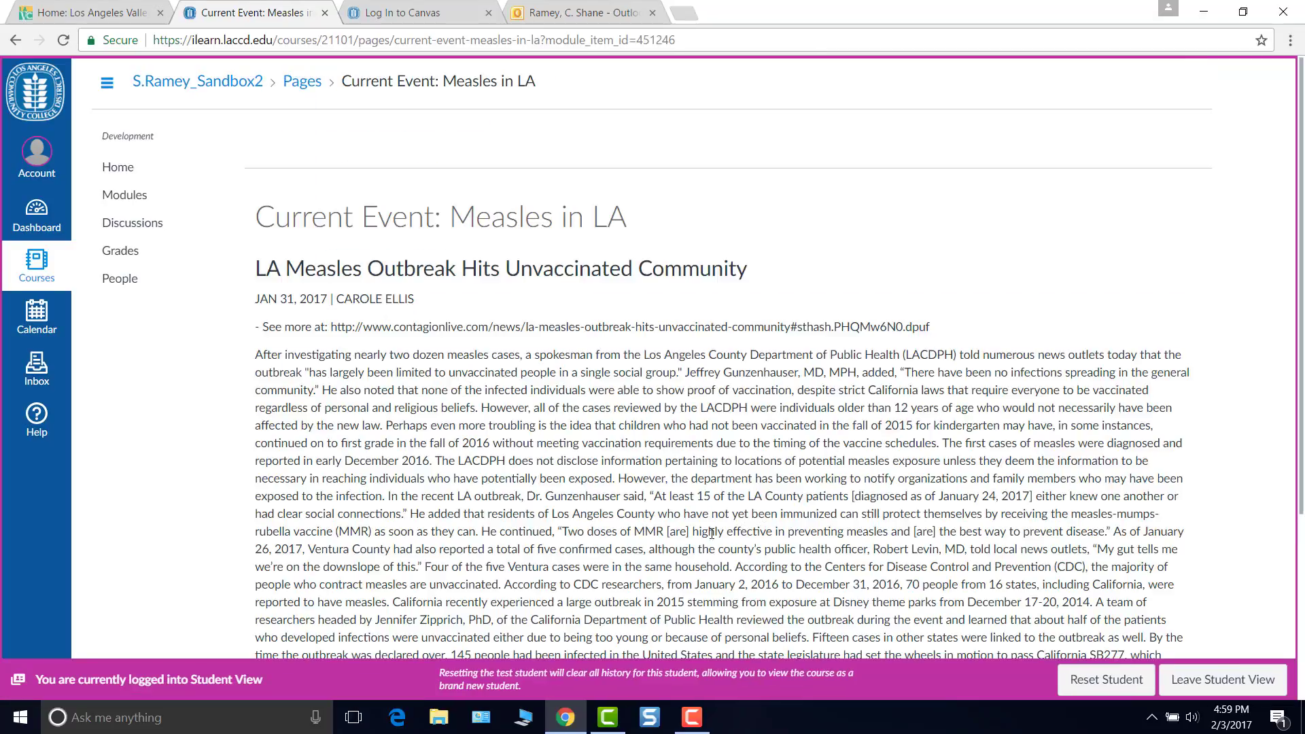
scroll(589, 516, "down", 4)
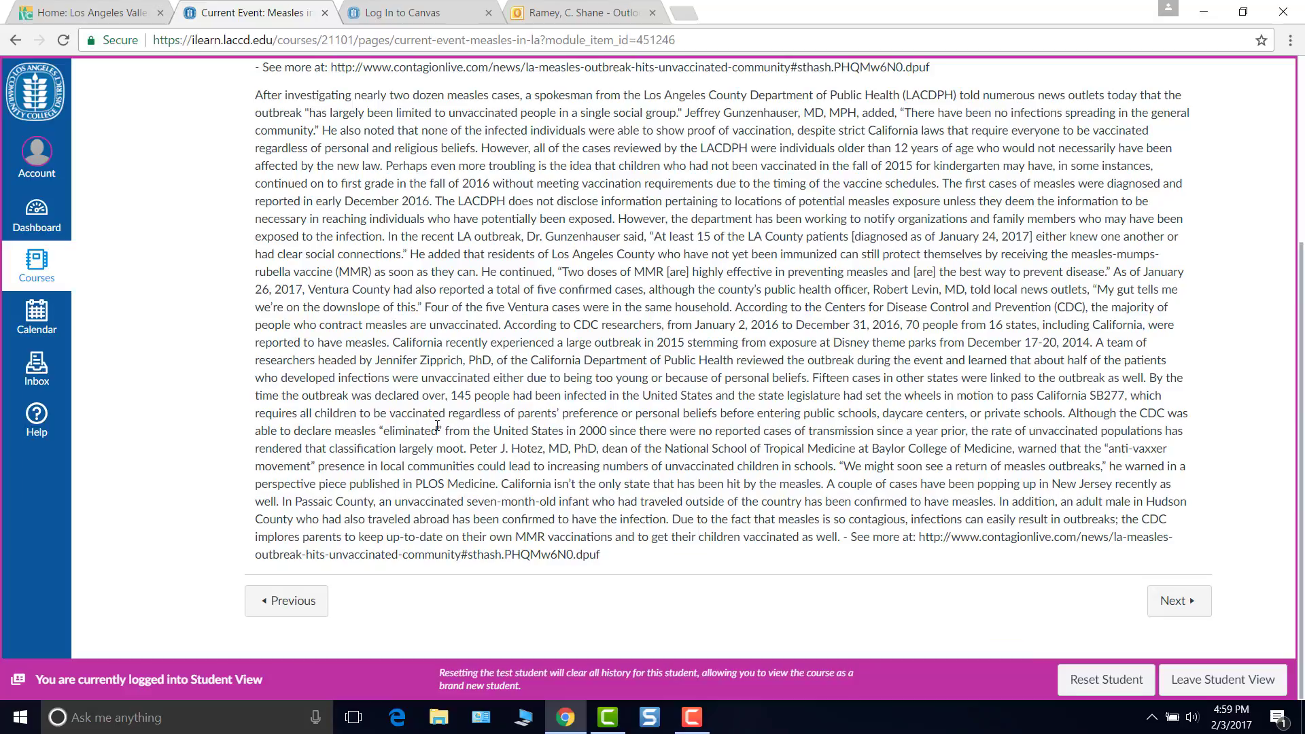
scroll(488, 390, "up", 3)
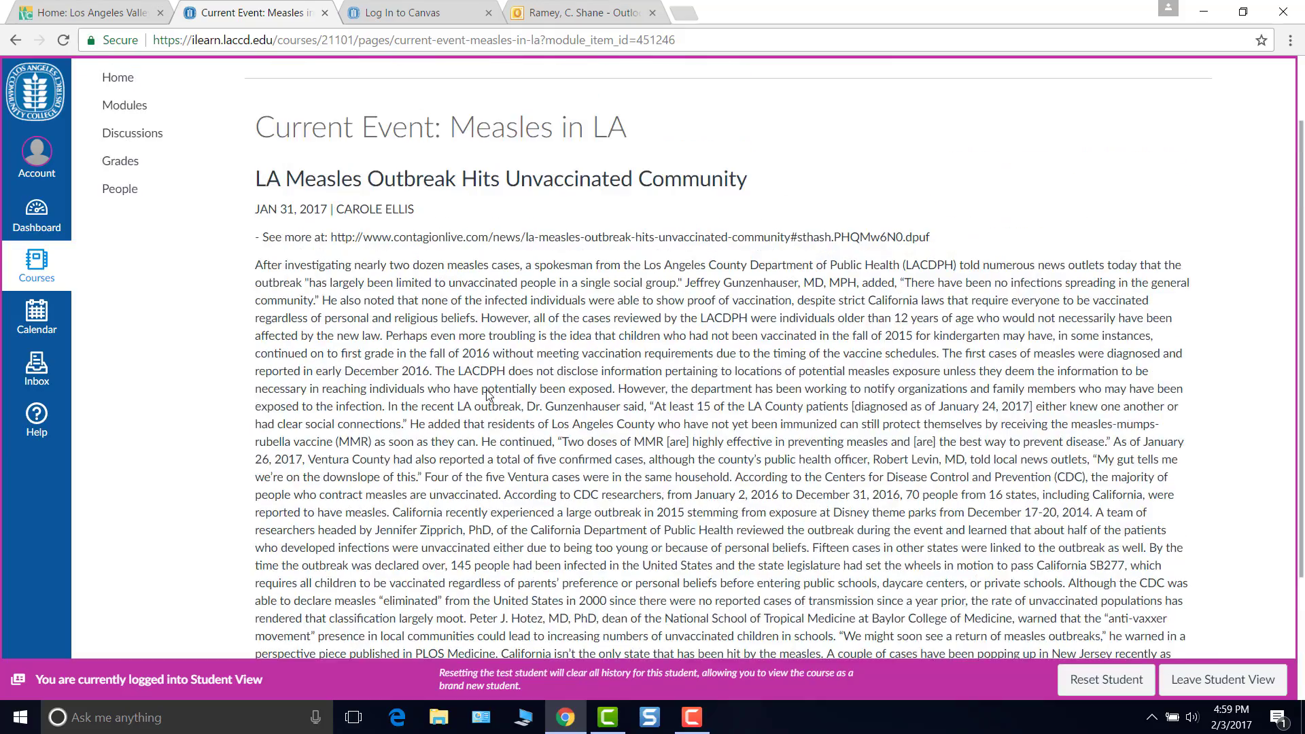
scroll(487, 394, "down", 1)
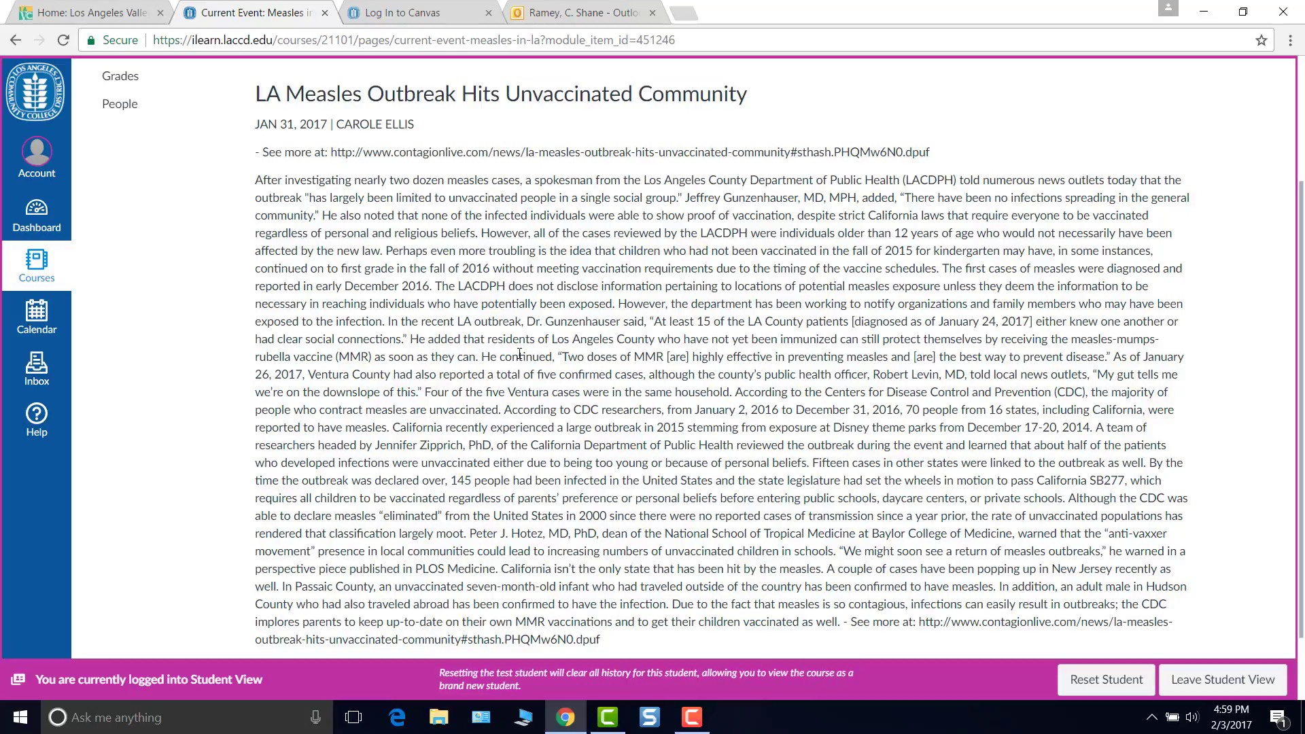
scroll(521, 388, "up", 3)
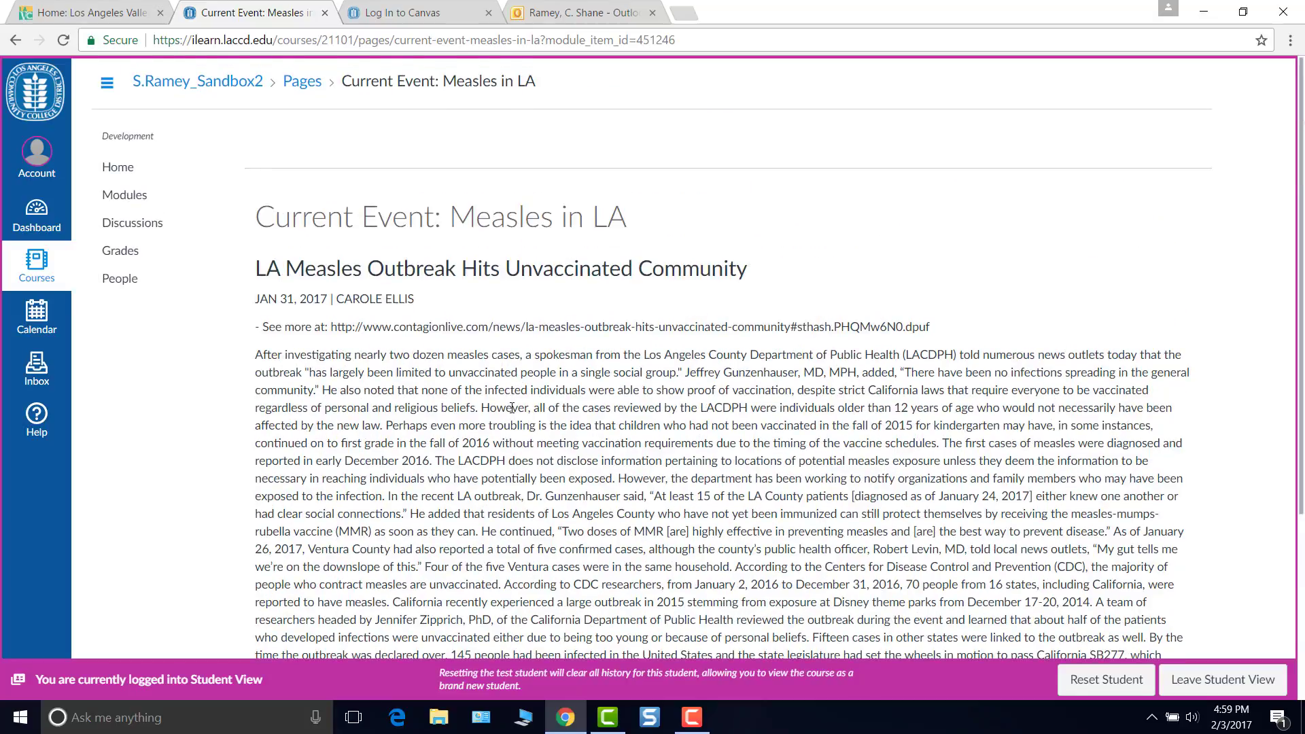
Return to Modules, open Lecture Slides, Chapter 1, and scroll through its slide outline.
left_click(132, 202)
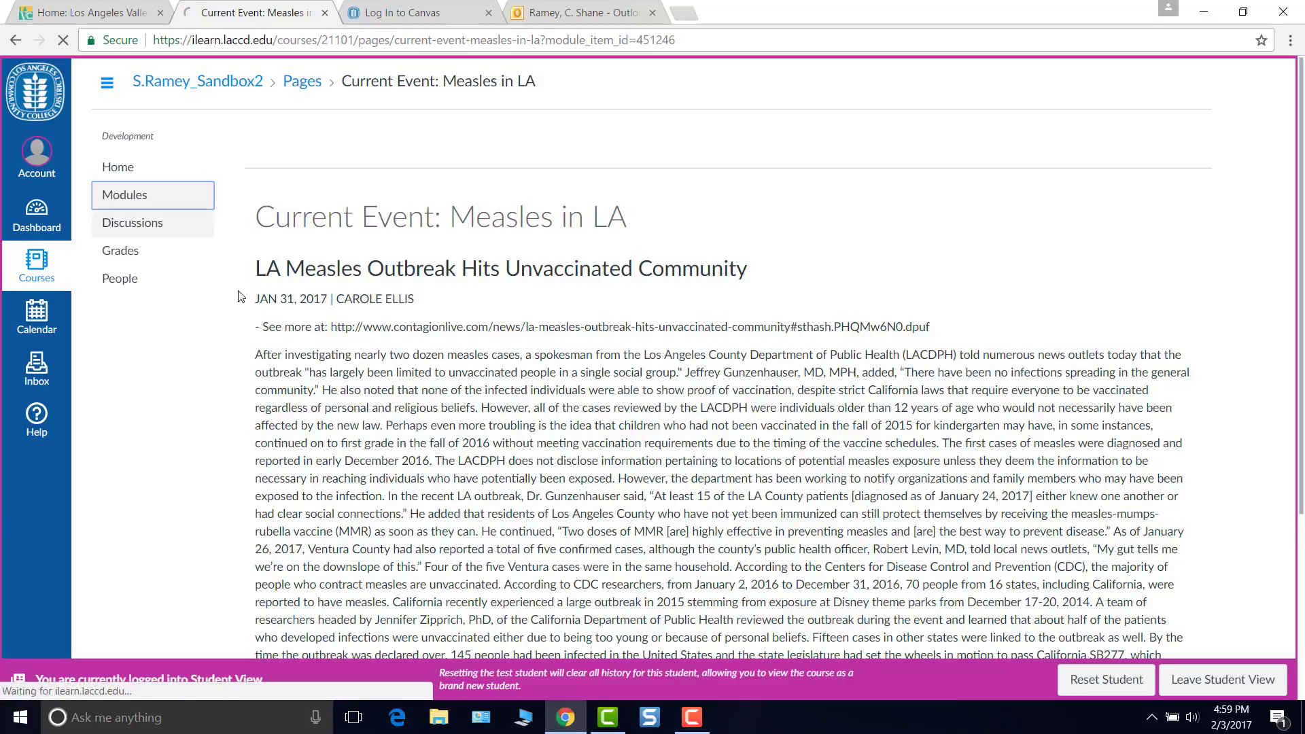
scroll(599, 367, "down", 8)
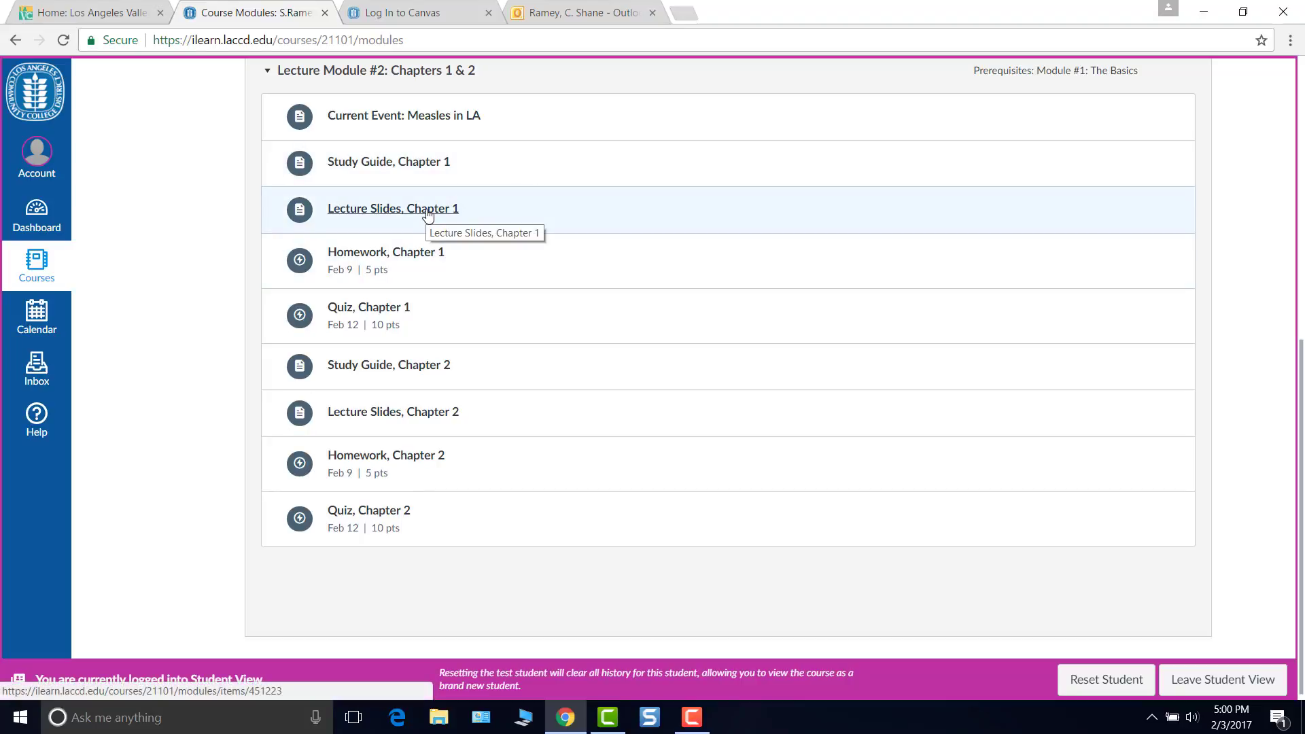
left_click(427, 211)
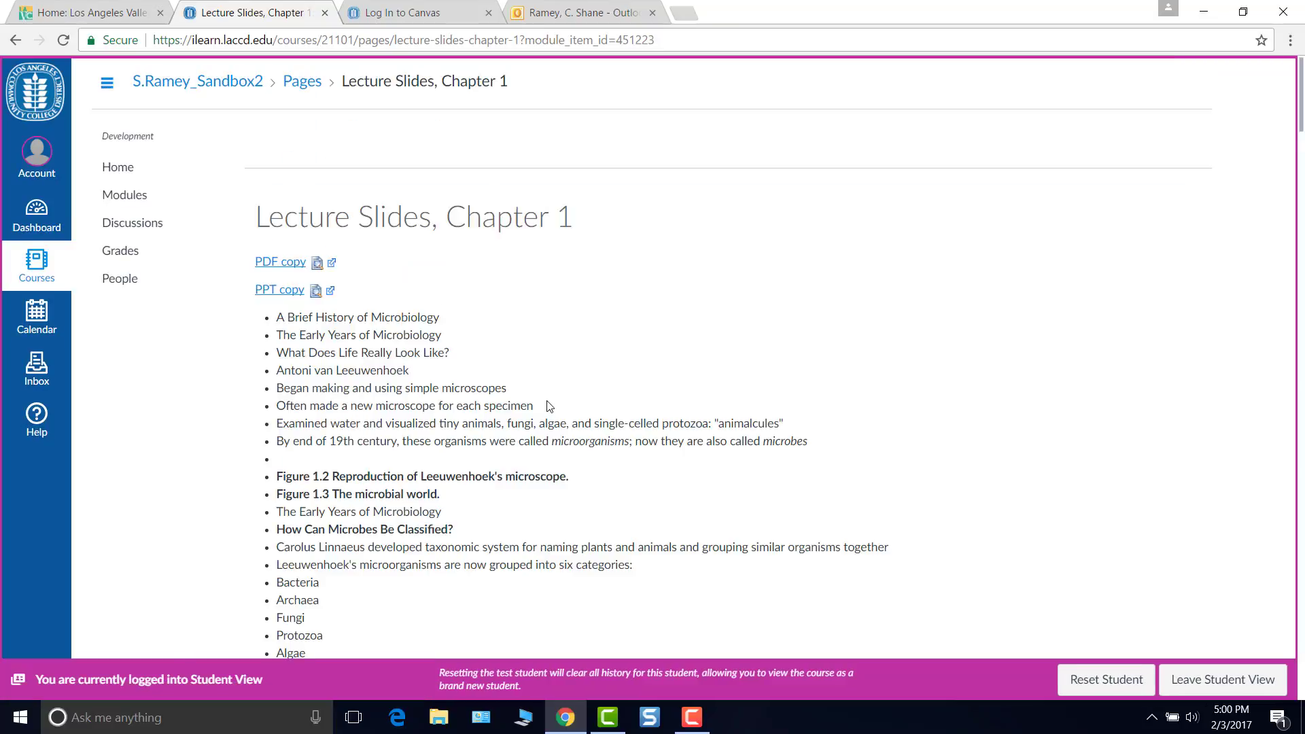
scroll(485, 460, "down", 13)
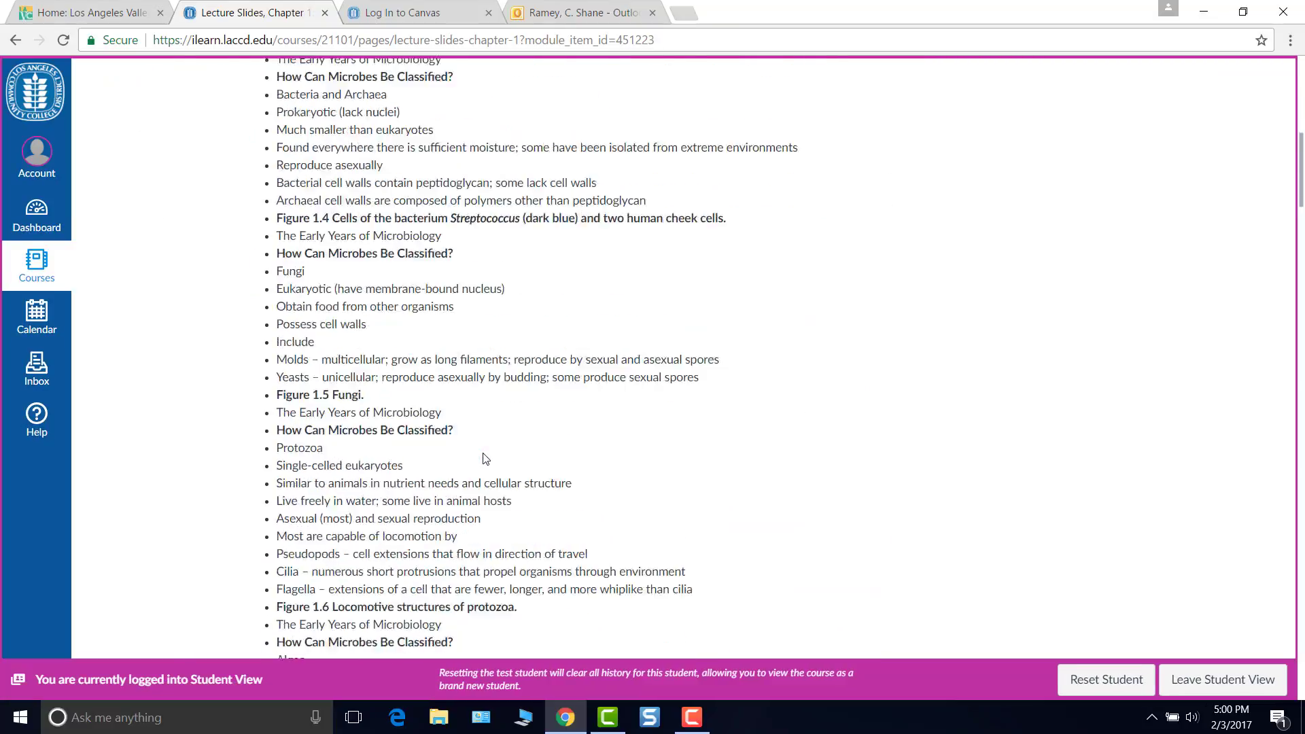
scroll(484, 453, "down", 15)
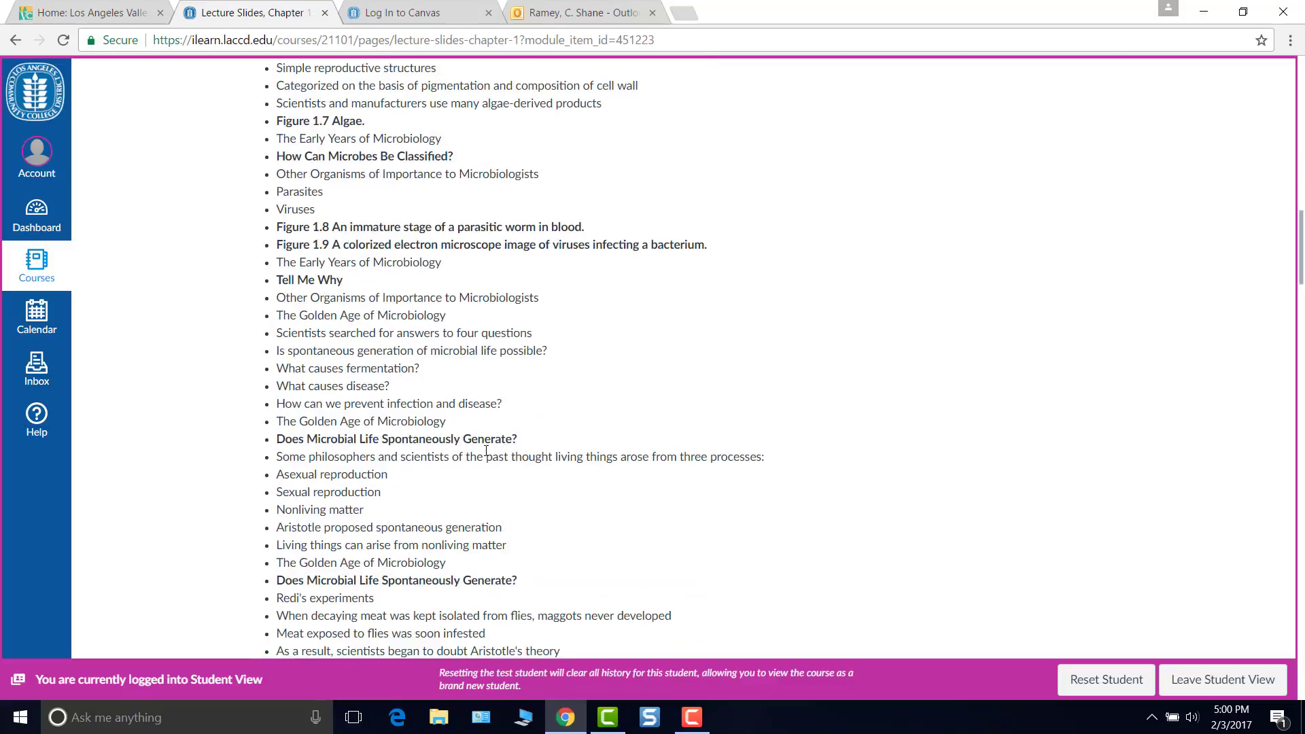
scroll(486, 452, "down", 11)
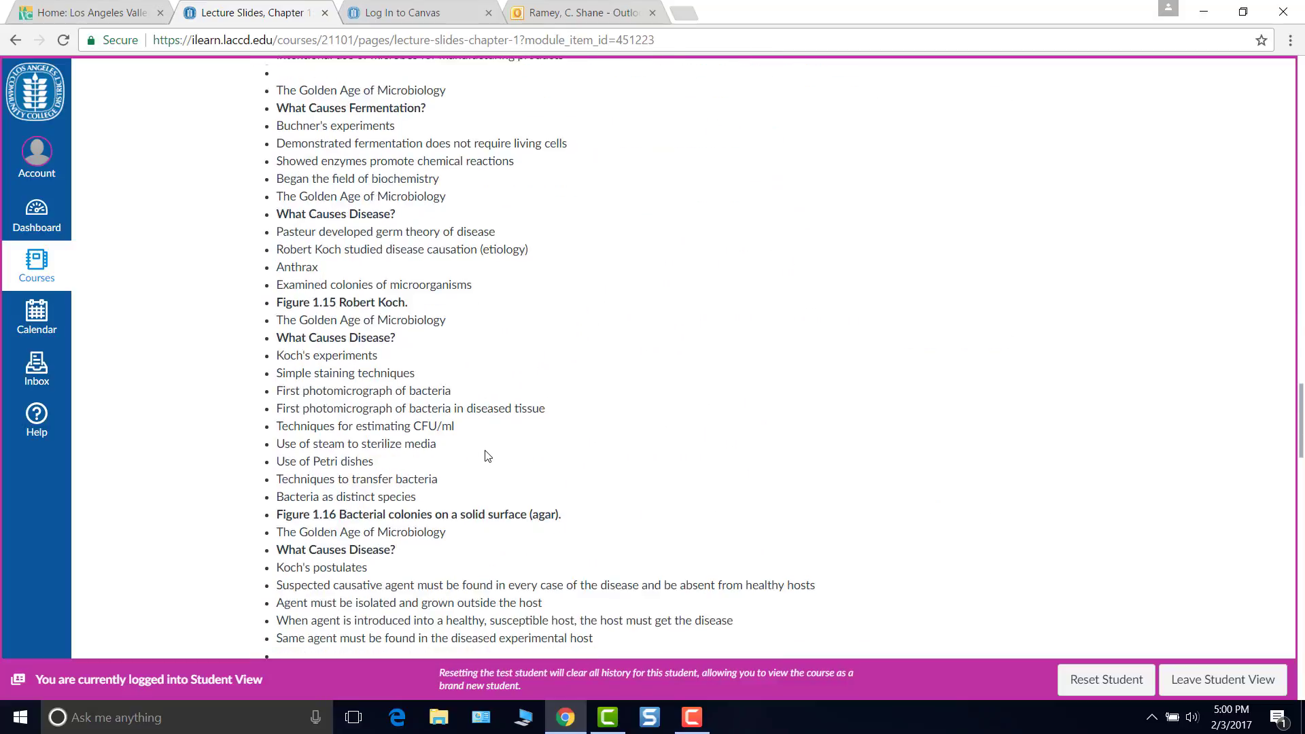
scroll(486, 455, "down", 4)
scroll(485, 456, "up", 17)
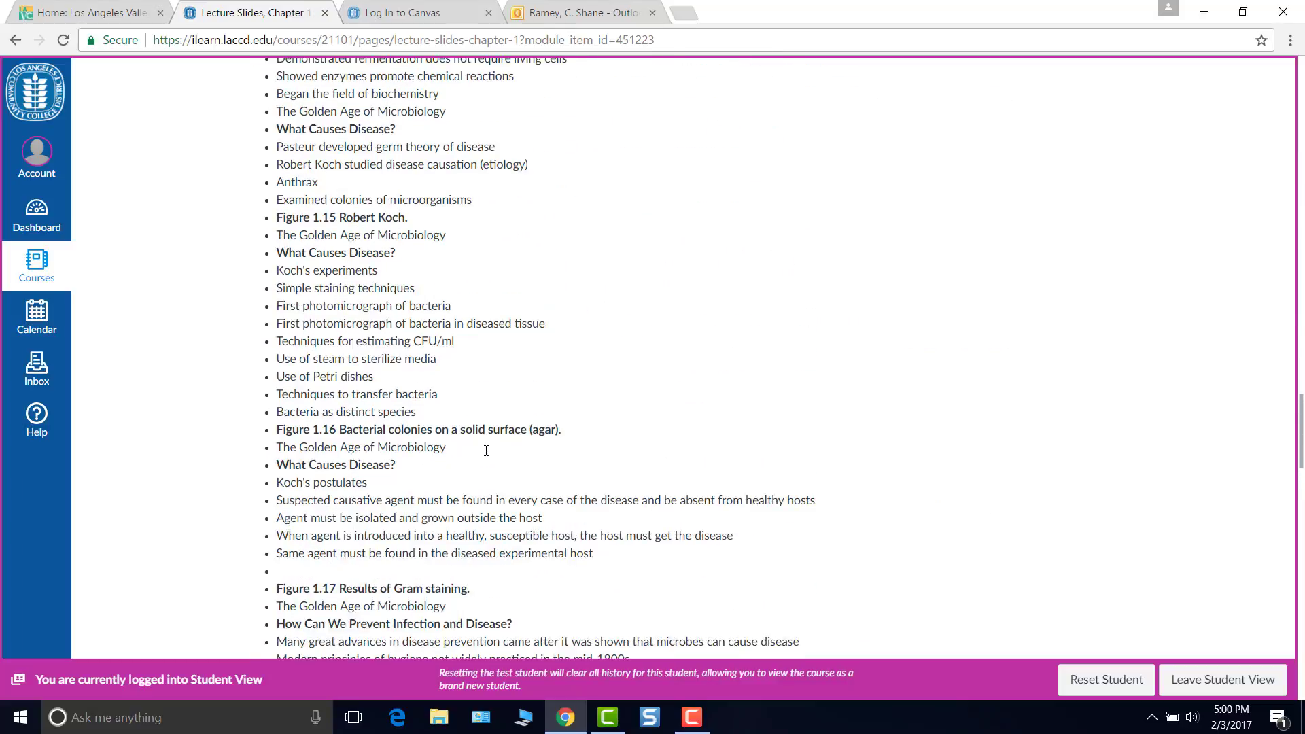
scroll(486, 456, "up", 20)
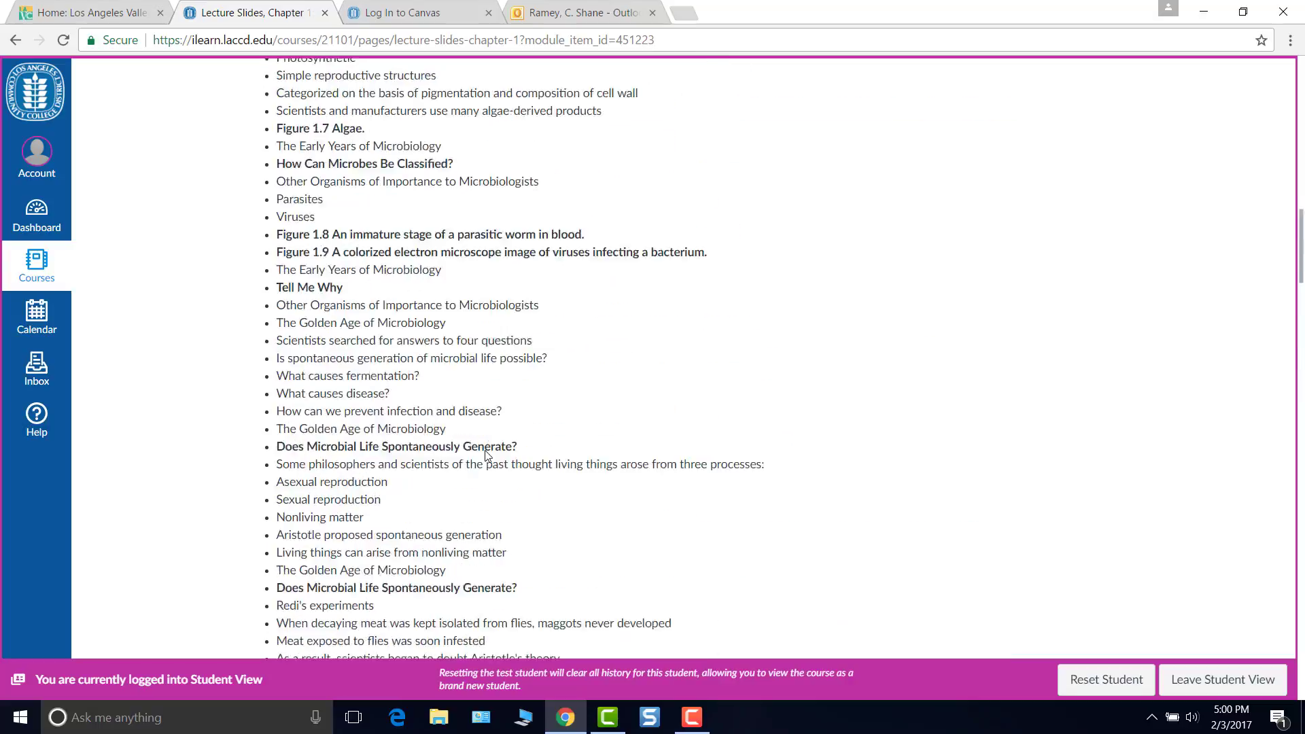
scroll(491, 451, "up", 5)
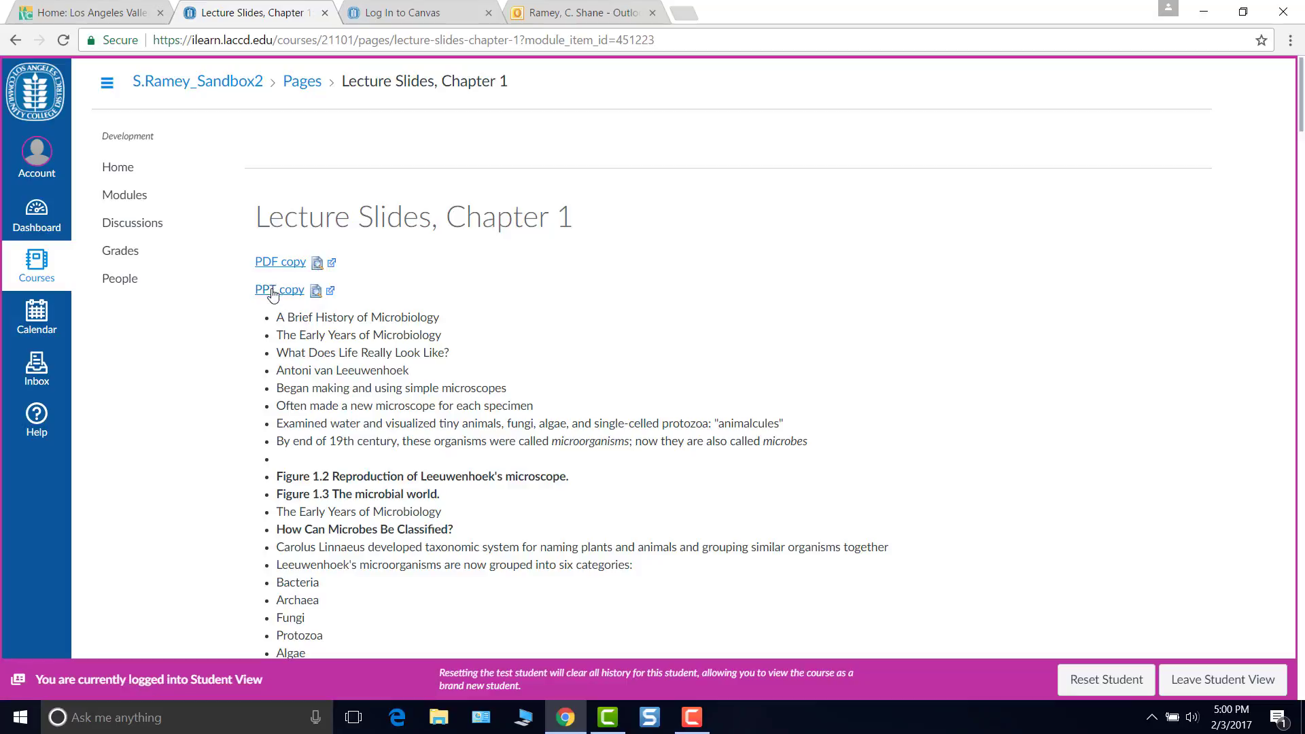
left_click(318, 264)
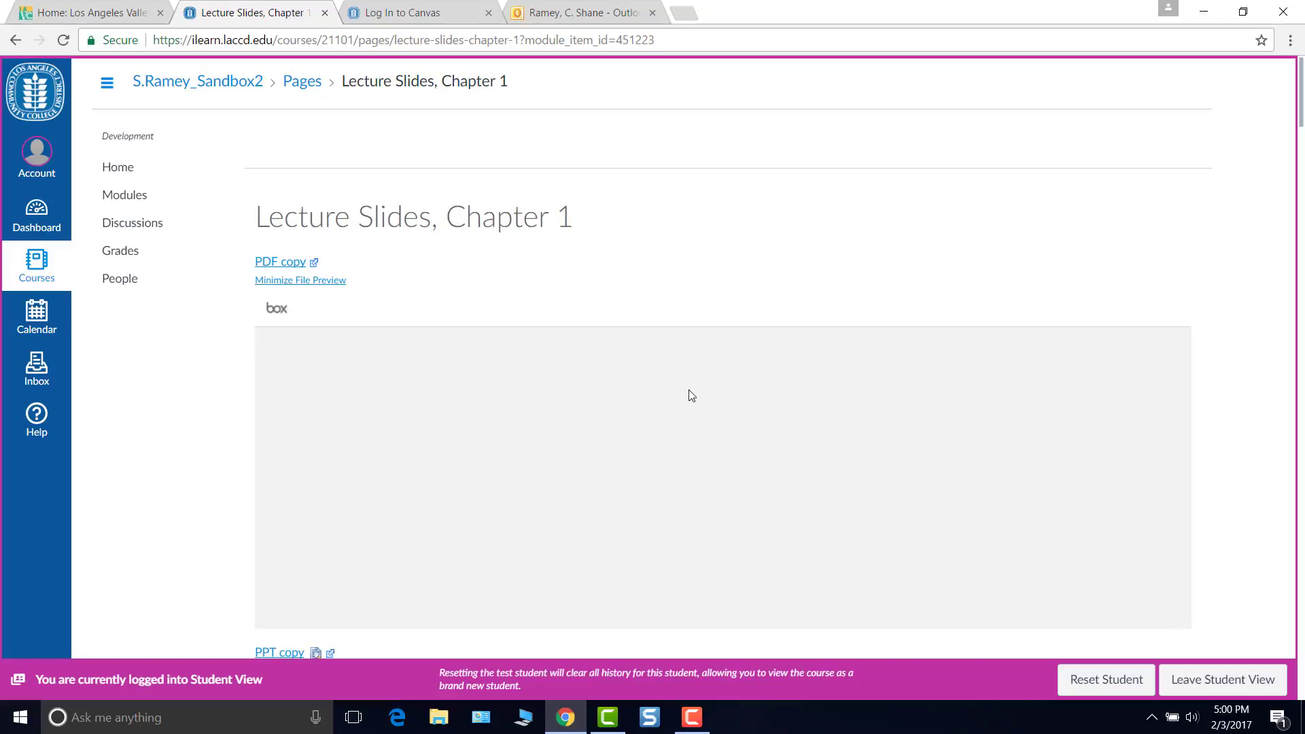
scroll(690, 394, "down", 5)
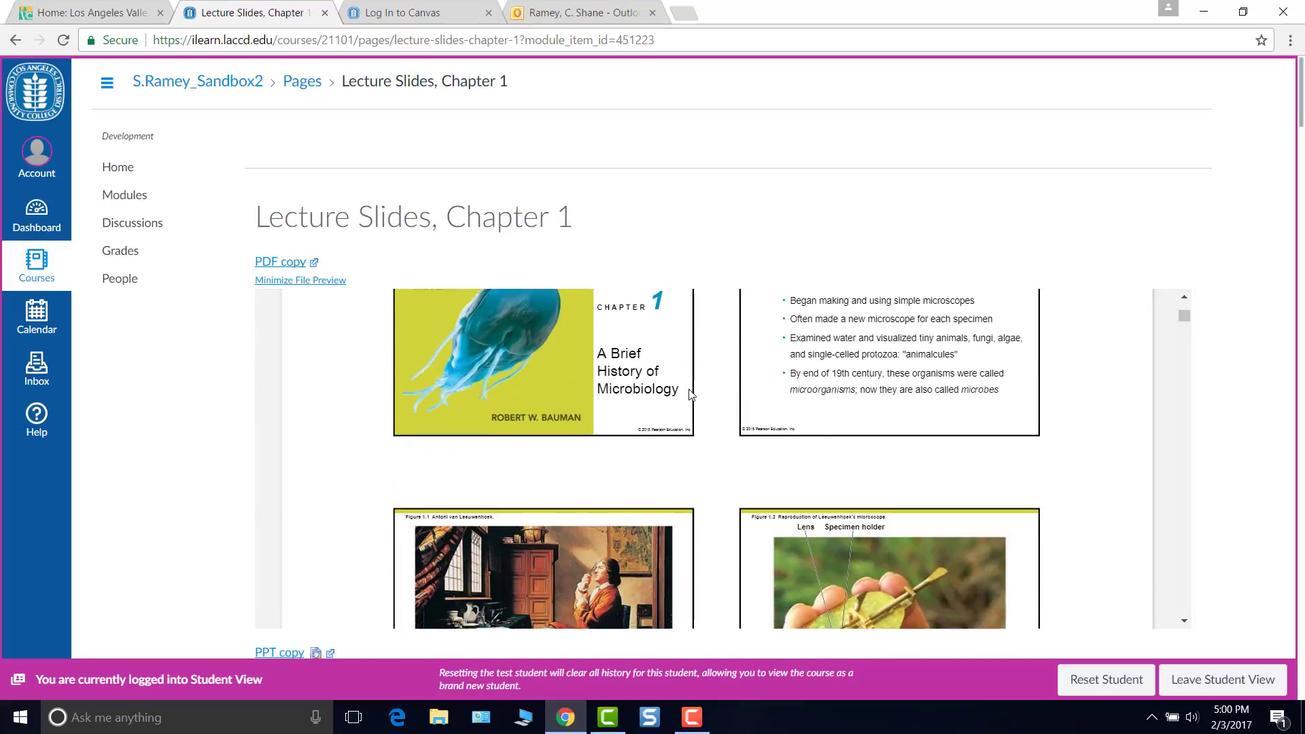
scroll(870, 447, "down", 3)
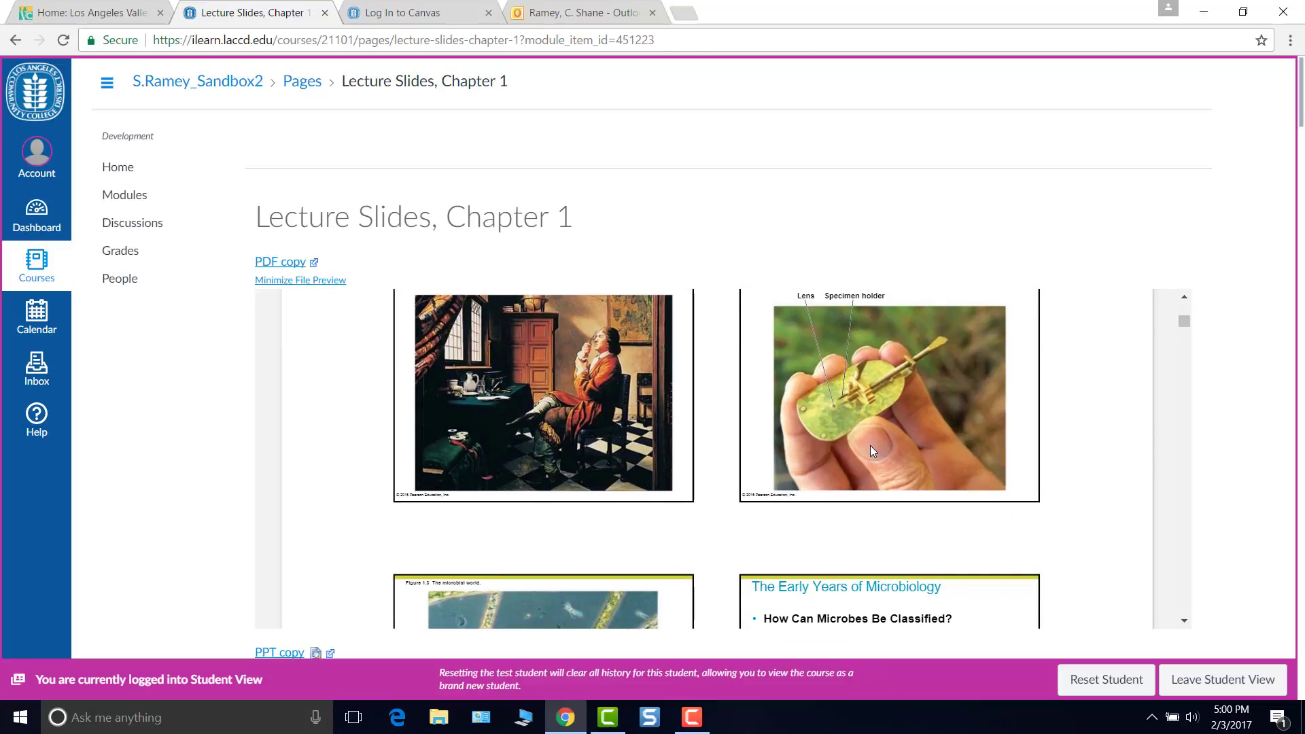
scroll(870, 446, "down", 5)
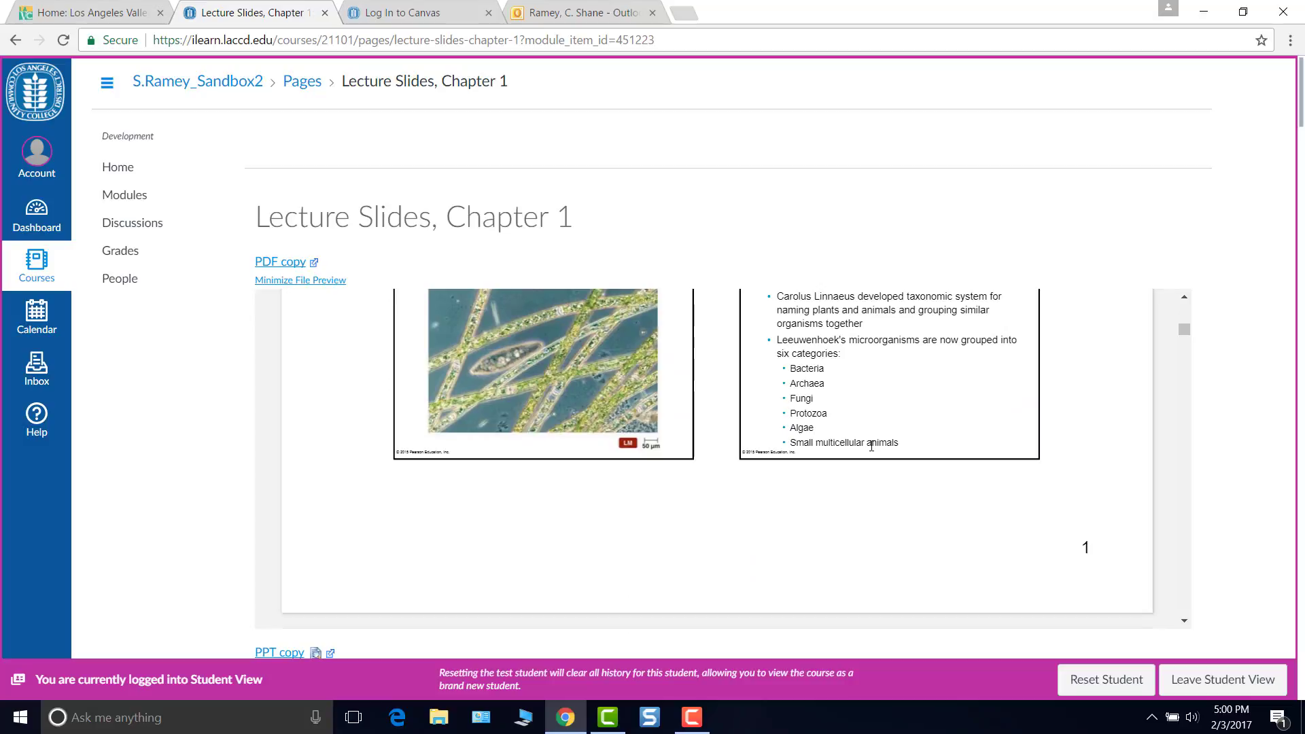
scroll(872, 446, "up", 10)
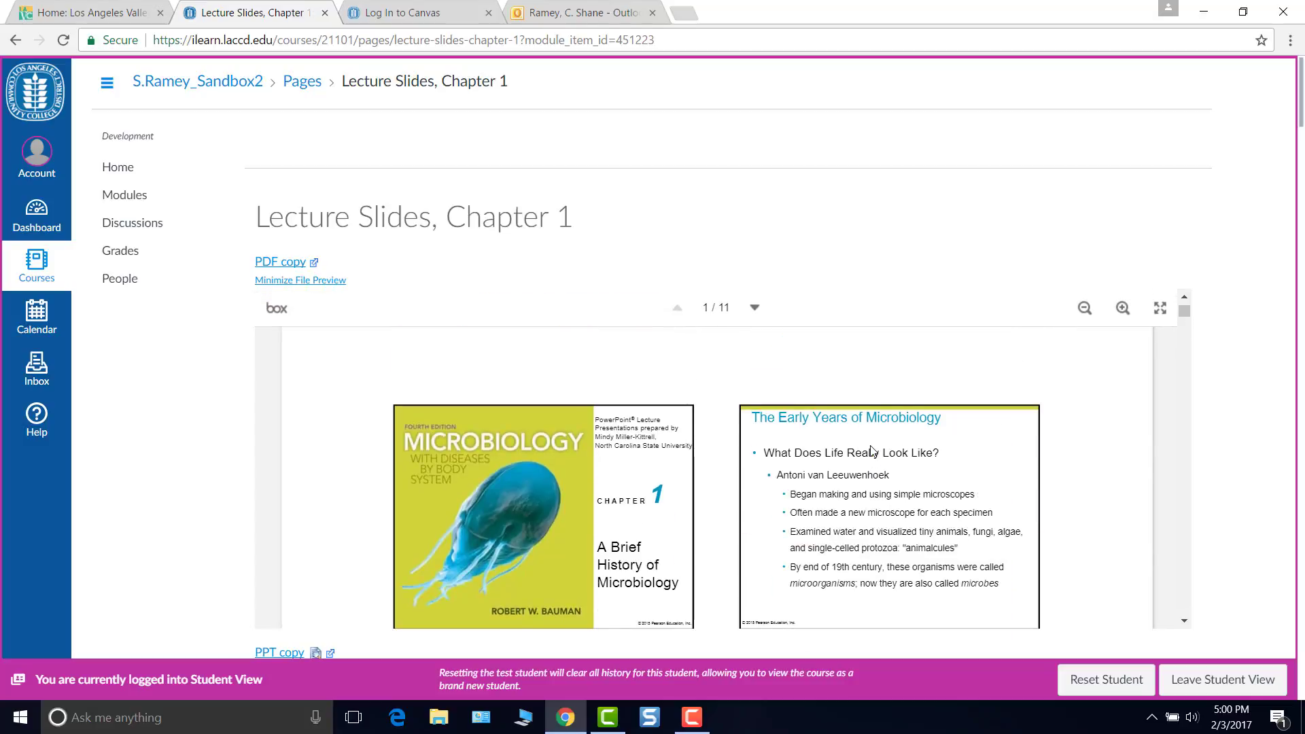
scroll(872, 450, "down", 10)
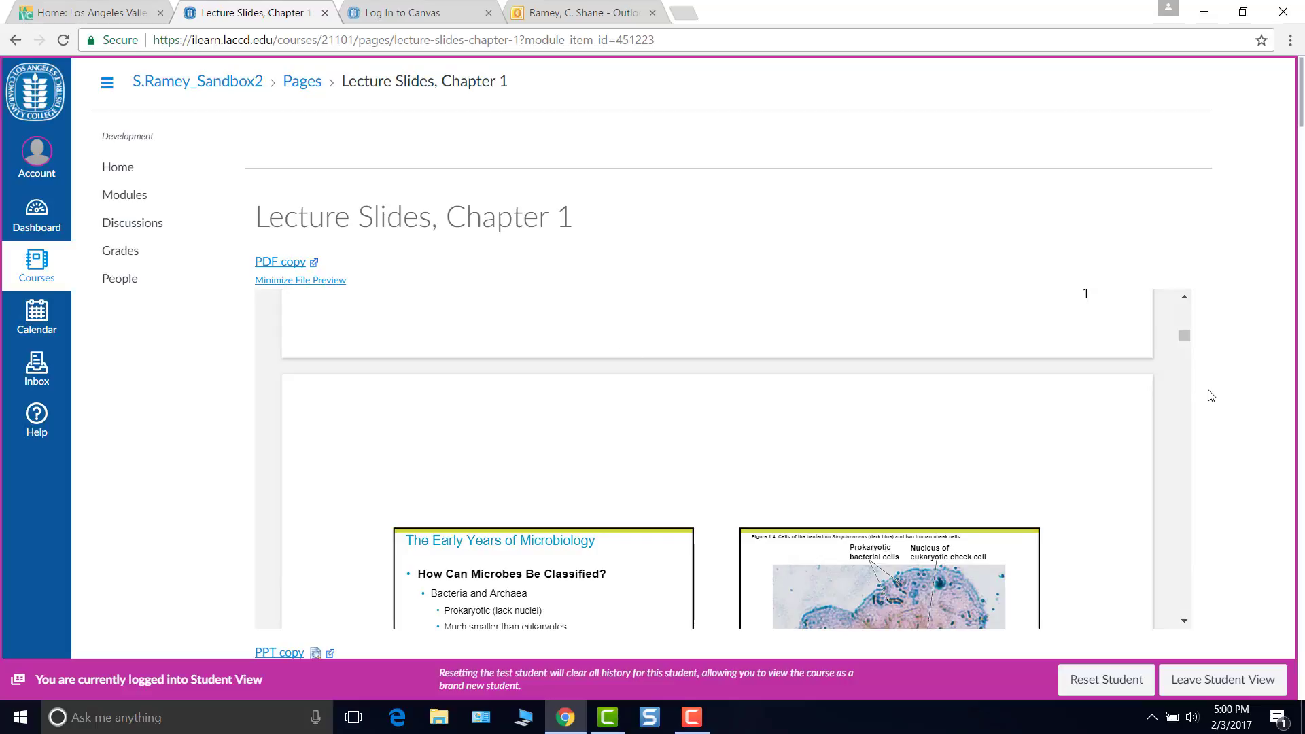
scroll(1235, 393, "down", 5)
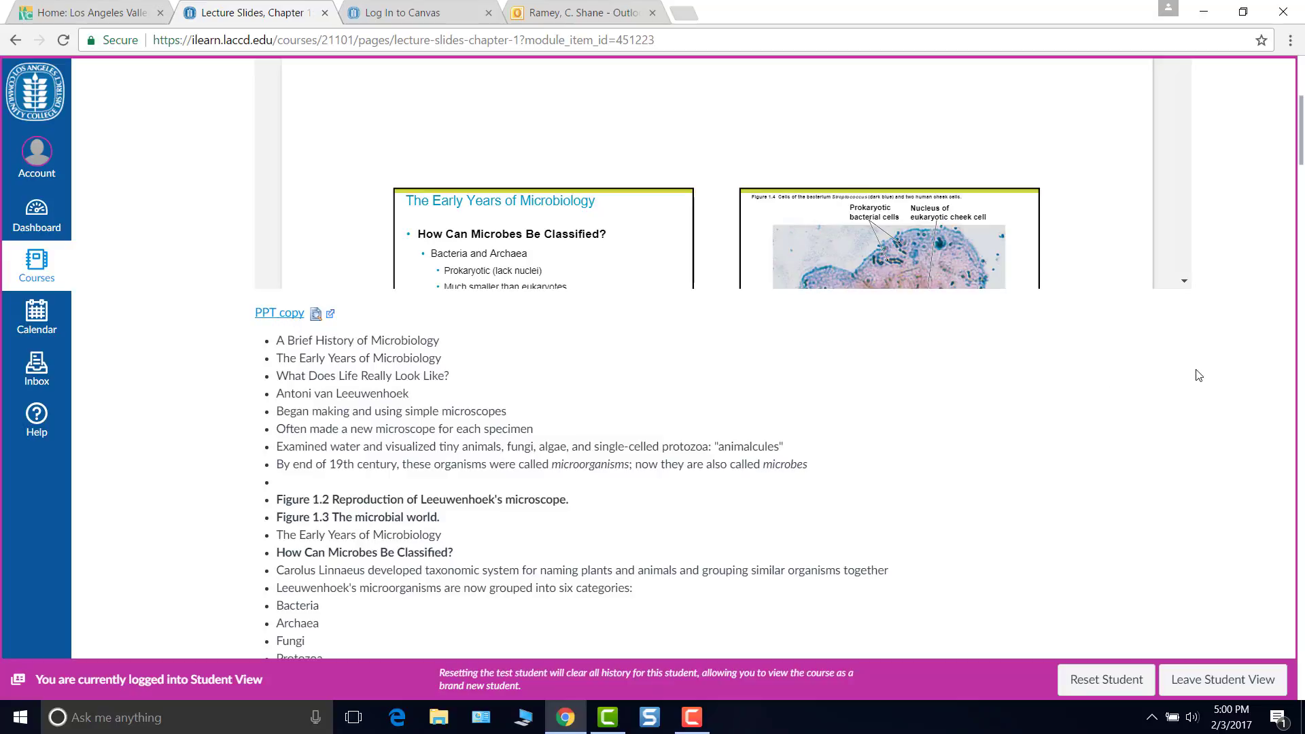
scroll(1136, 390, "down", 20)
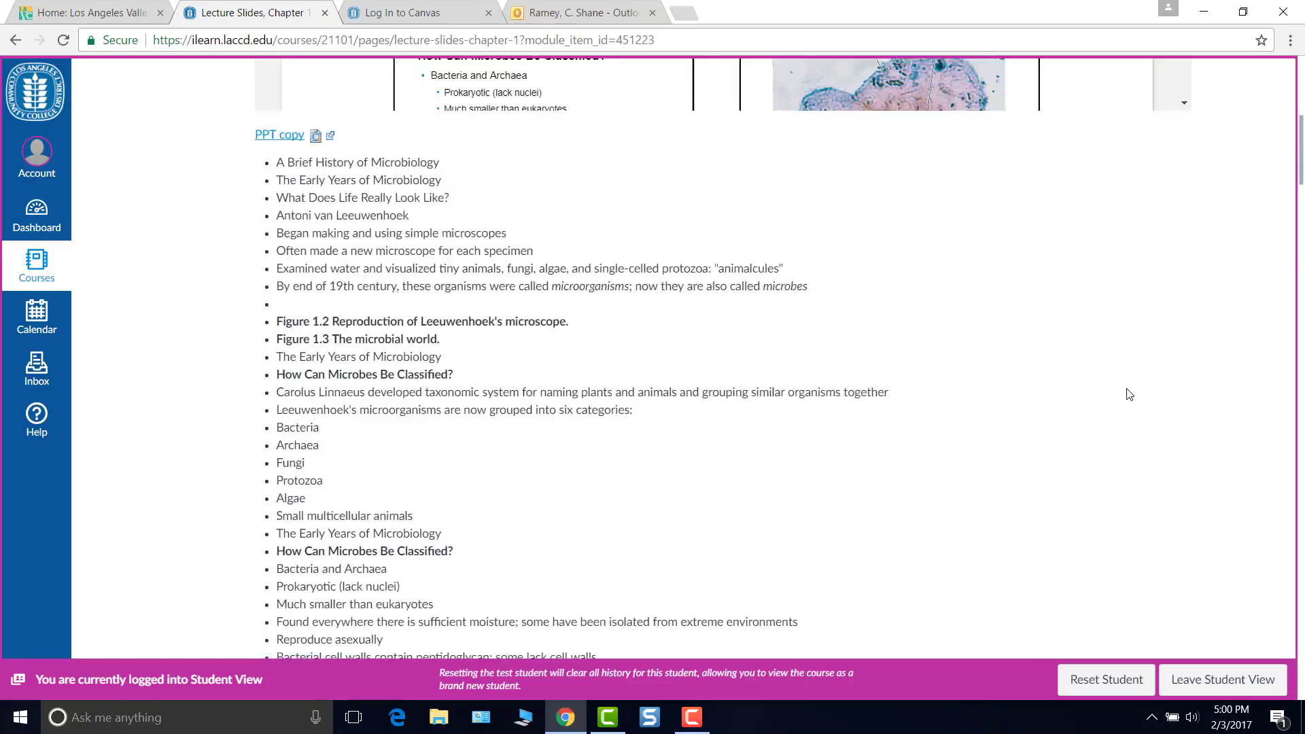
scroll(1129, 394, "down", 20)
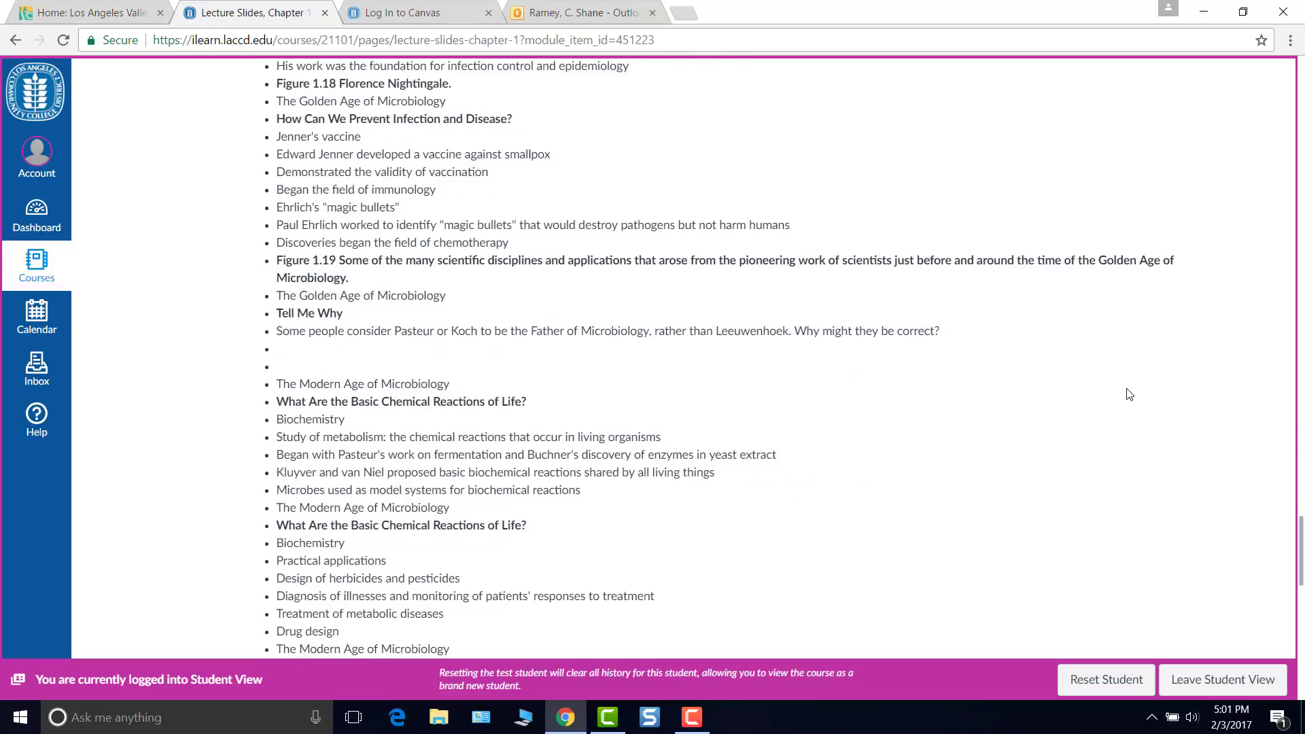
scroll(1129, 395, "up", 18)
scroll(1129, 395, "up", 20)
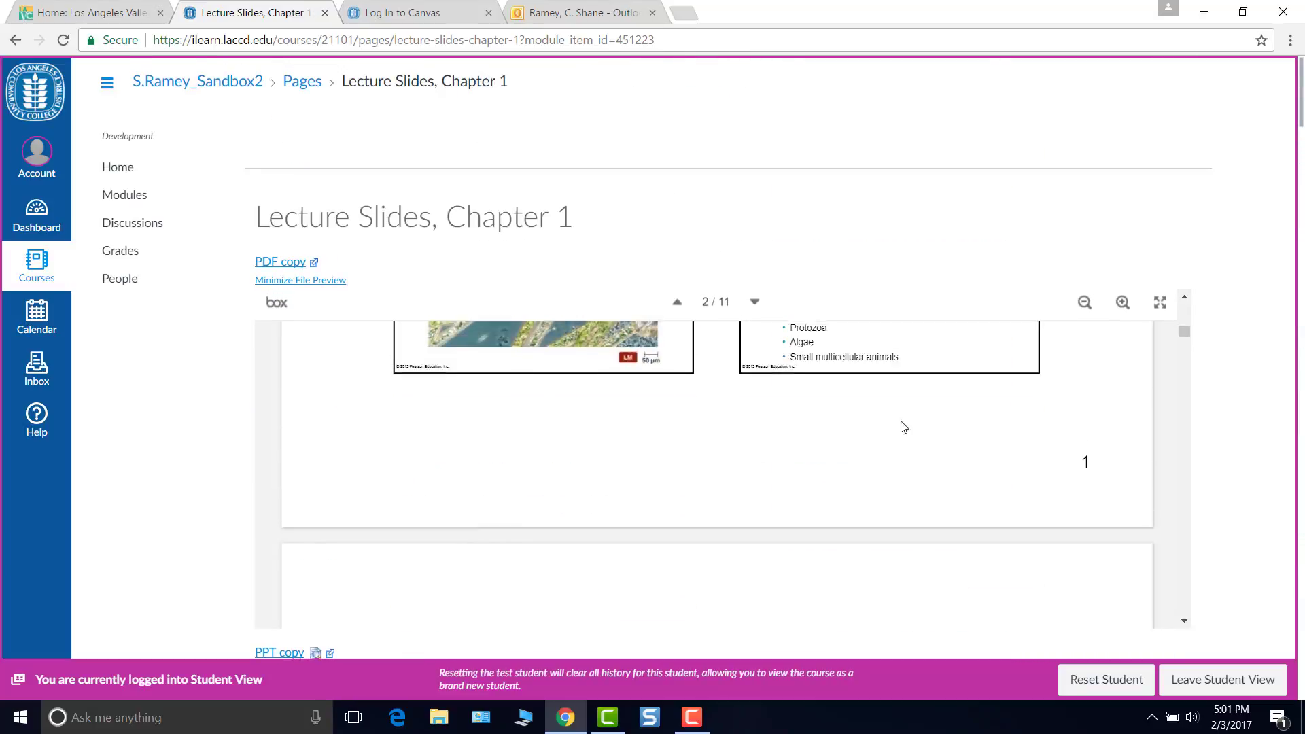
From the Modules list, open Homework, Chapter 1 under Lecture Module #2.
left_click(135, 203)
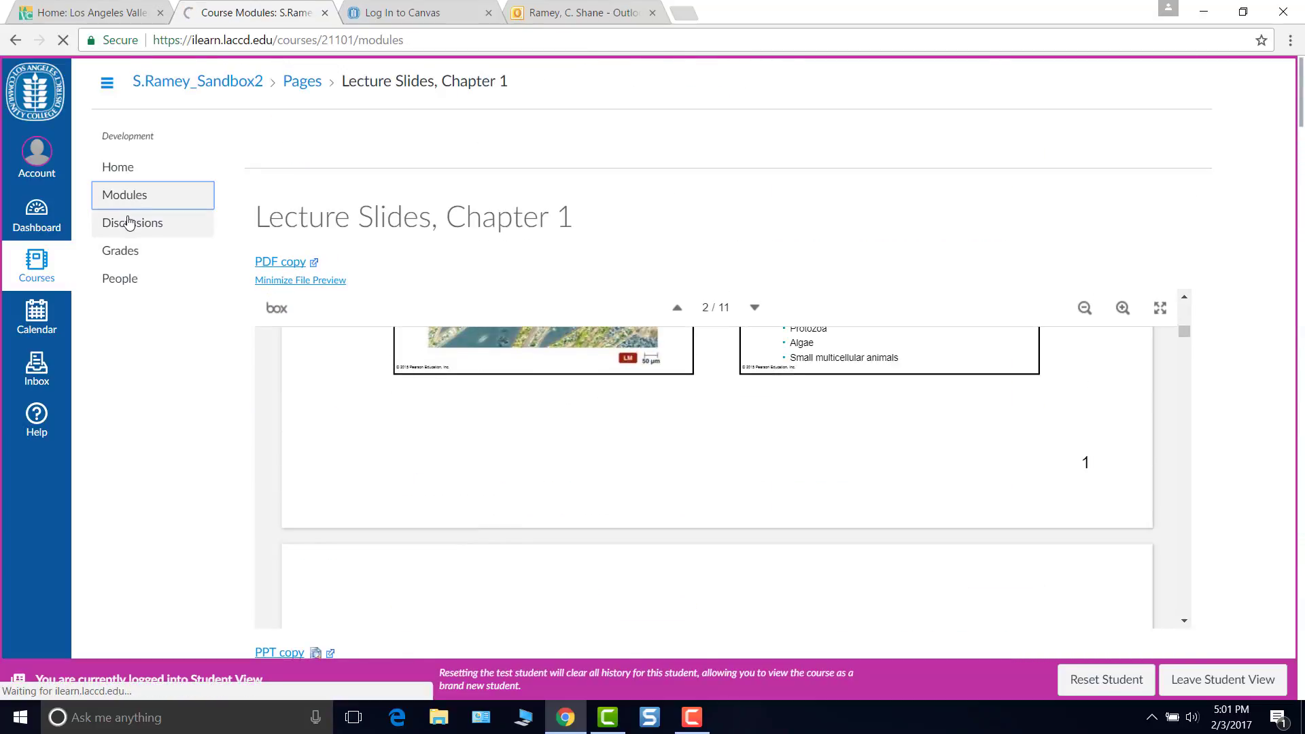
scroll(683, 397, "down", 7)
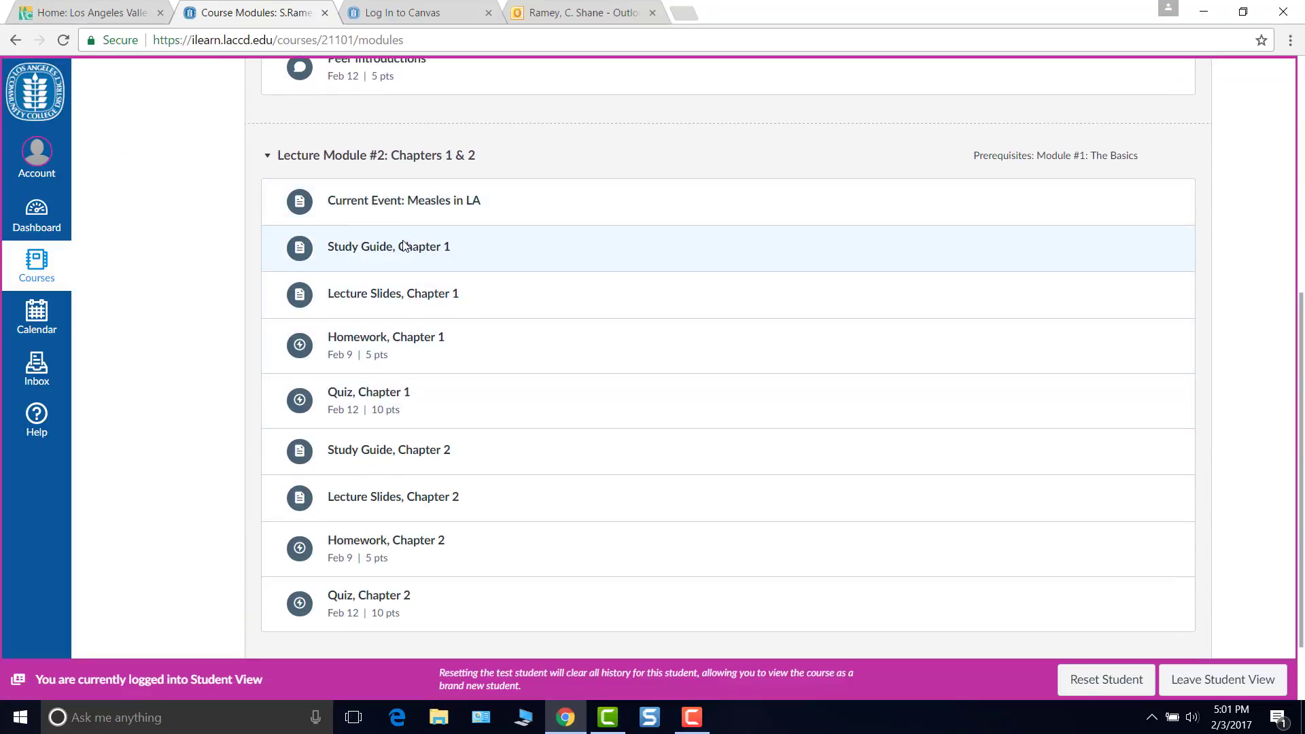
left_click(411, 340)
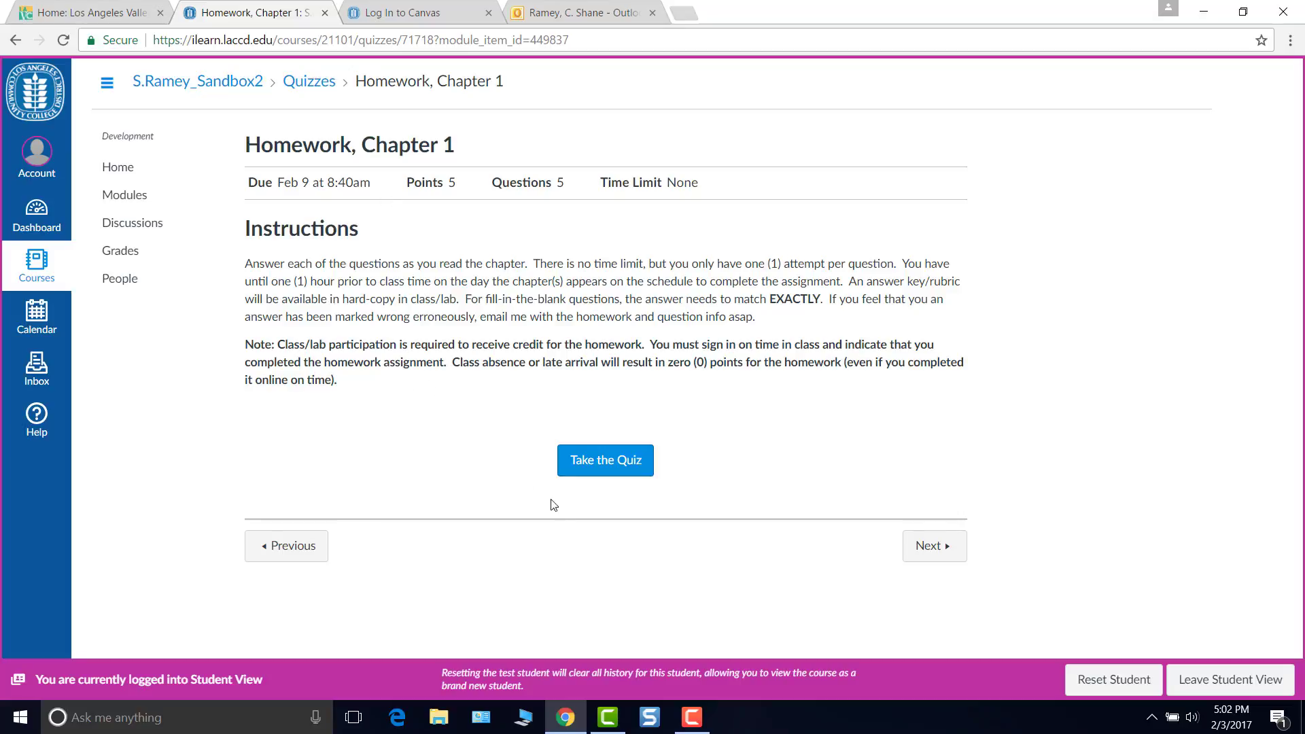
Start the Homework, Chapter 1 quiz, look over all five questions, and submit it unanswered.
left_click(599, 467)
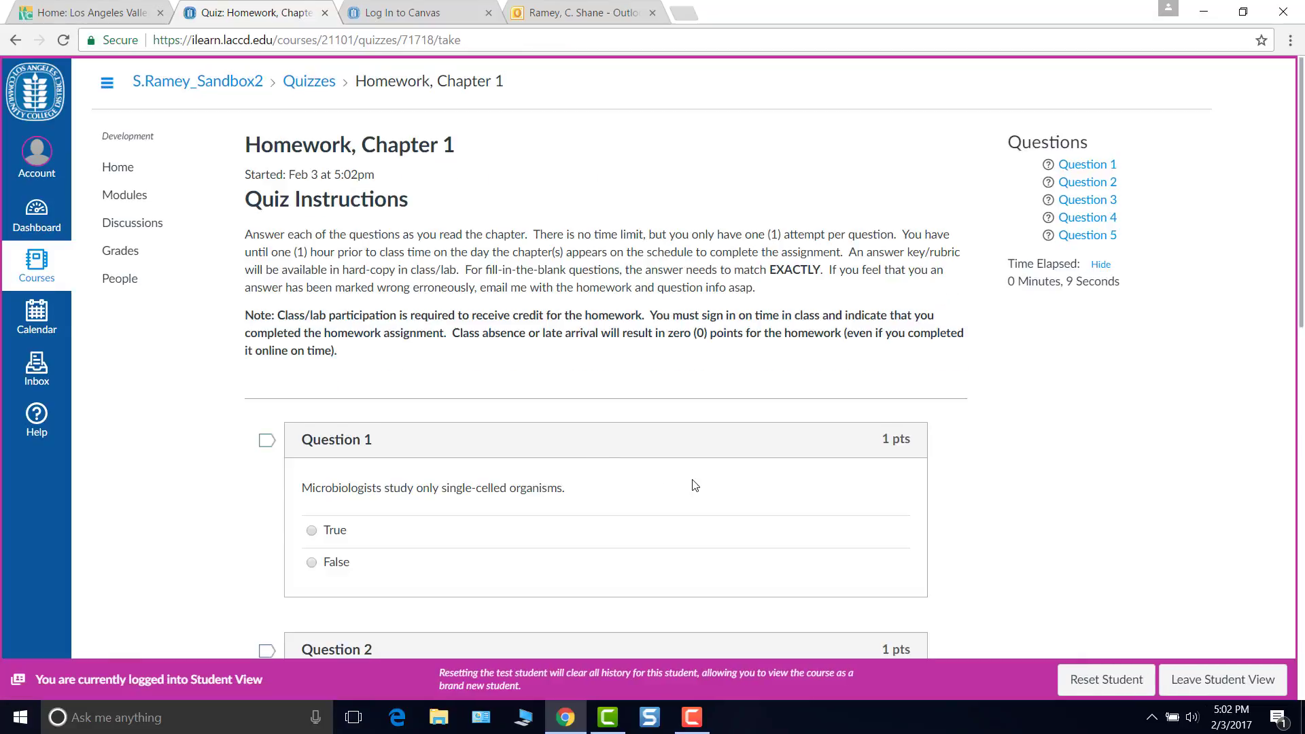
scroll(651, 503, "down", 3)
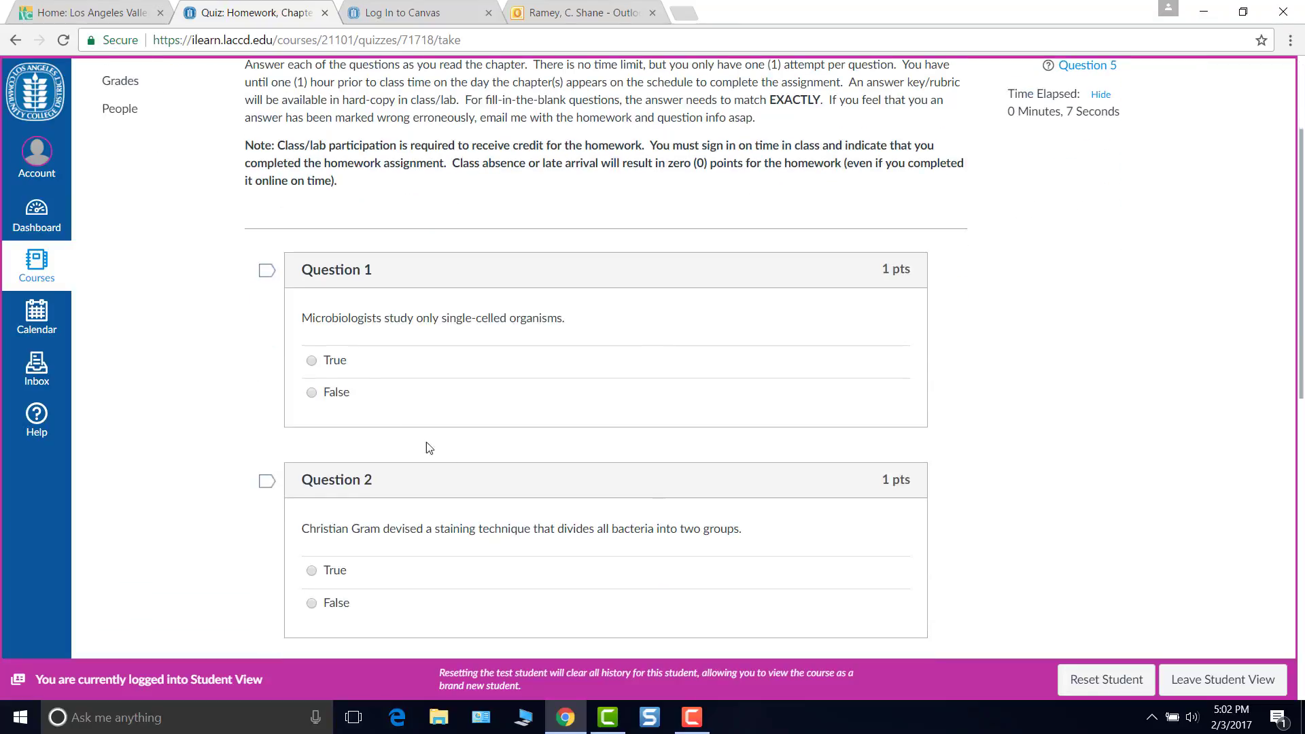
scroll(635, 429, "down", 3)
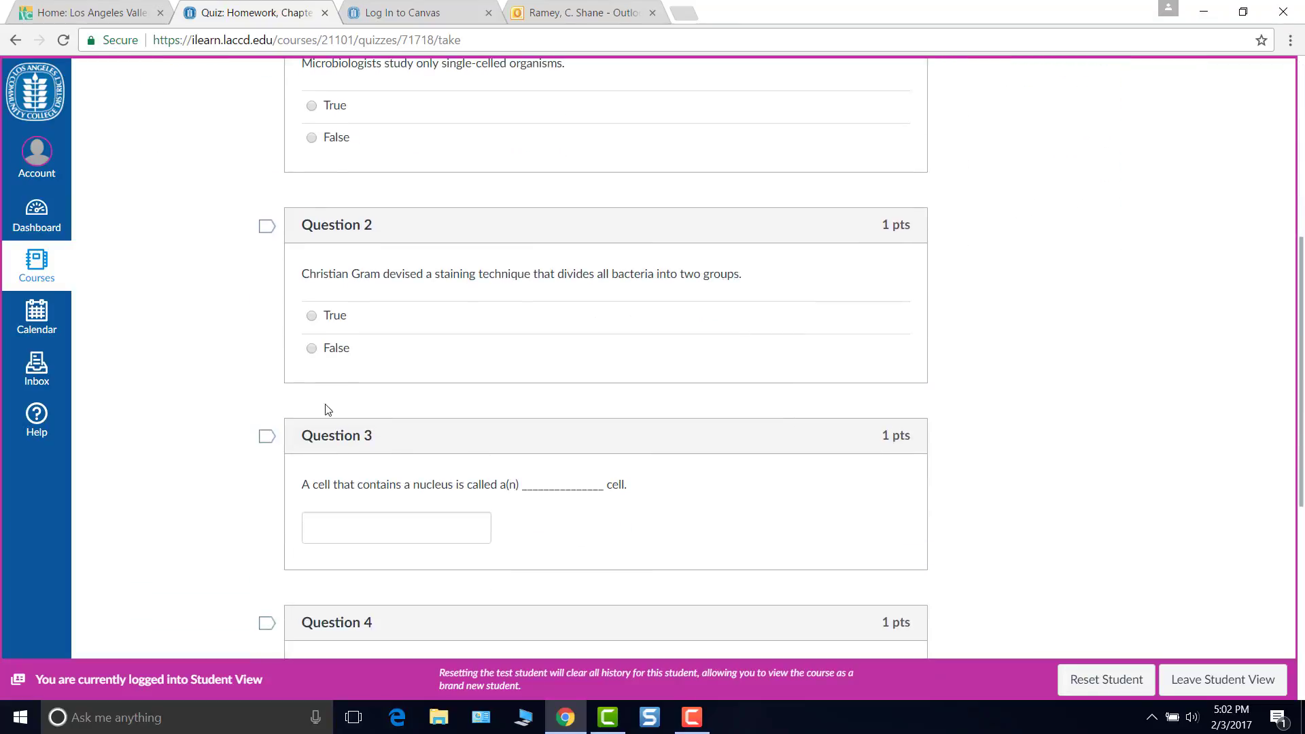
scroll(637, 446, "down", 3)
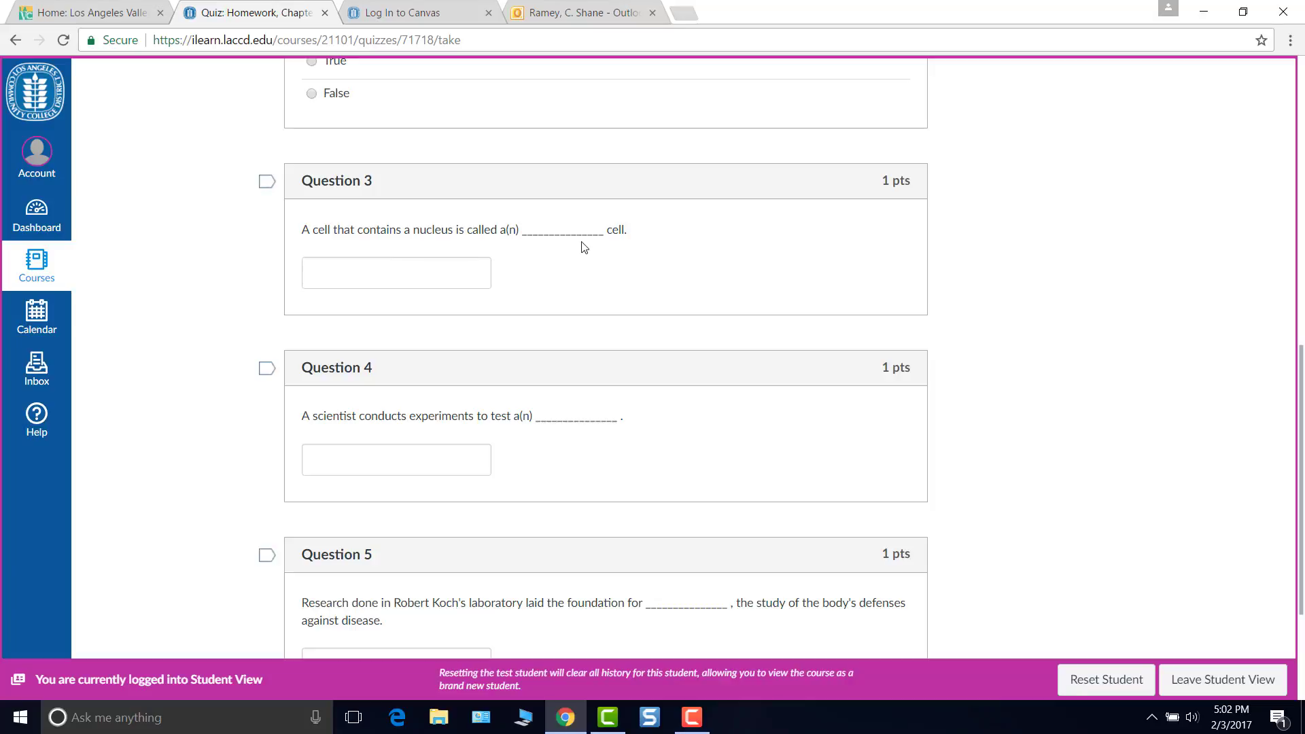
scroll(586, 258, "down", 3)
scroll(588, 261, "up", 6)
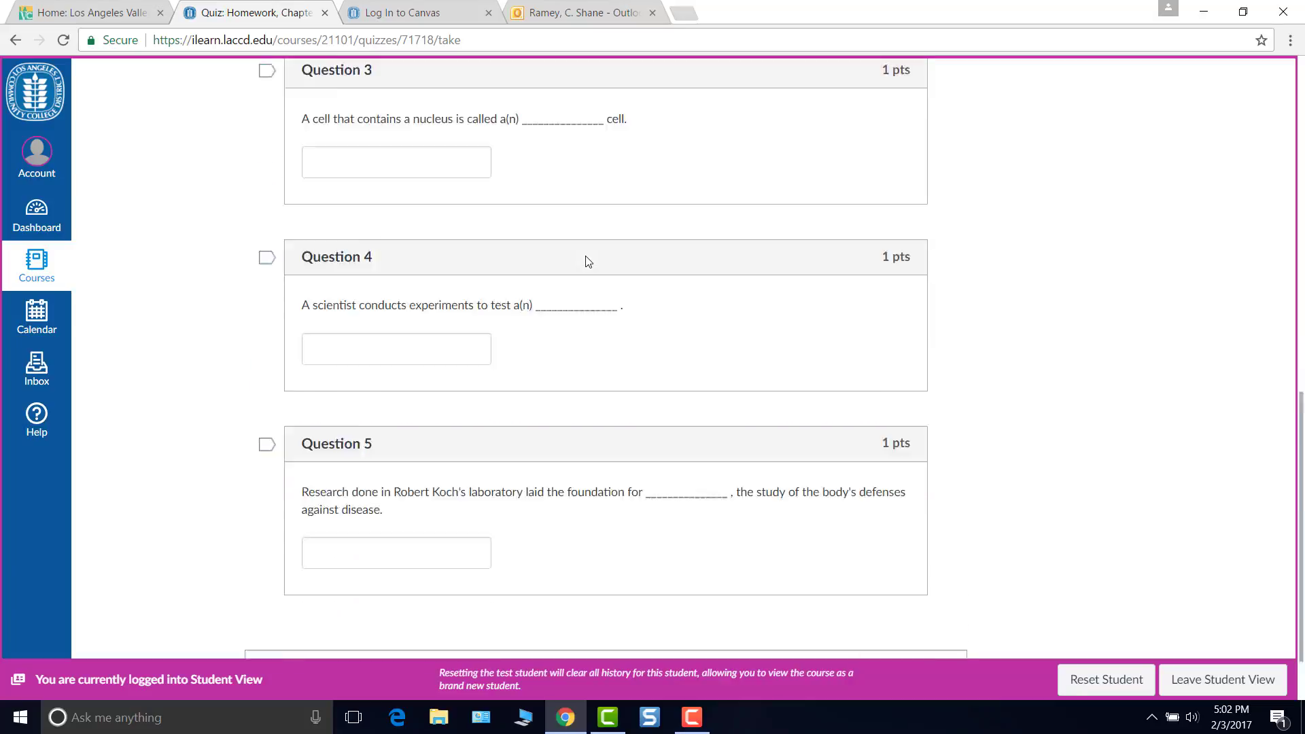
scroll(588, 261, "down", 4)
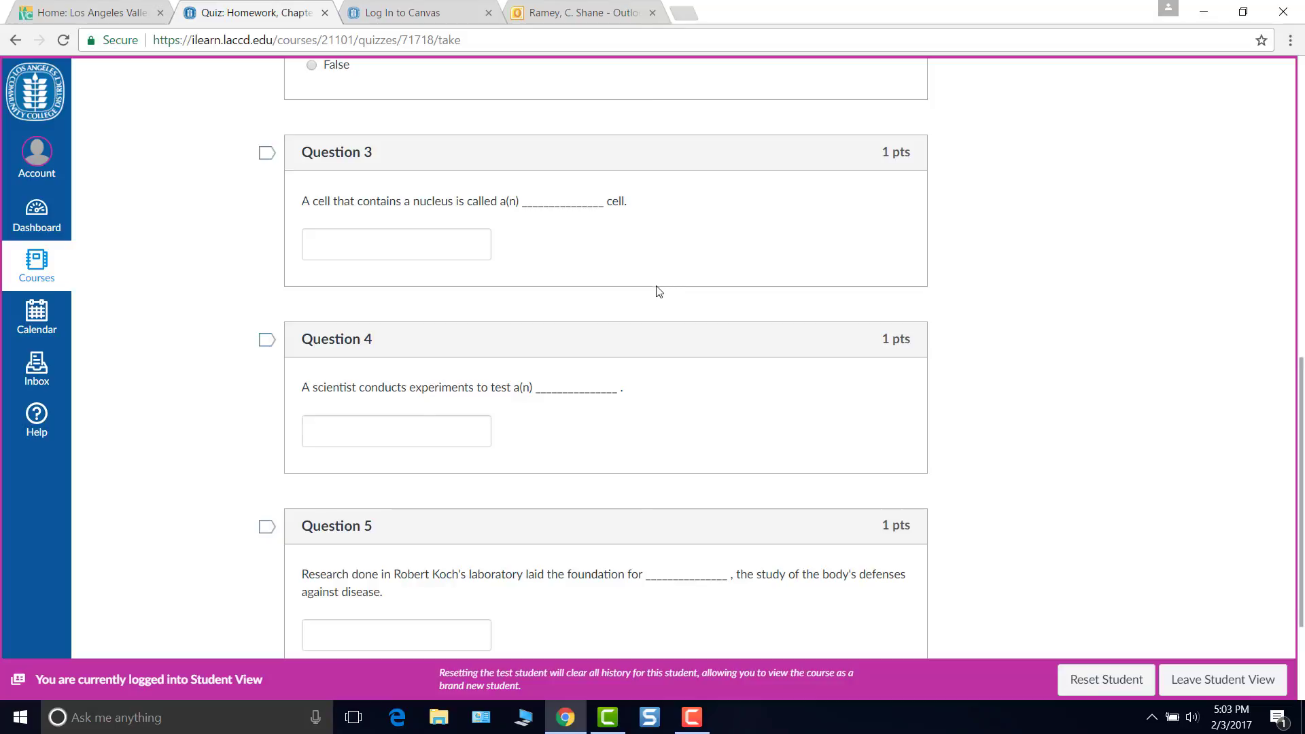
scroll(657, 291, "up", 7)
scroll(657, 291, "down", 9)
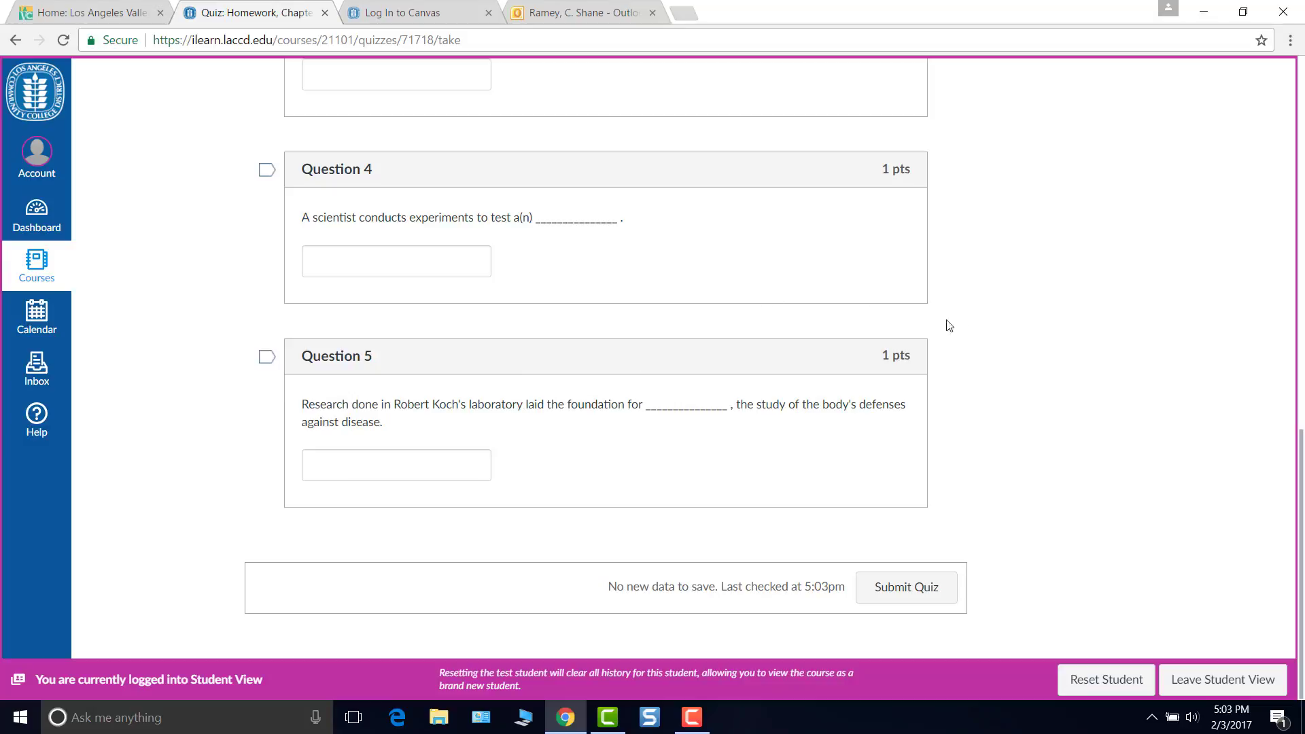
scroll(873, 355, "up", 12)
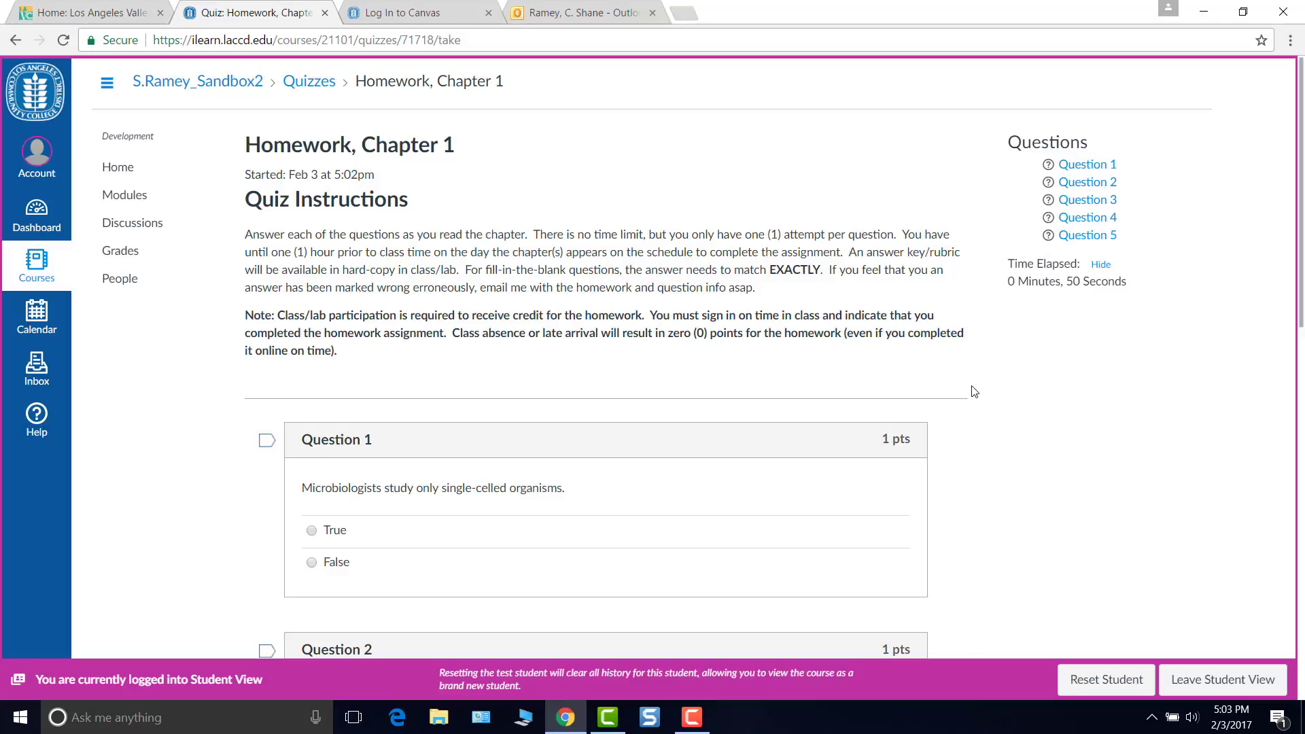
scroll(975, 392, "down", 13)
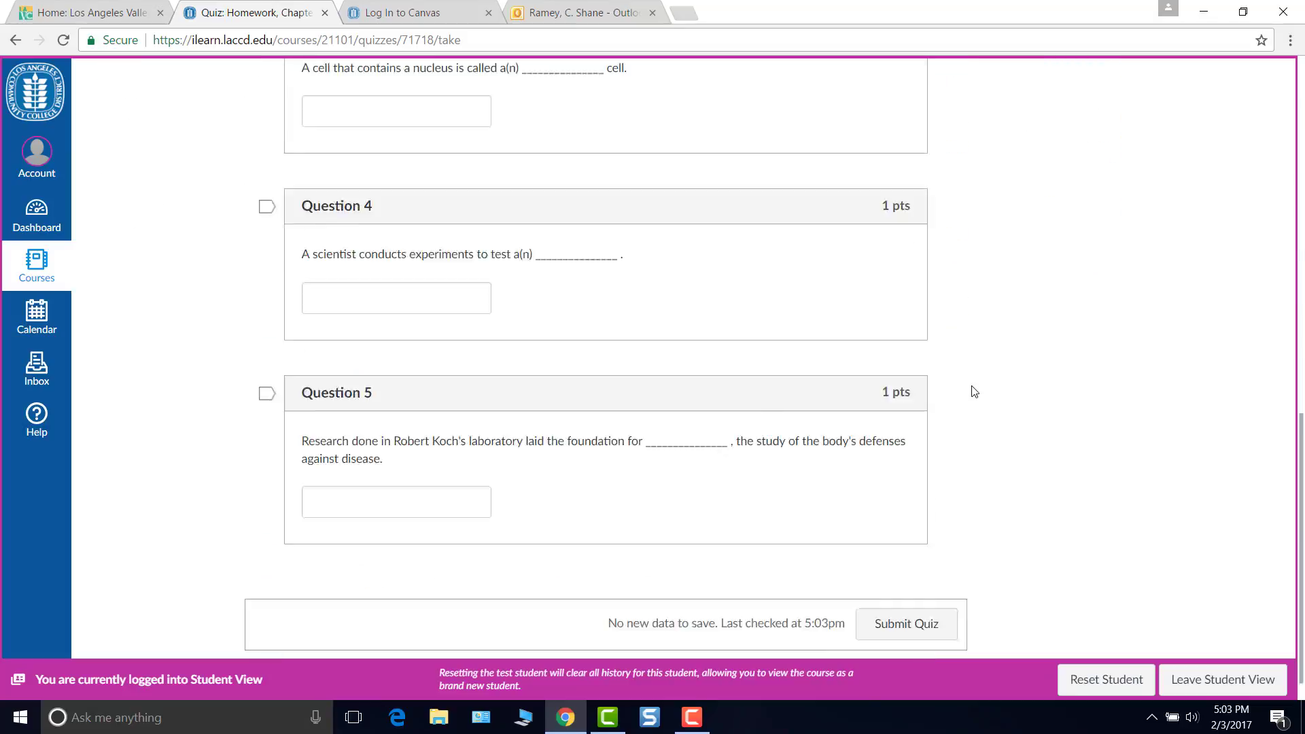
left_click(948, 601)
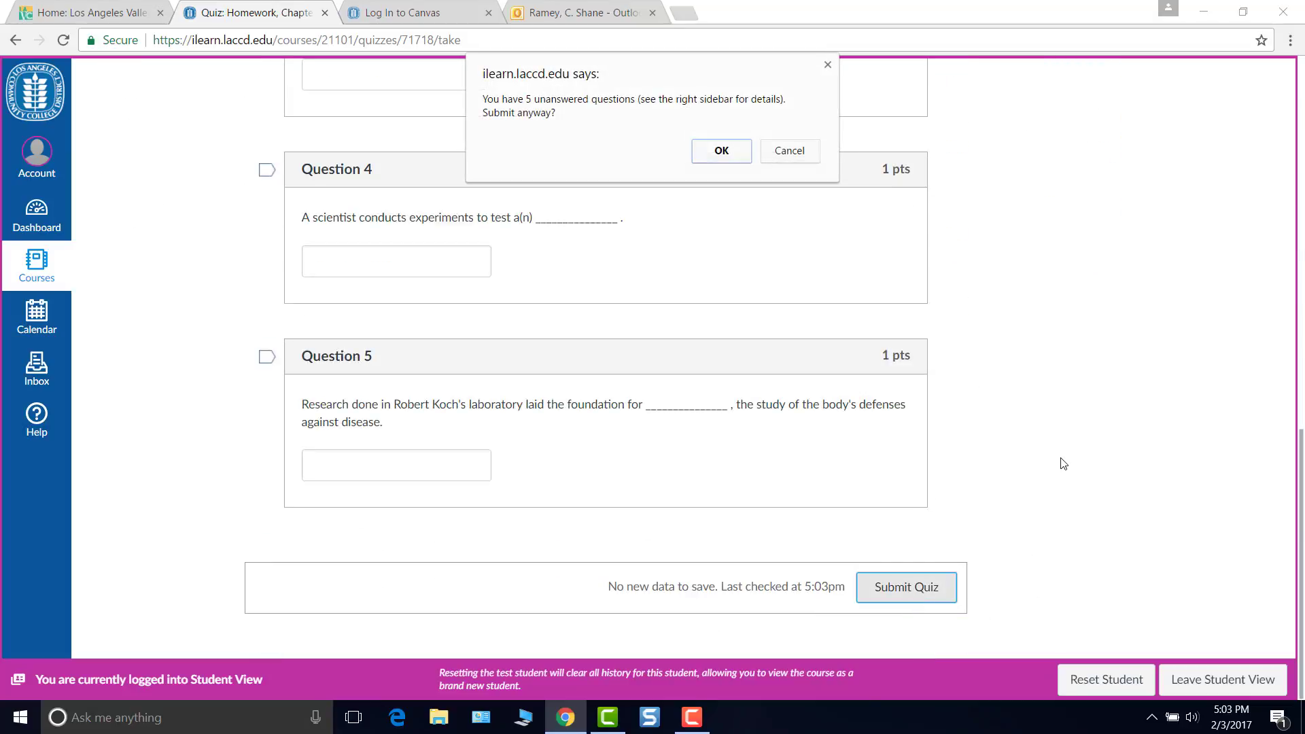
Confirm the blank submission, review the 0/5 results, and advance to Quiz, Chapter 1.
left_click(722, 151)
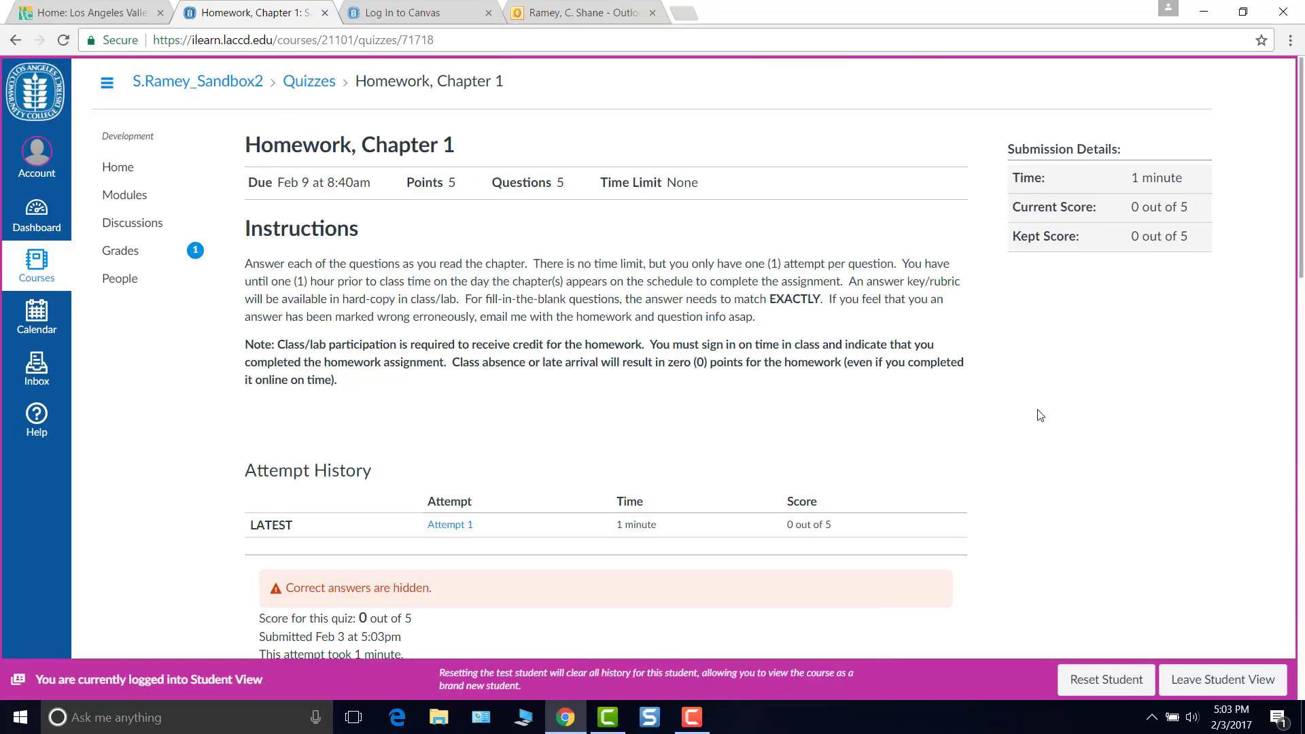
scroll(1040, 414, "down", 3)
scroll(1038, 414, "up", 3)
scroll(1011, 472, "down", 3)
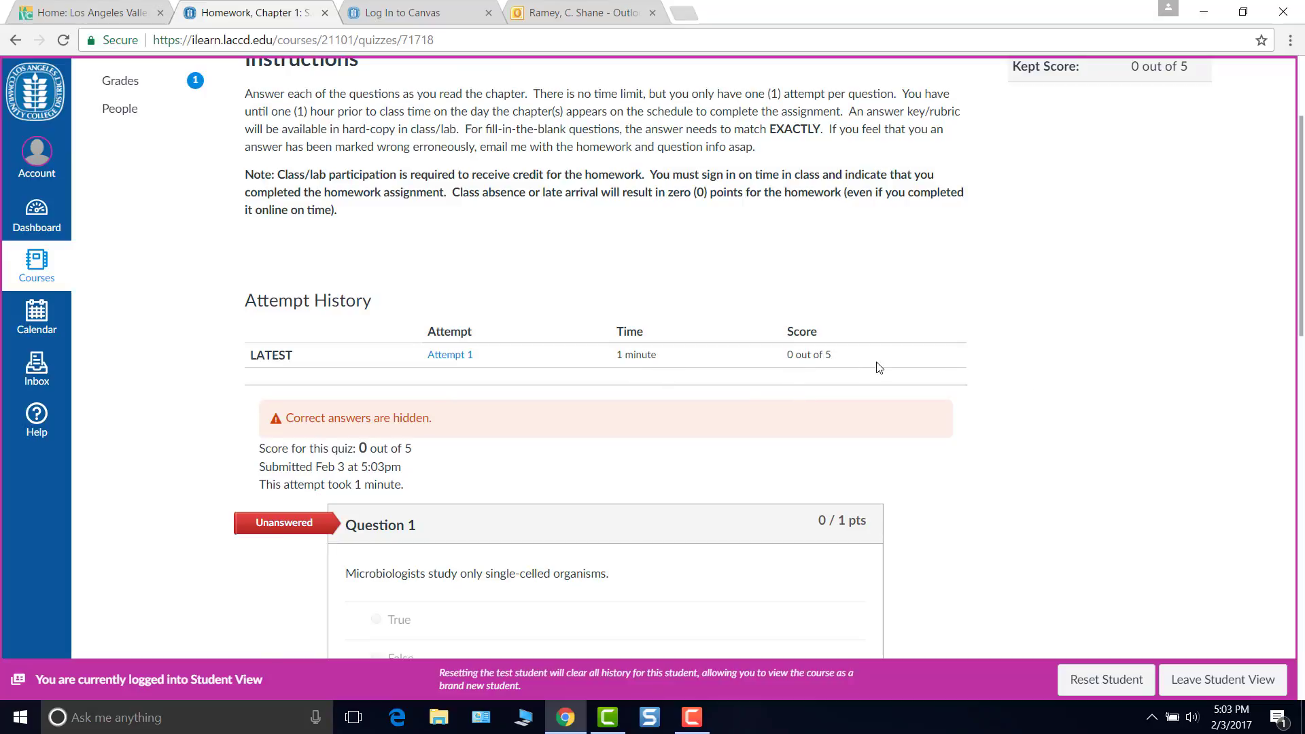
scroll(1079, 436, "up", 3)
scroll(1080, 437, "down", 7)
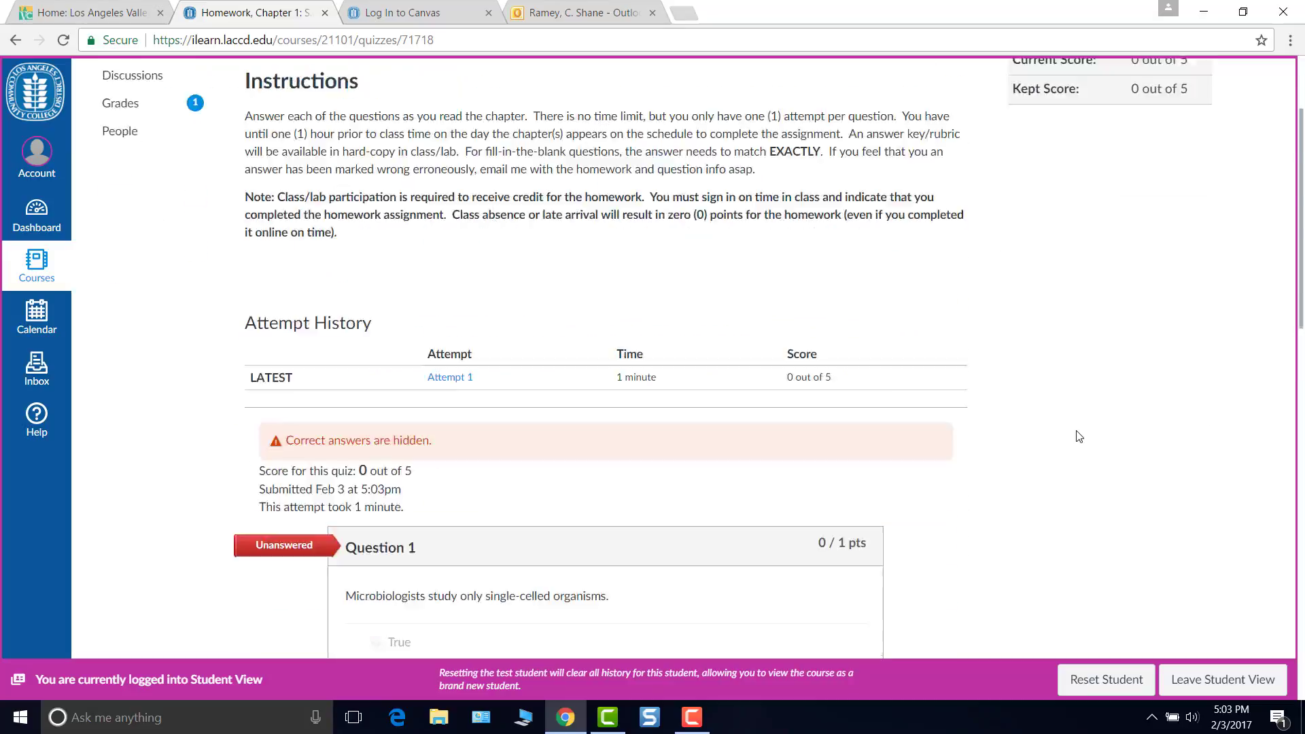
scroll(377, 479, "down", 5)
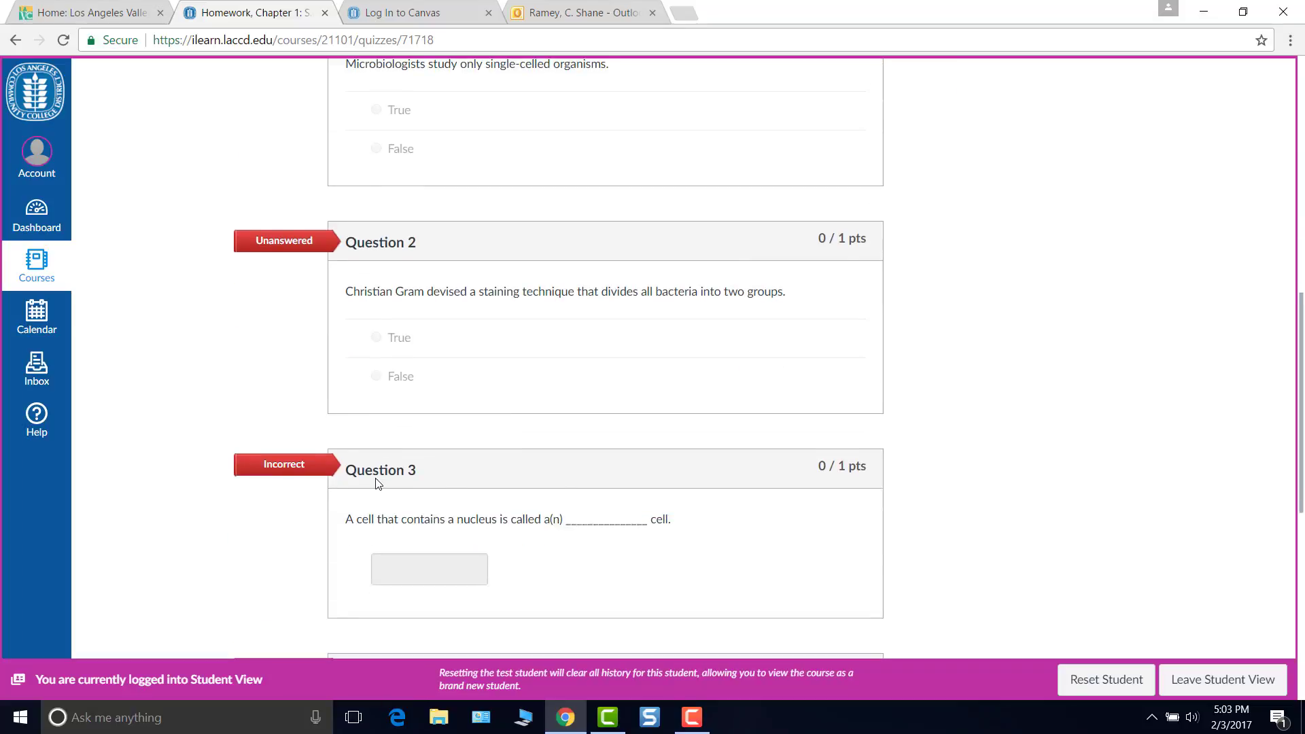
scroll(608, 491, "down", 5)
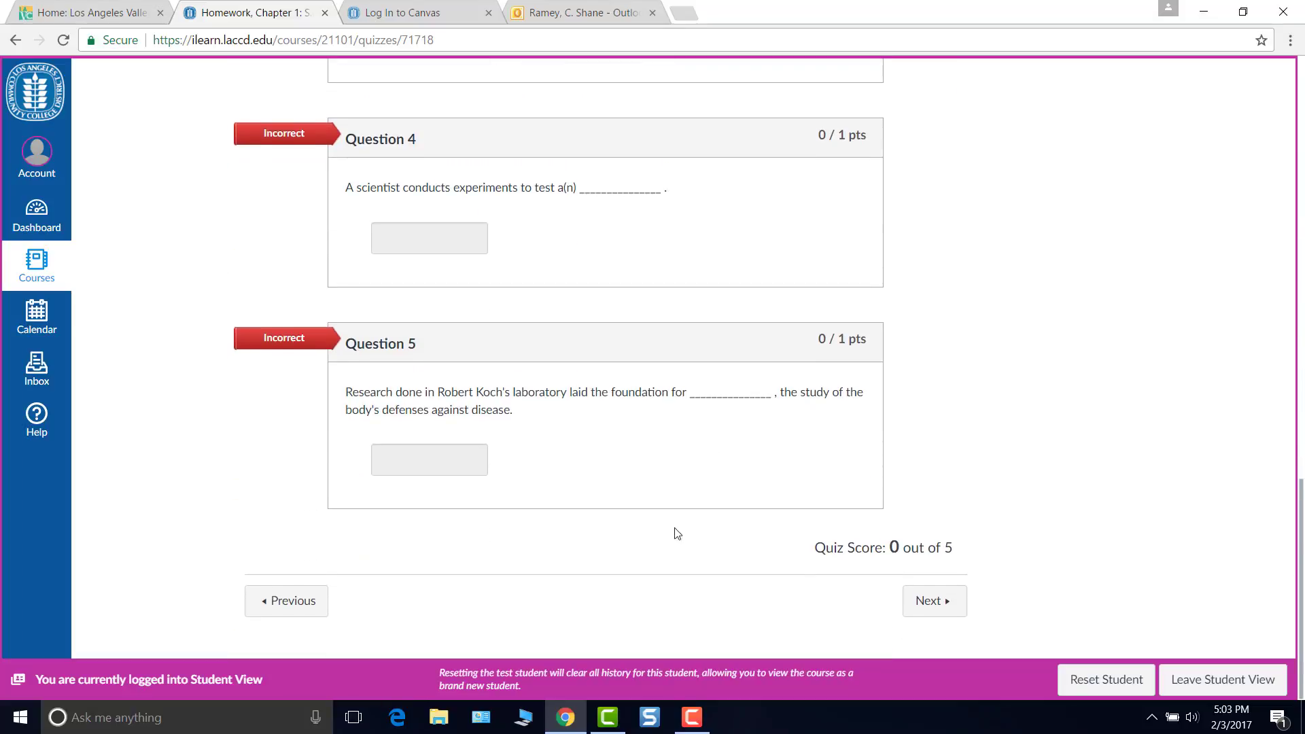
left_click(913, 596)
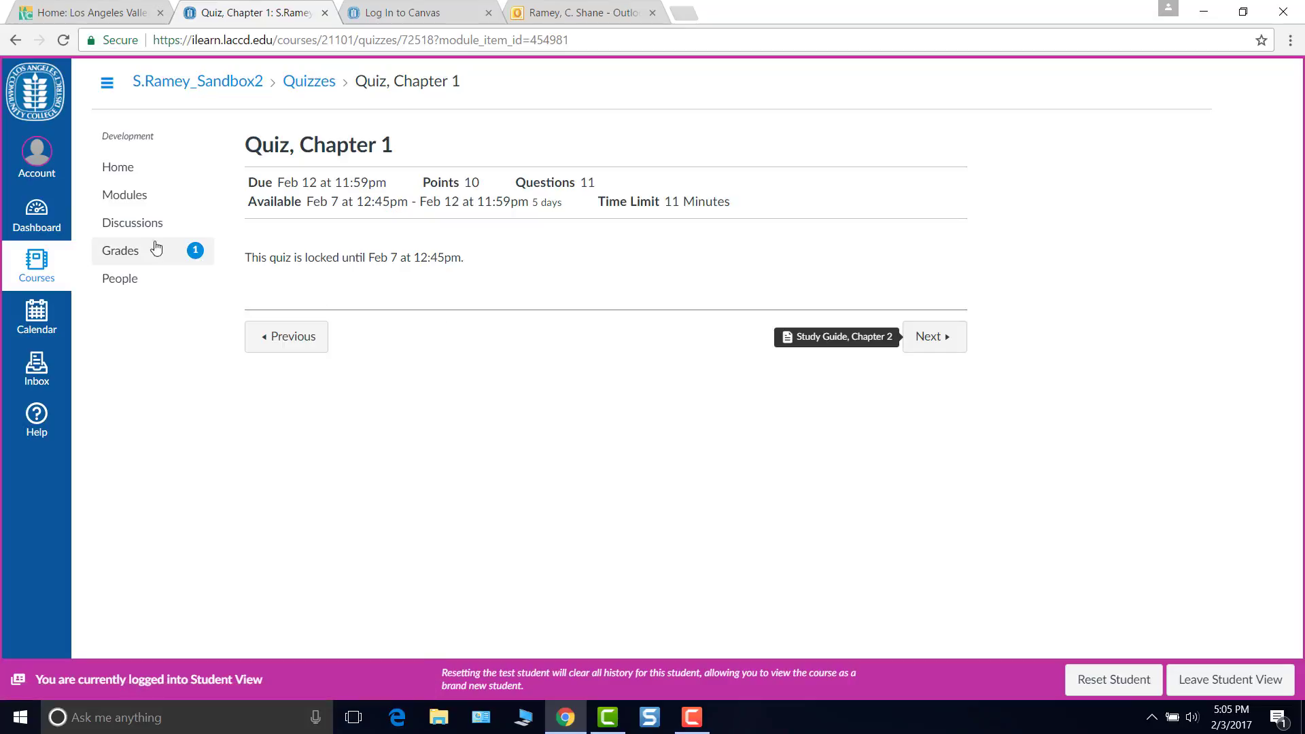
Leave the locked Quiz, Chapter 1 page and return to the course Modules list.
left_click(119, 195)
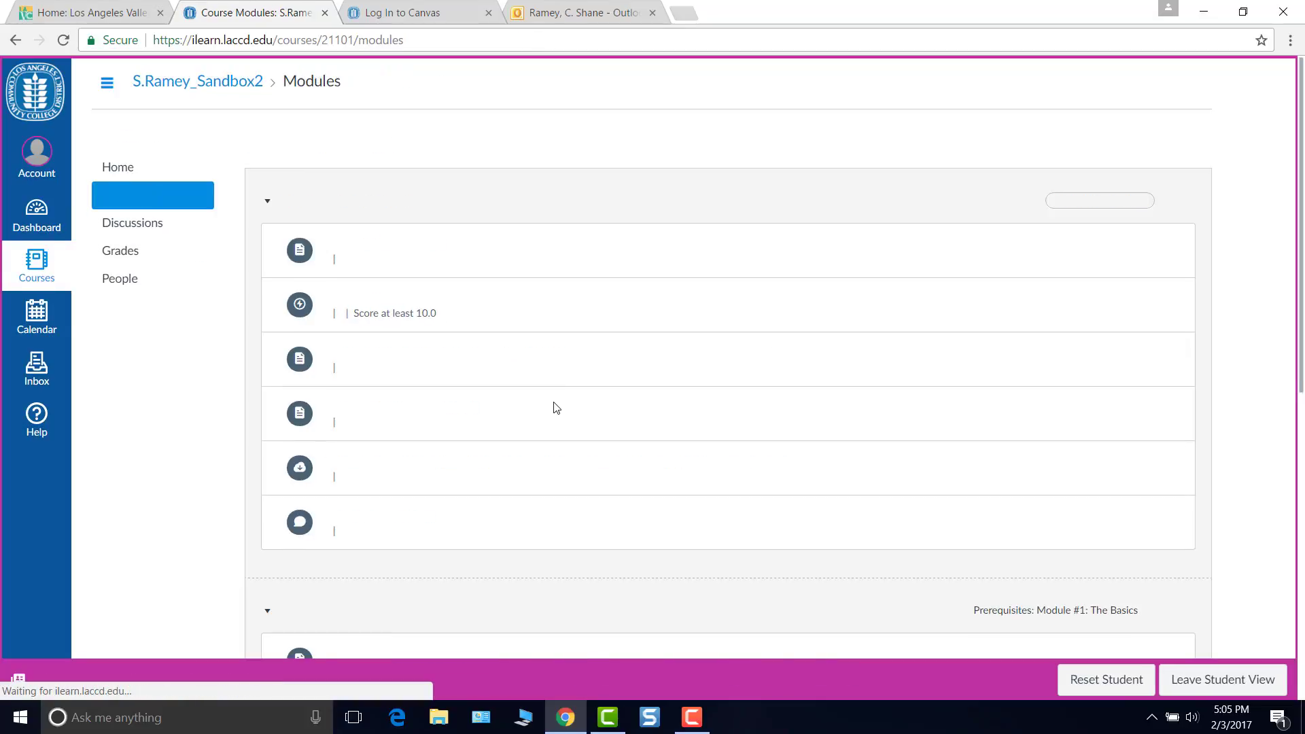
scroll(551, 408, "down", 6)
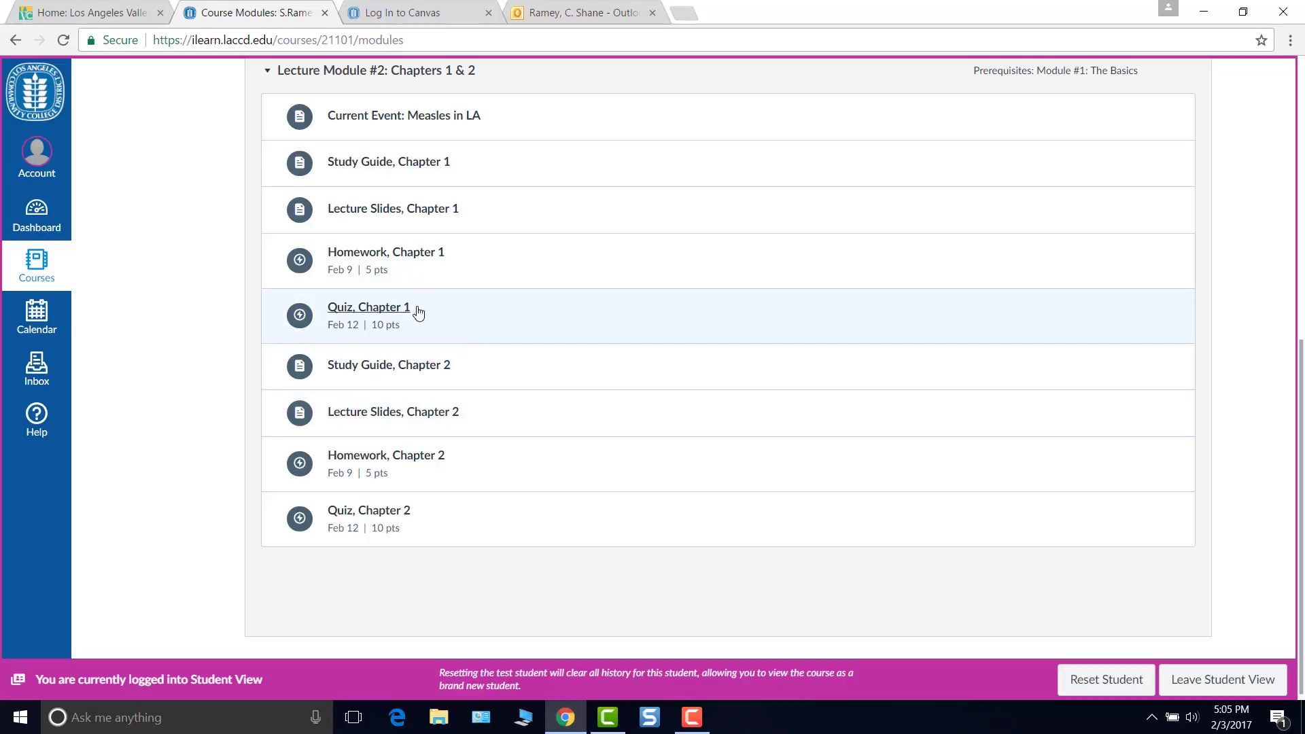
scroll(340, 259, "up", 1)
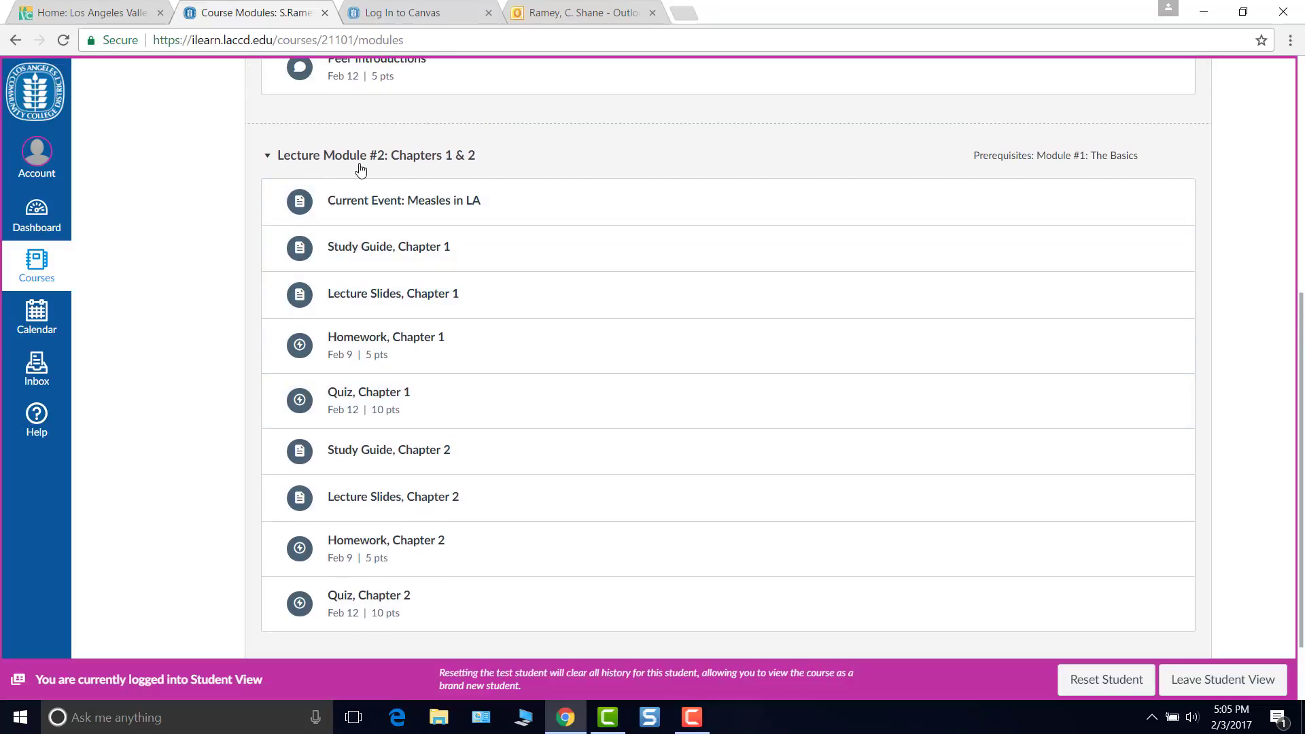
scroll(508, 189, "down", 1)
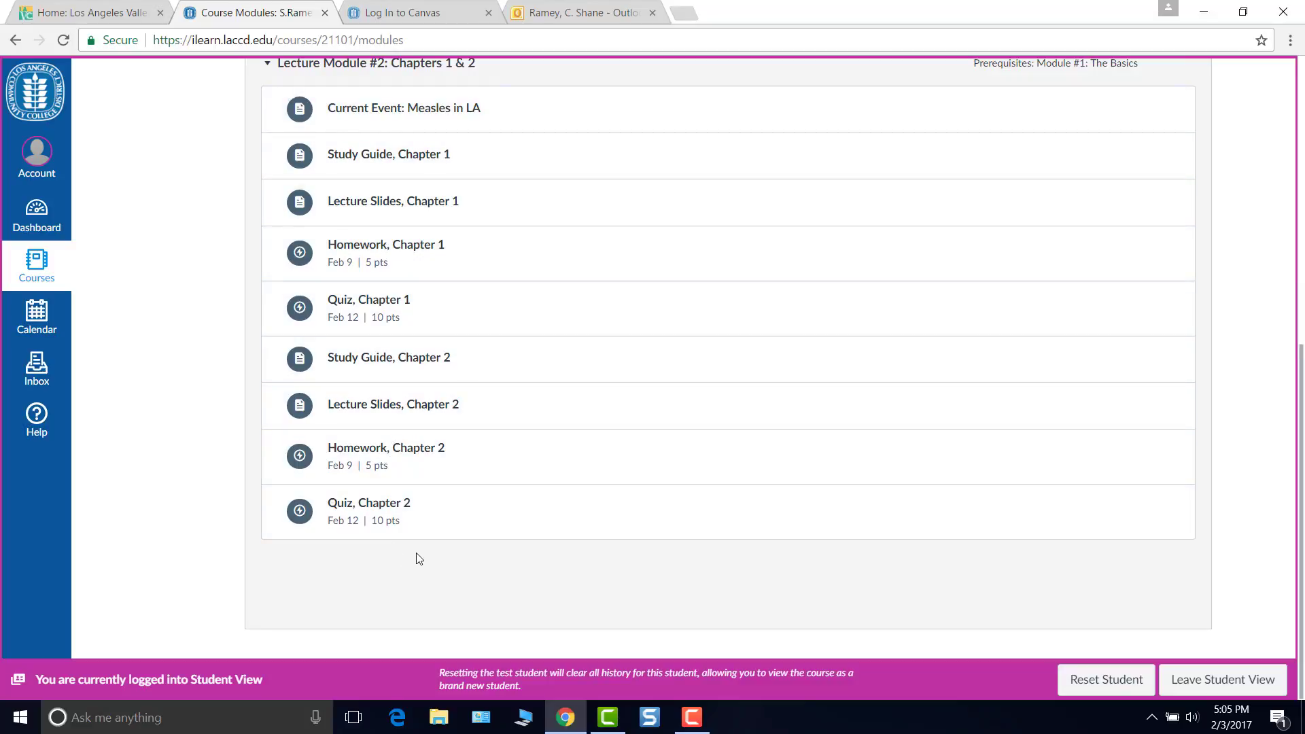
scroll(419, 559, "up", 6)
scroll(420, 559, "down", 7)
scroll(419, 559, "up", 6)
scroll(419, 559, "down", 5)
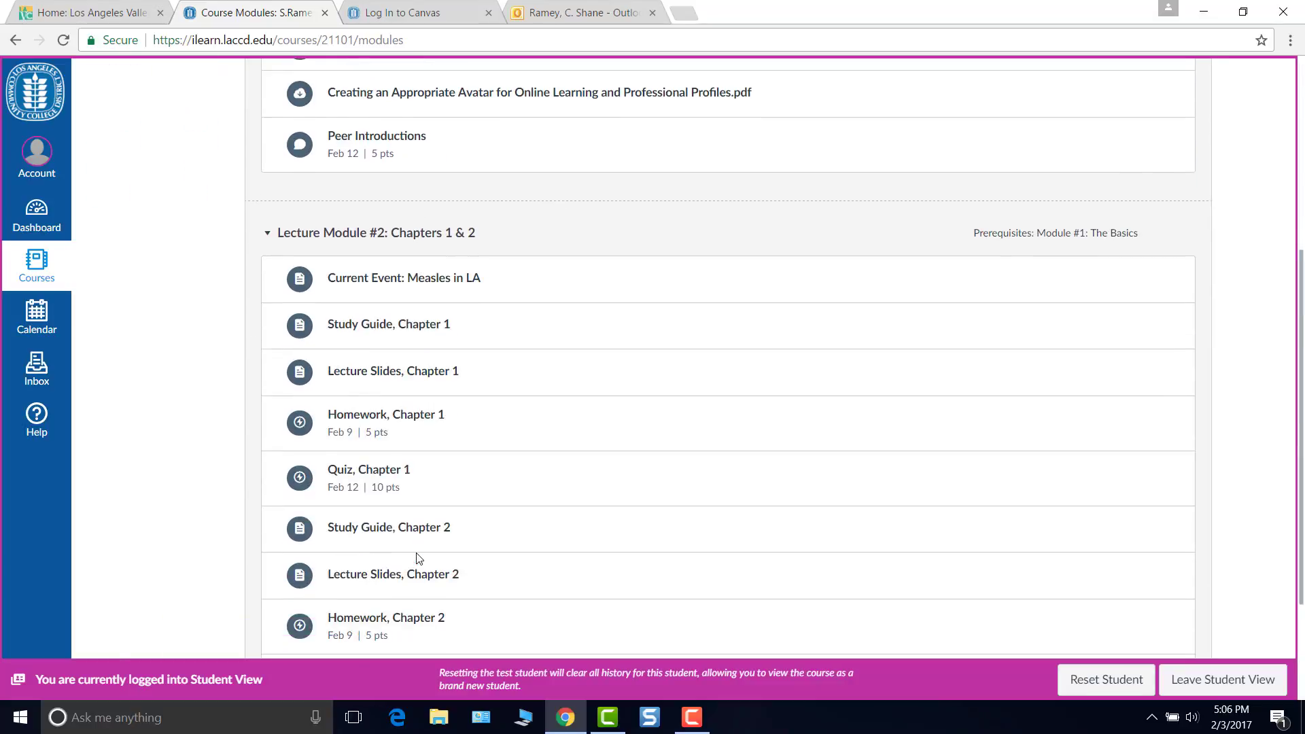
scroll(420, 559, "up", 5)
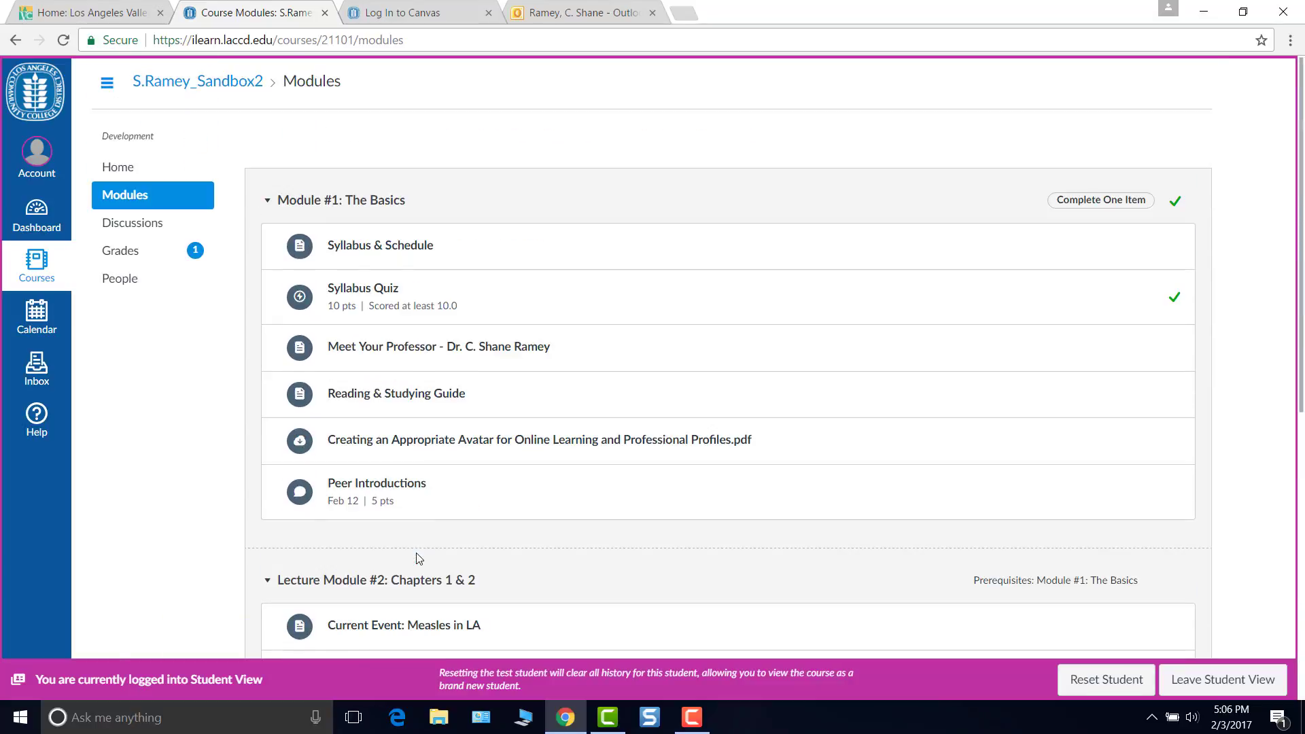
left_click(140, 197)
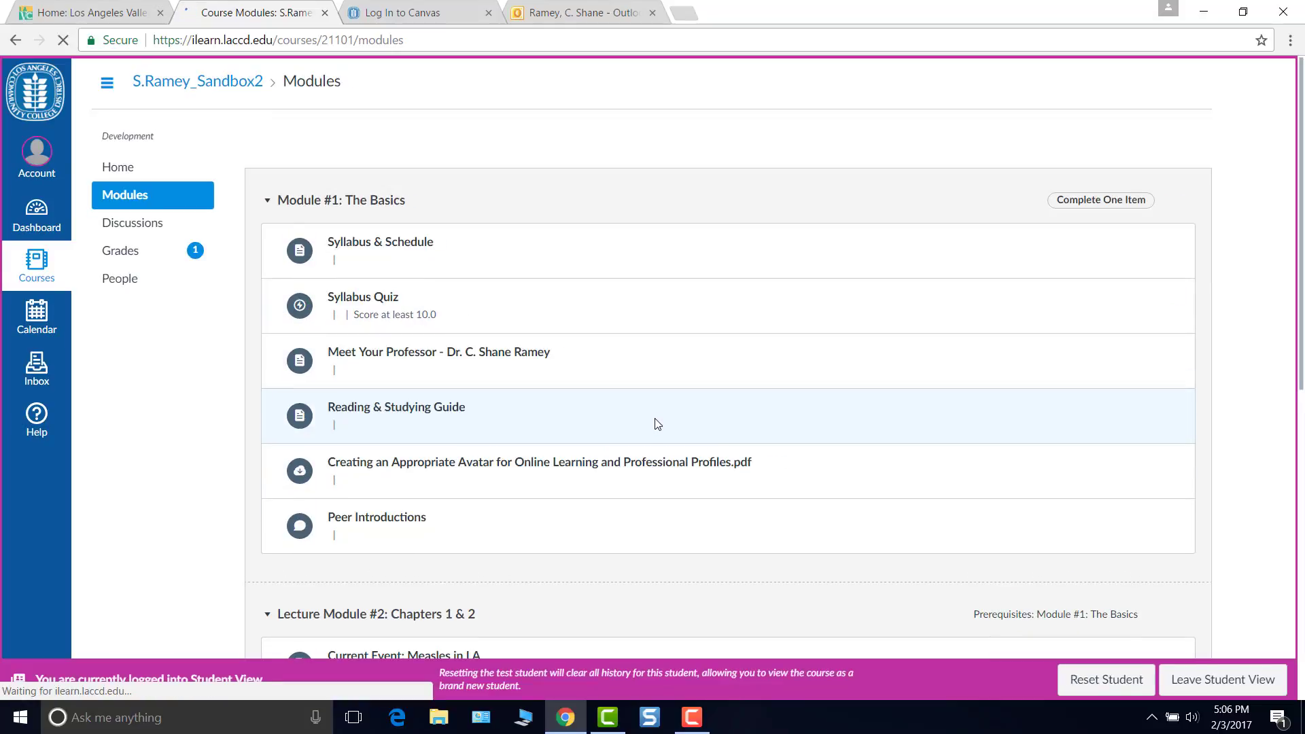
scroll(618, 437, "down", 8)
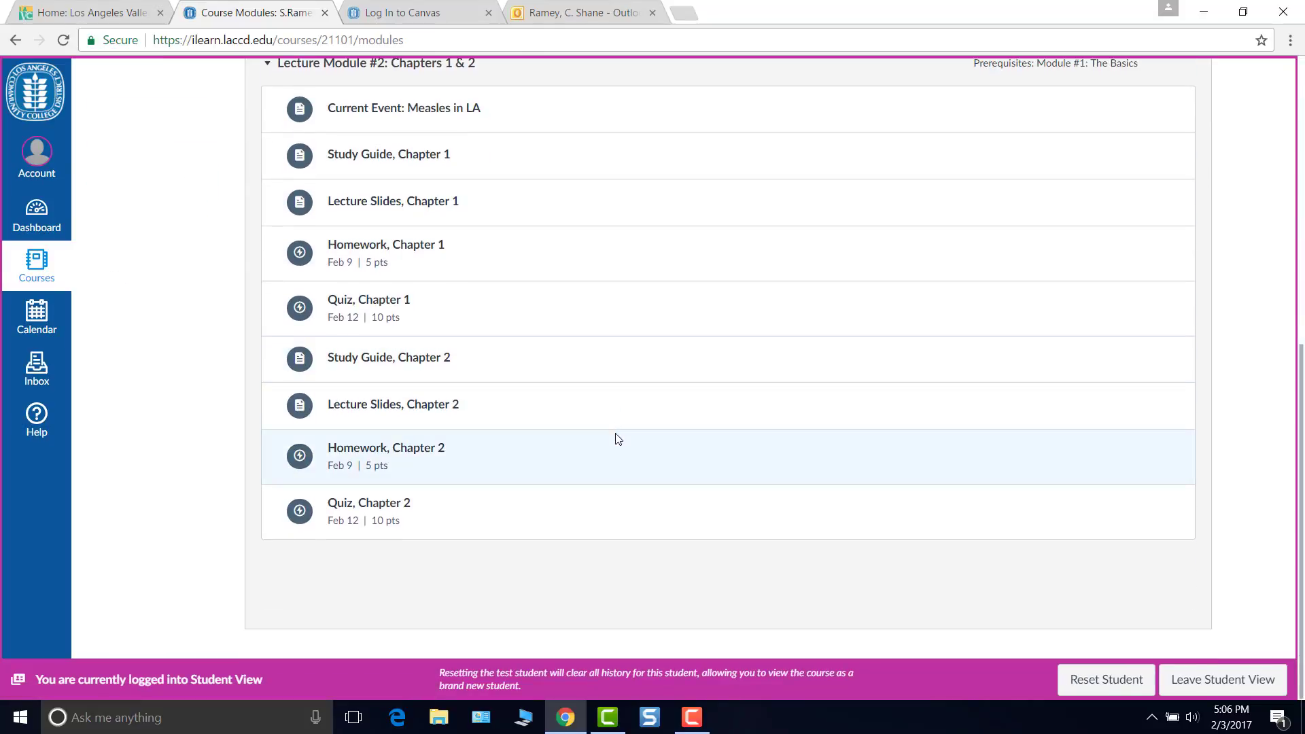
scroll(618, 439, "up", 8)
scroll(618, 439, "down", 8)
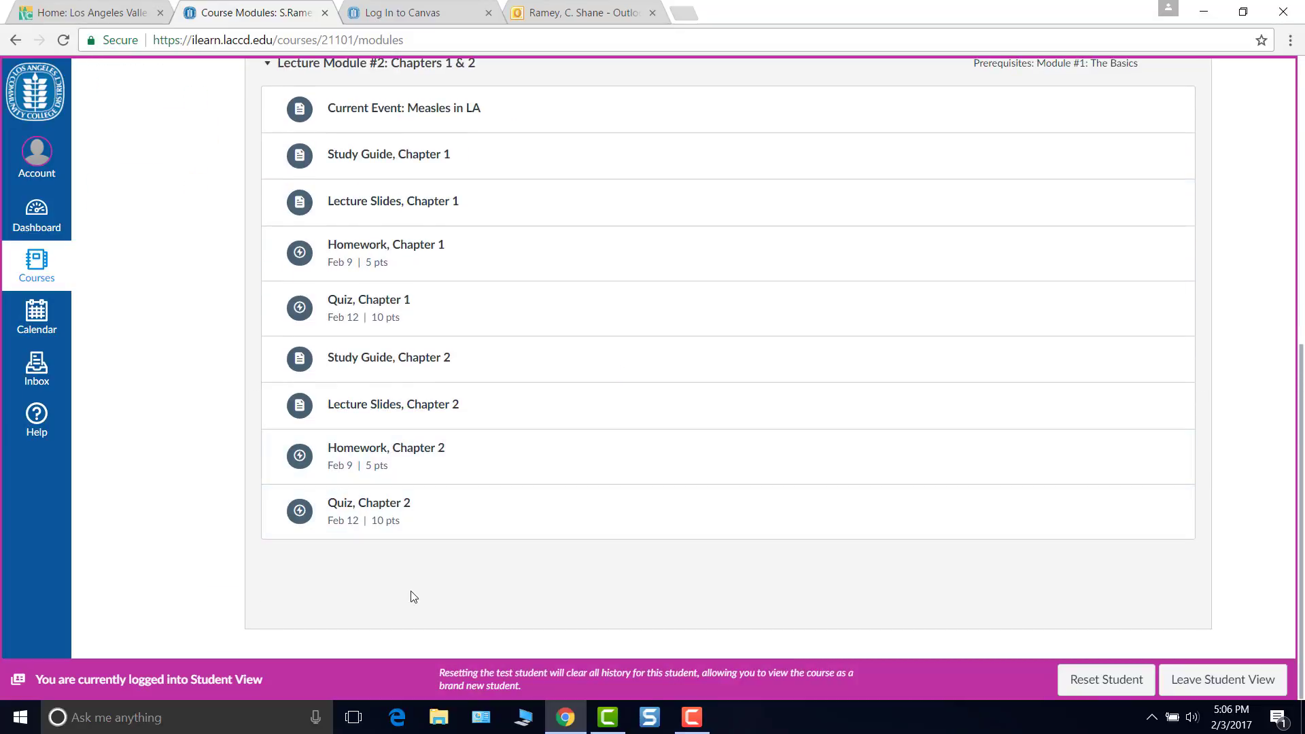
scroll(611, 501, "up", 8)
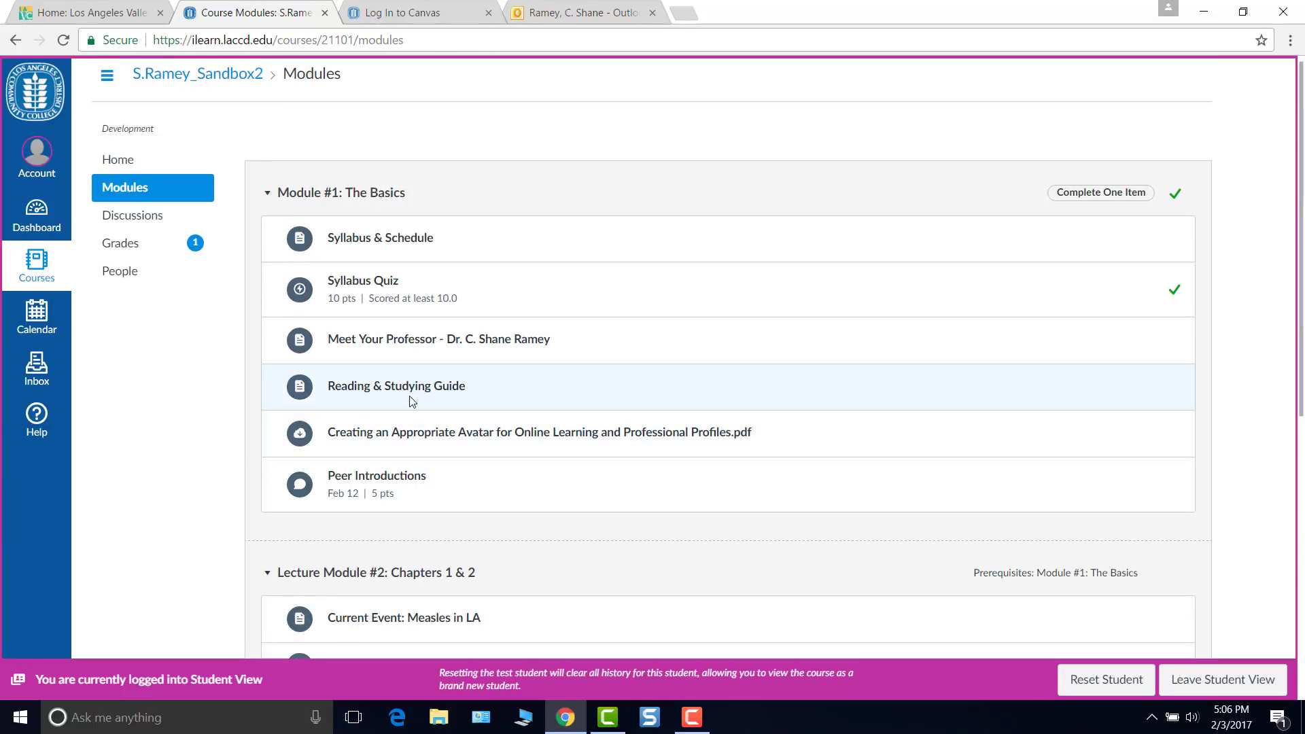
scroll(410, 401, "down", 3)
scroll(410, 401, "down", 4)
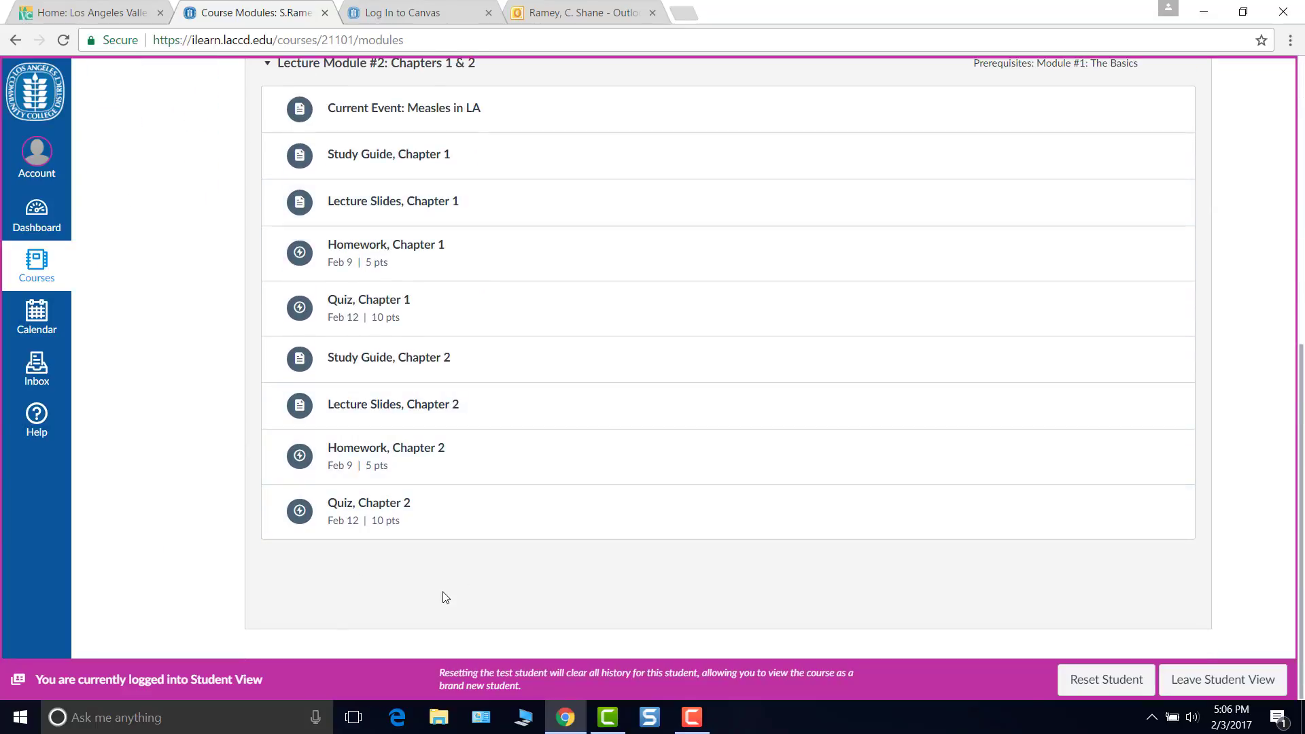
scroll(842, 539, "up", 1)
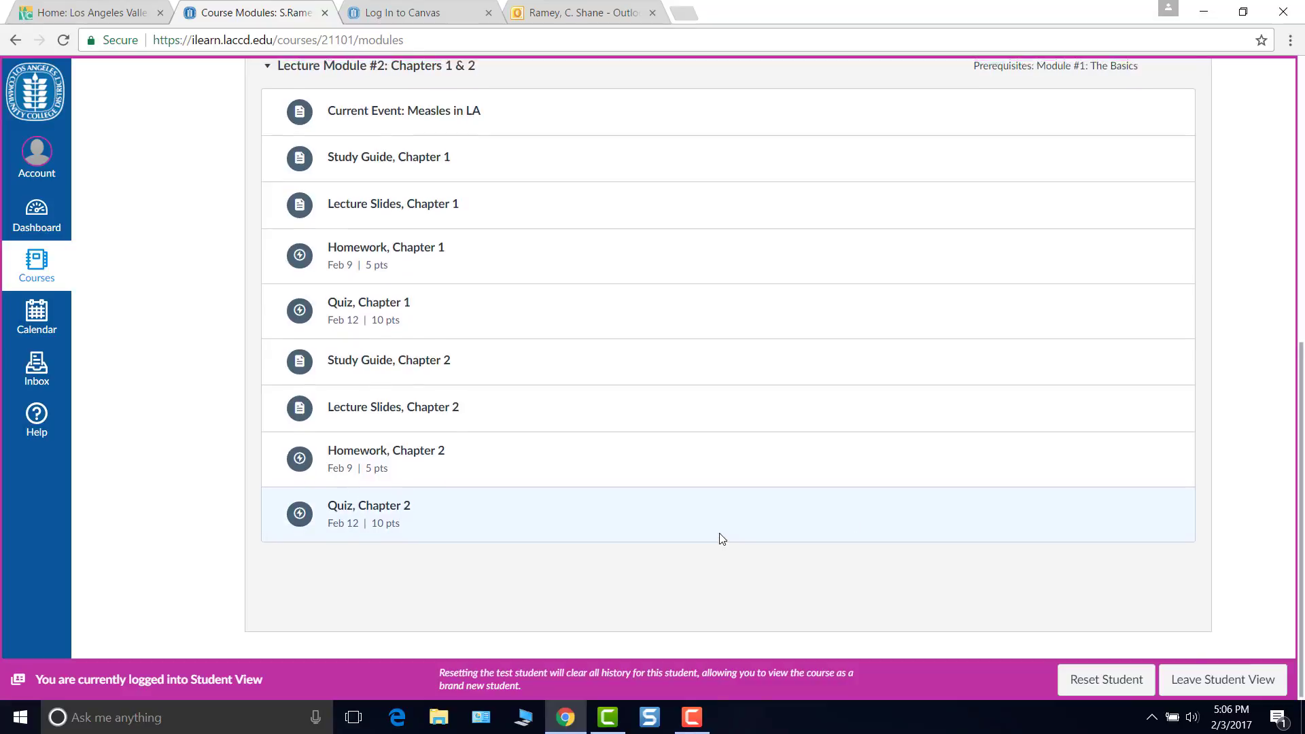
scroll(722, 539, "down", 1)
left_click(1196, 674)
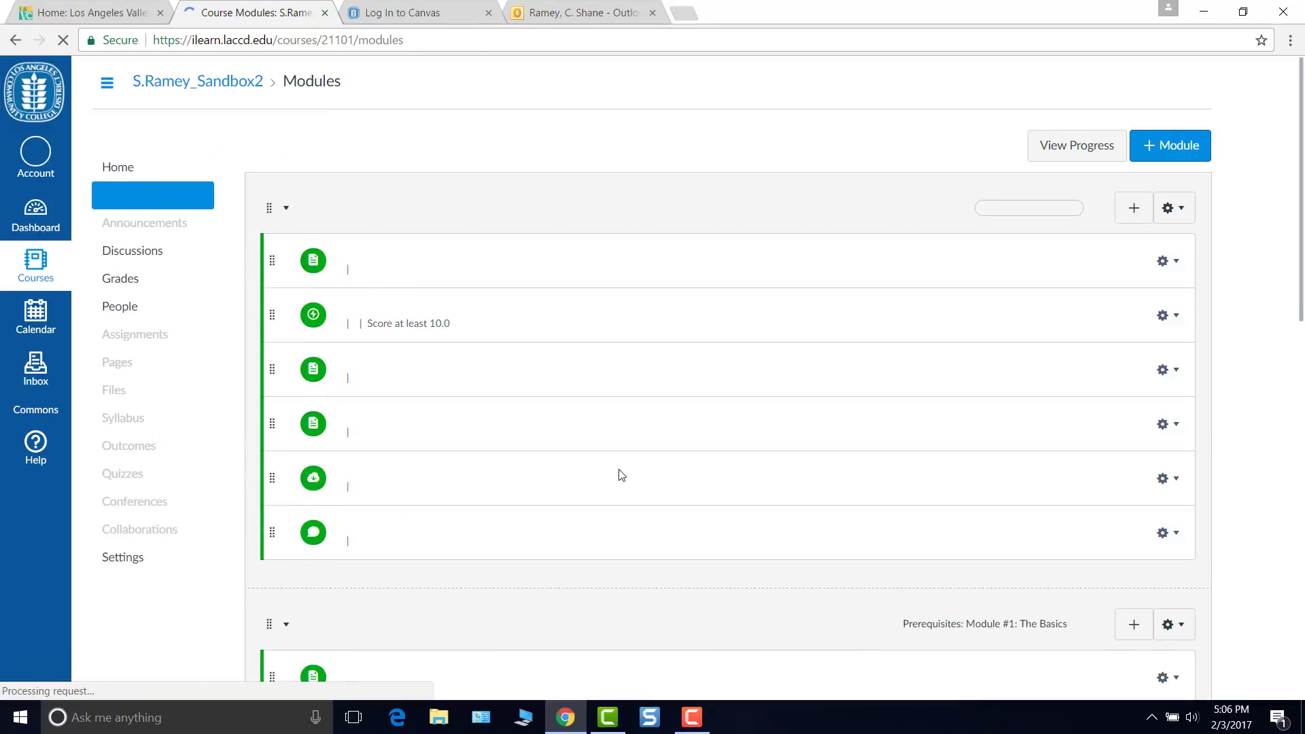
In teacher view, open the Pre-Lab Lecture Slides: Lab #1 item in unpublished Lab Module #2.
scroll(390, 505, "down", 12)
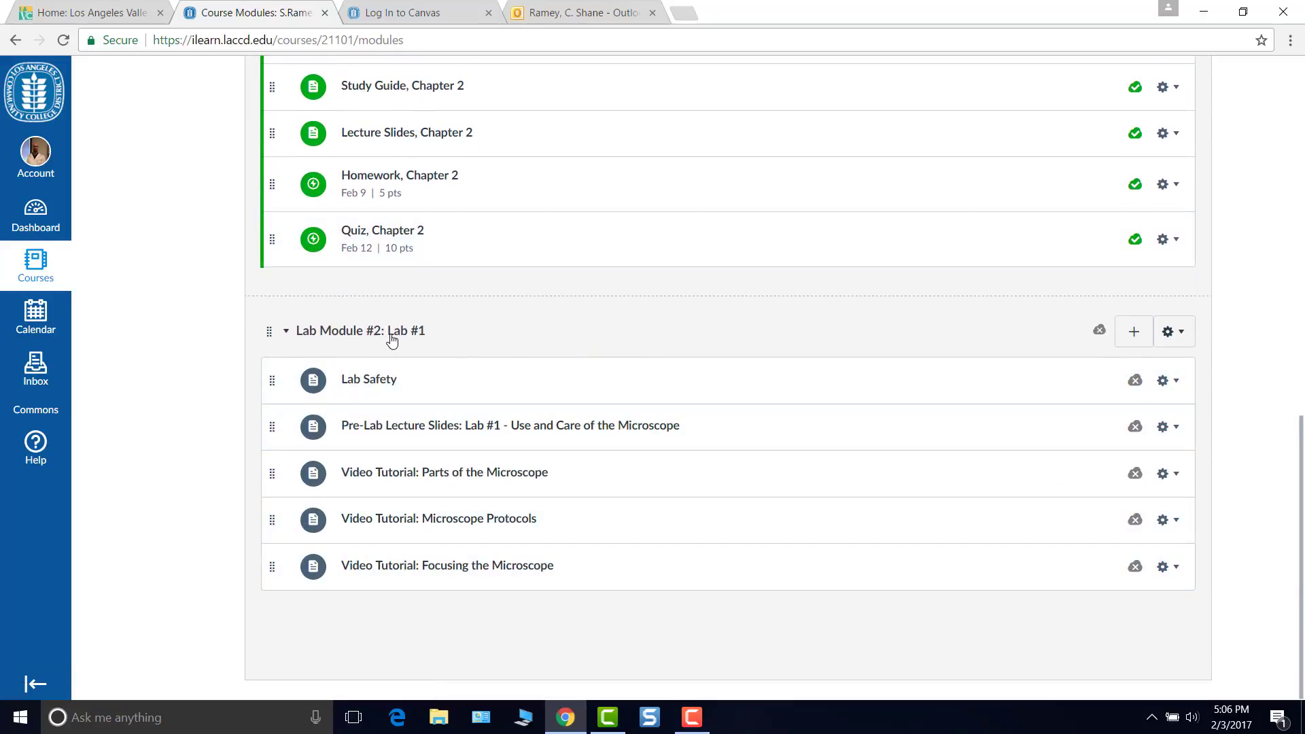
left_click(426, 428)
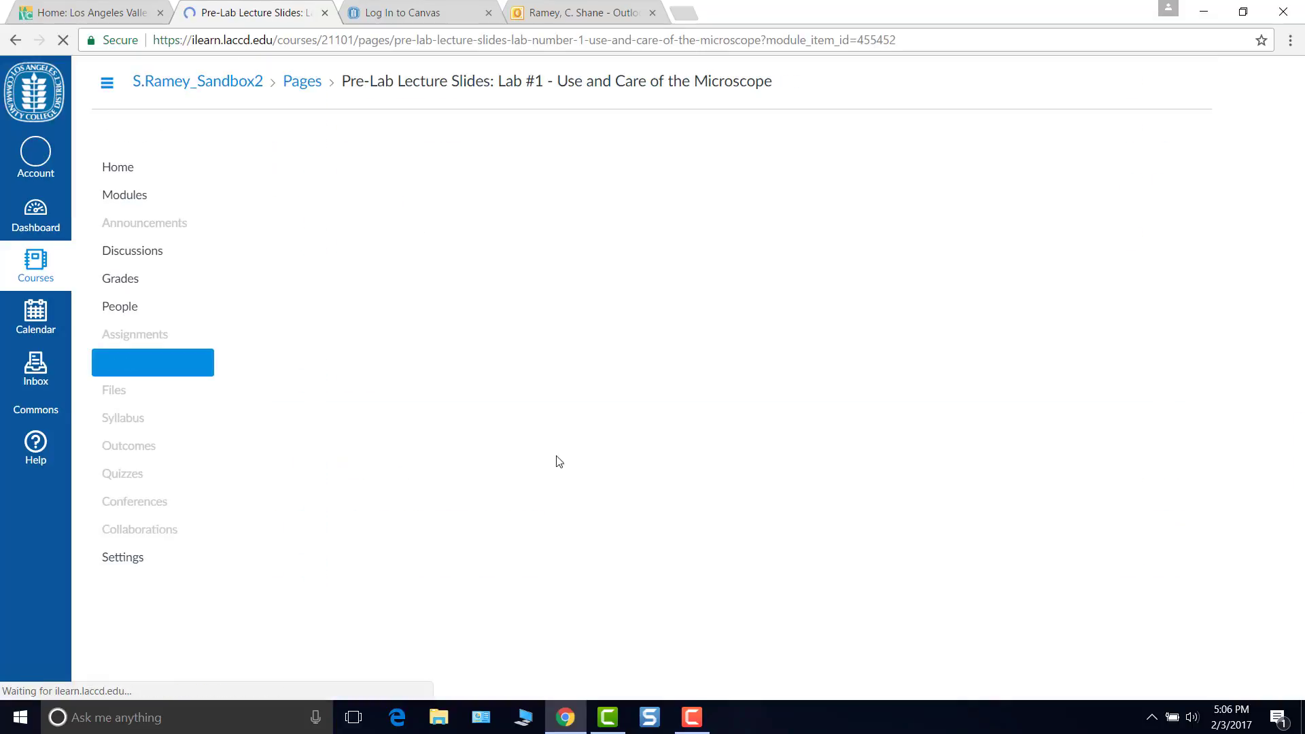
Read through the Pre-Lab Lecture Slides bullet lists, then advance to Video Tutorial: Parts of the Microscope.
scroll(562, 459, "down", 10)
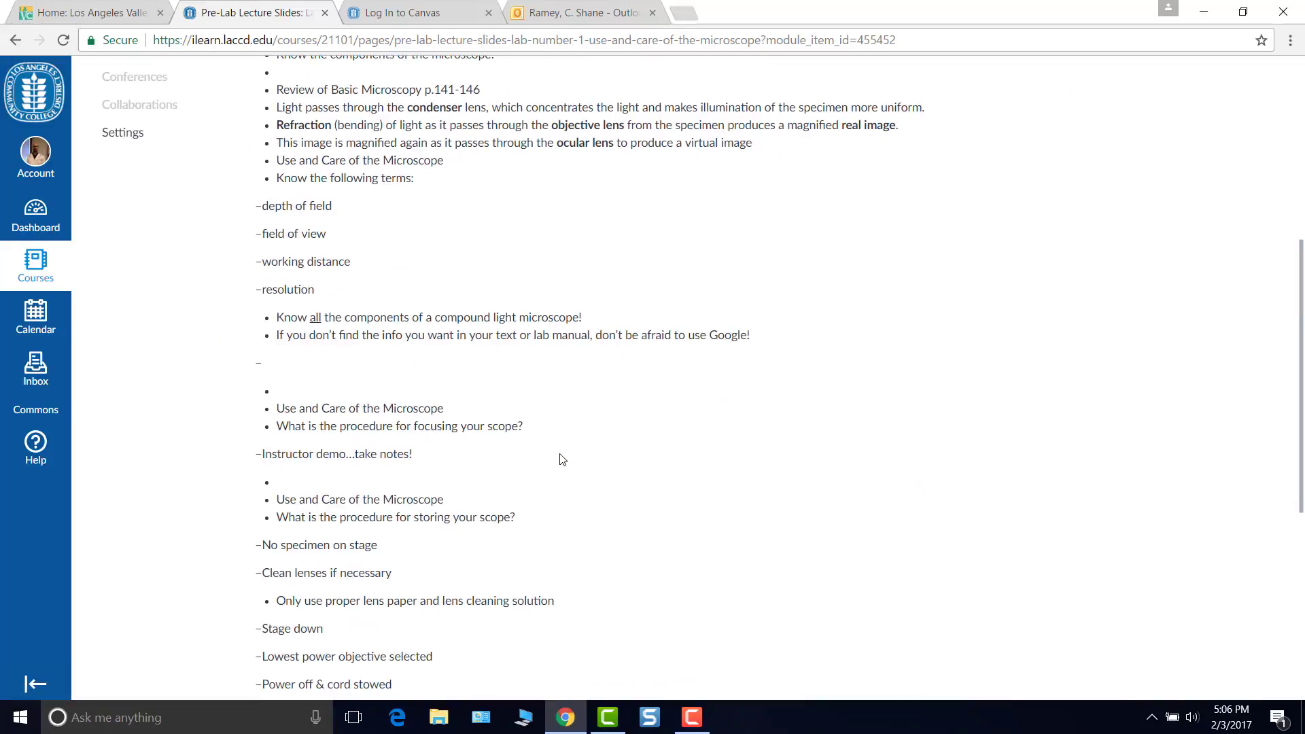
scroll(562, 460, "up", 6)
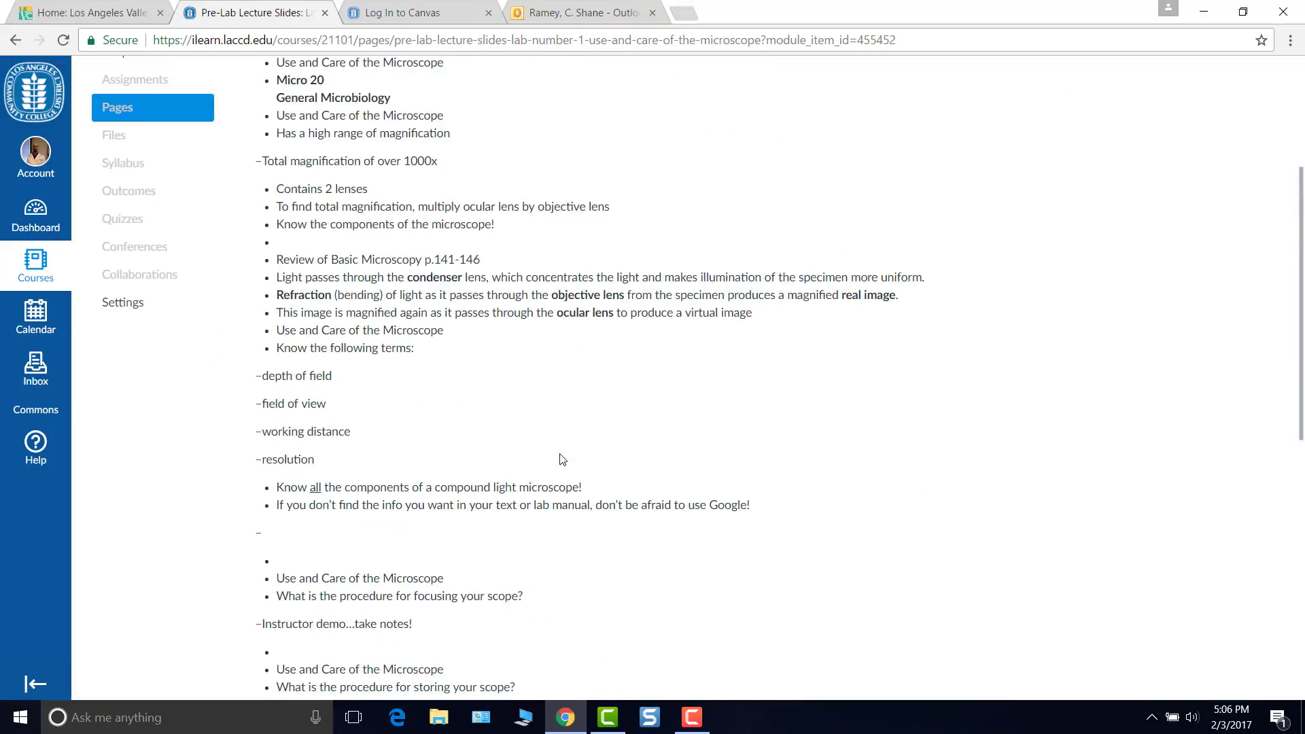
scroll(562, 459, "up", 4)
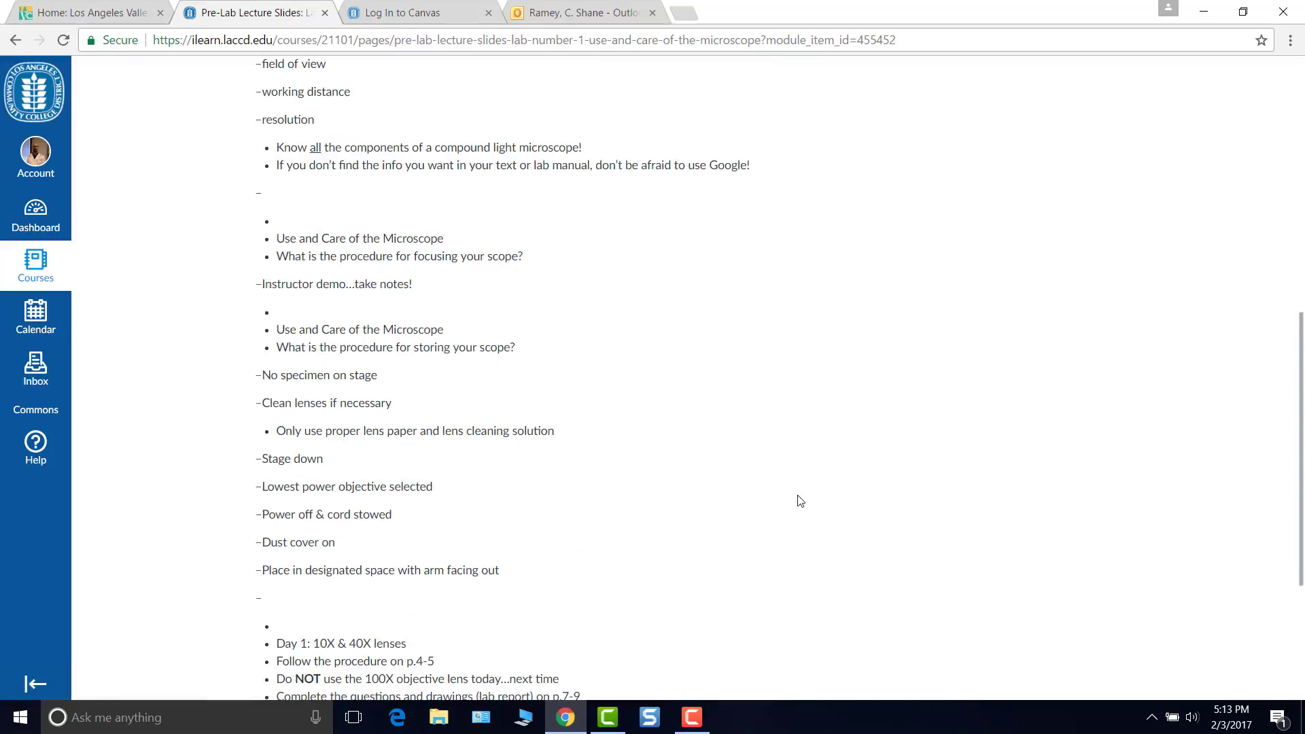
scroll(797, 501, "down", 4)
left_click(1180, 652)
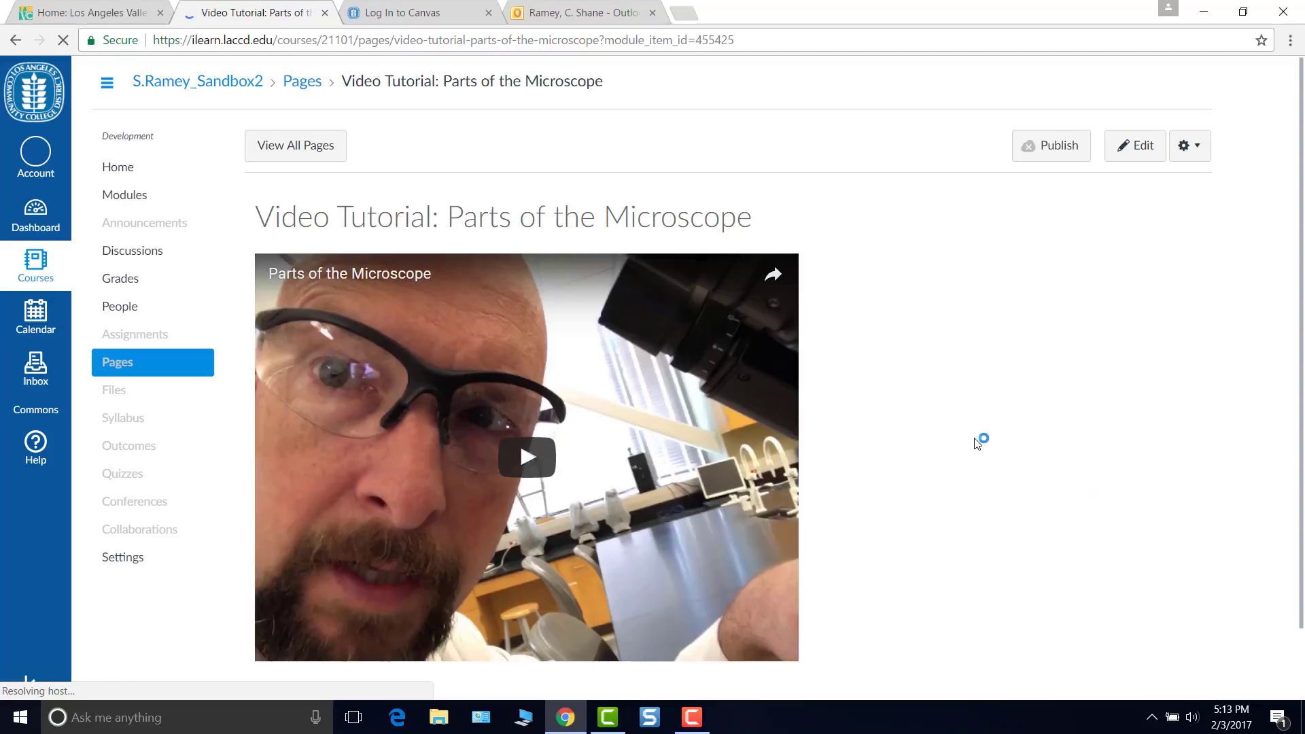
Advance through Parts of the Microscope and Microscope Protocols to Focusing the Microscope, then return to Modules.
scroll(897, 455, "down", 2)
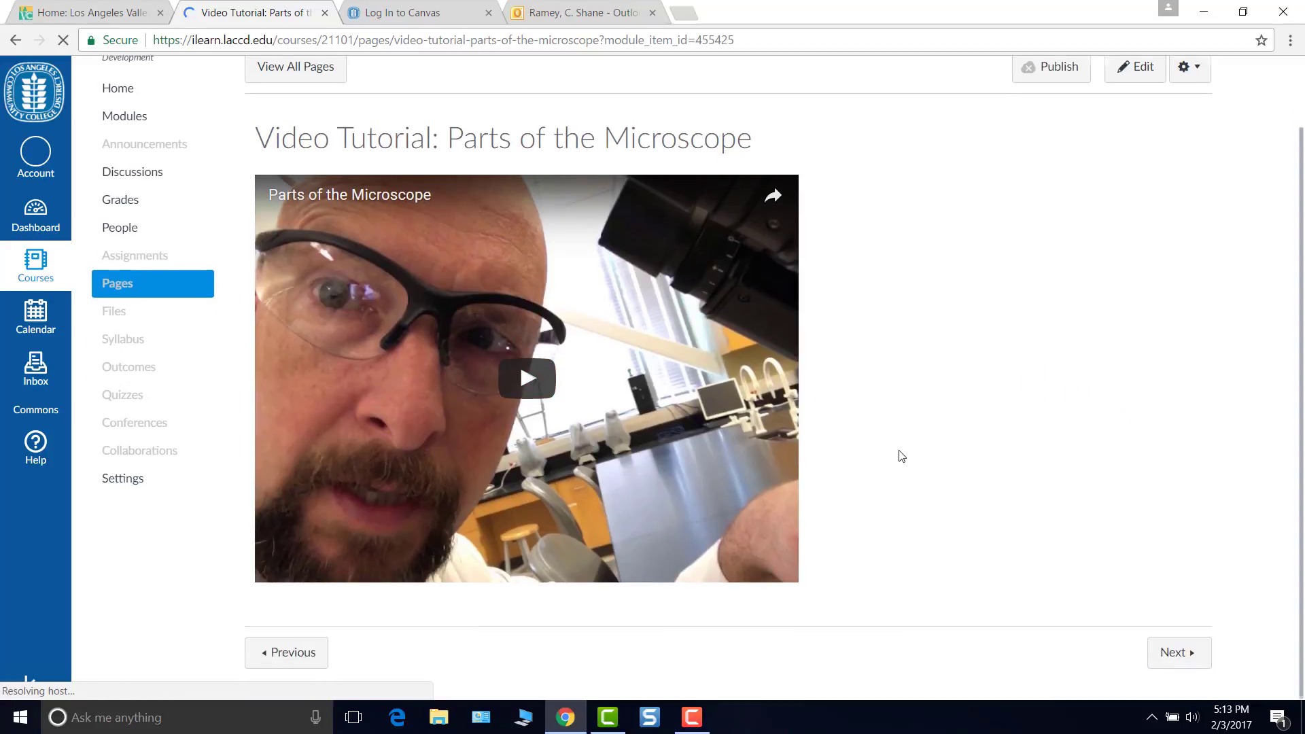
left_click(1173, 654)
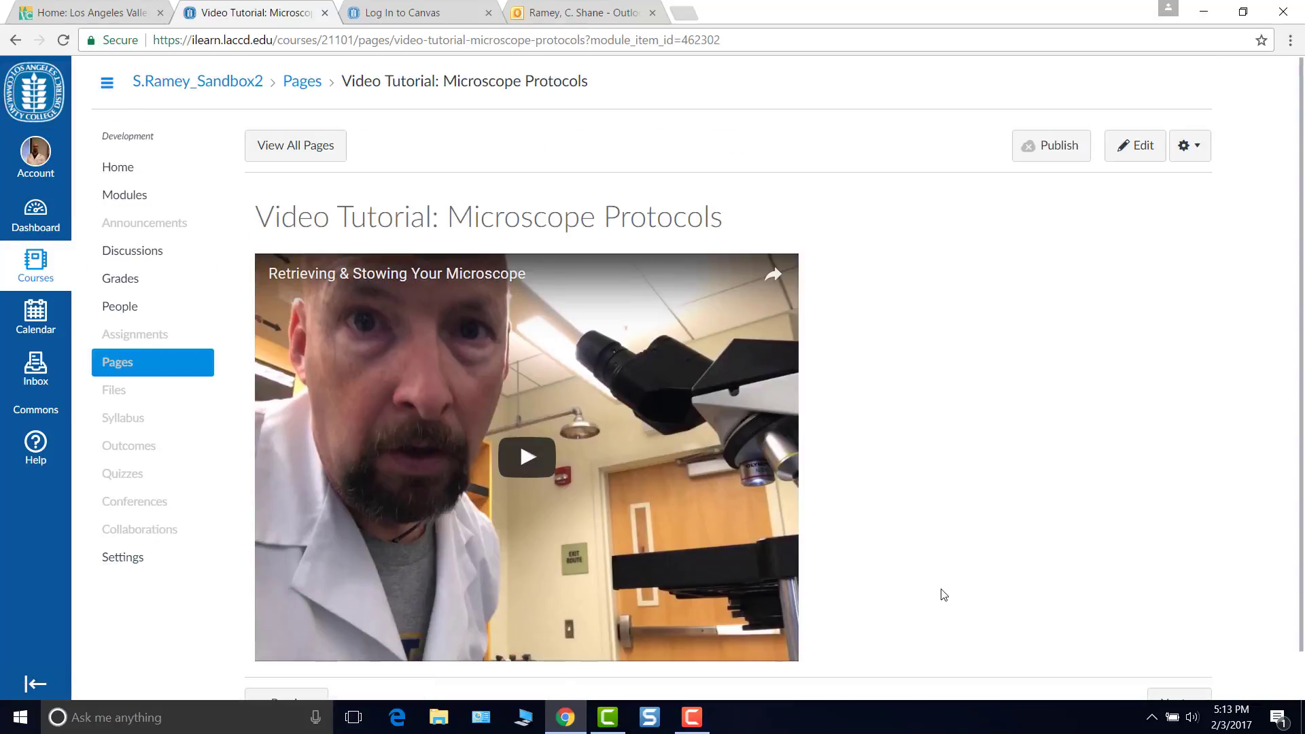
scroll(944, 594, "down", 1)
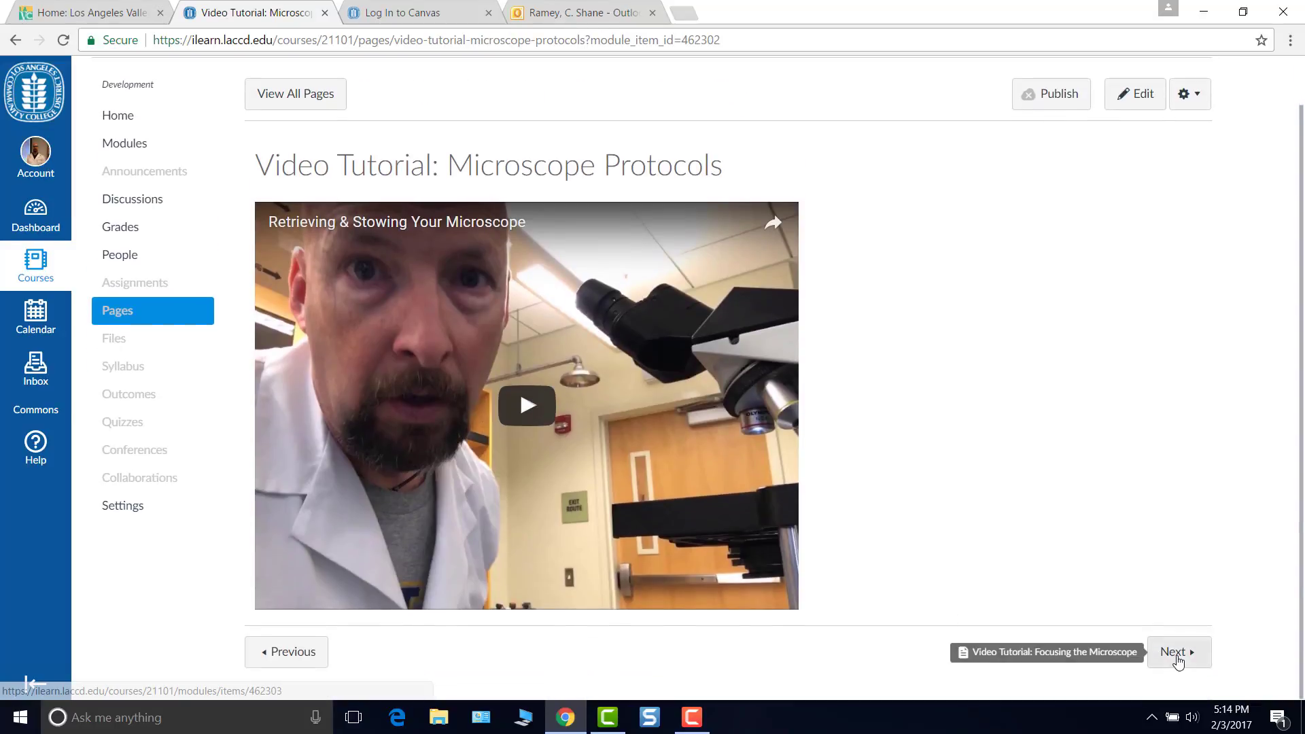
left_click(1173, 657)
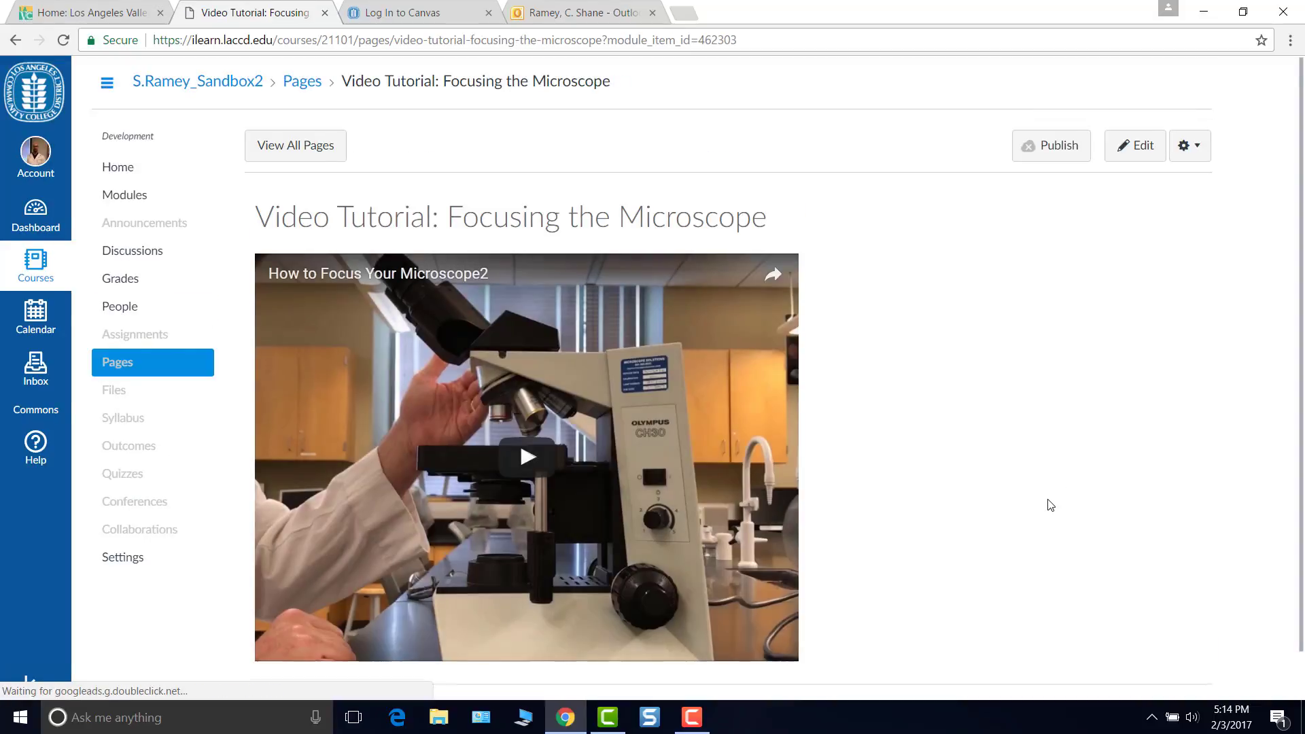
scroll(1075, 592, "down", 1)
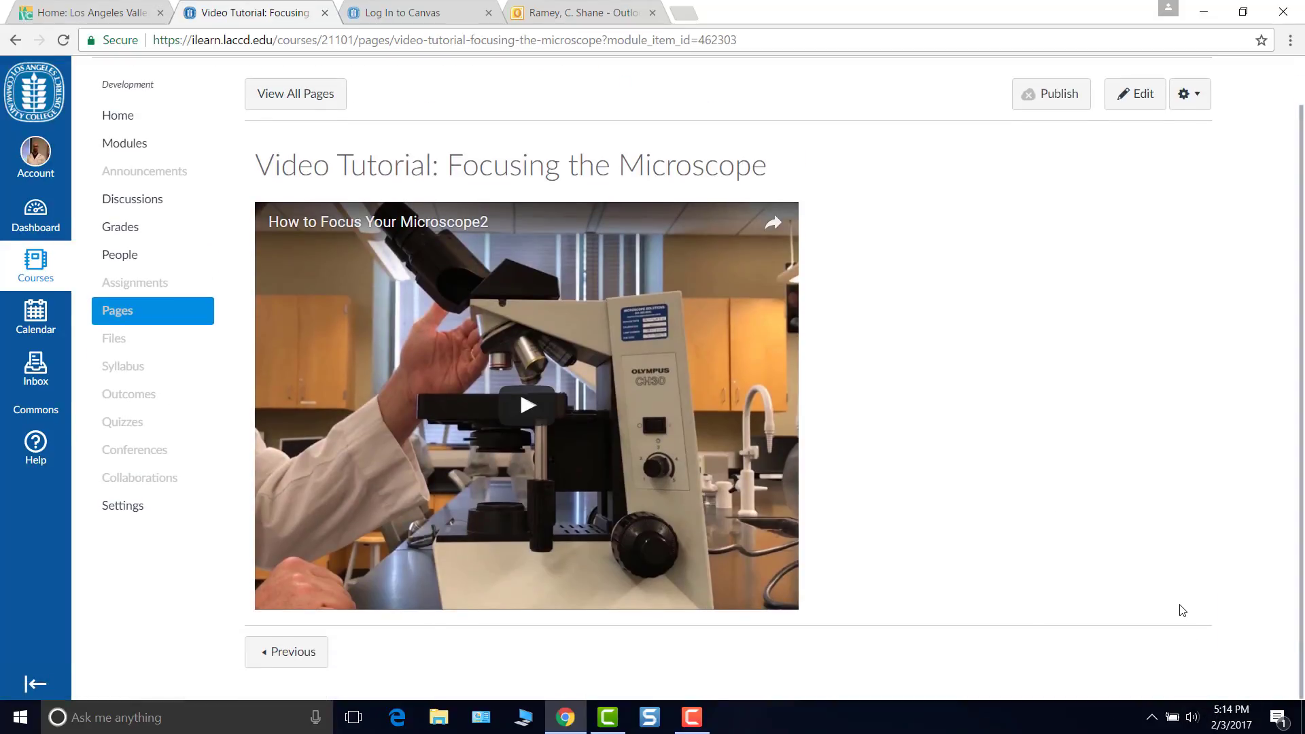
scroll(1077, 562, "up", 1)
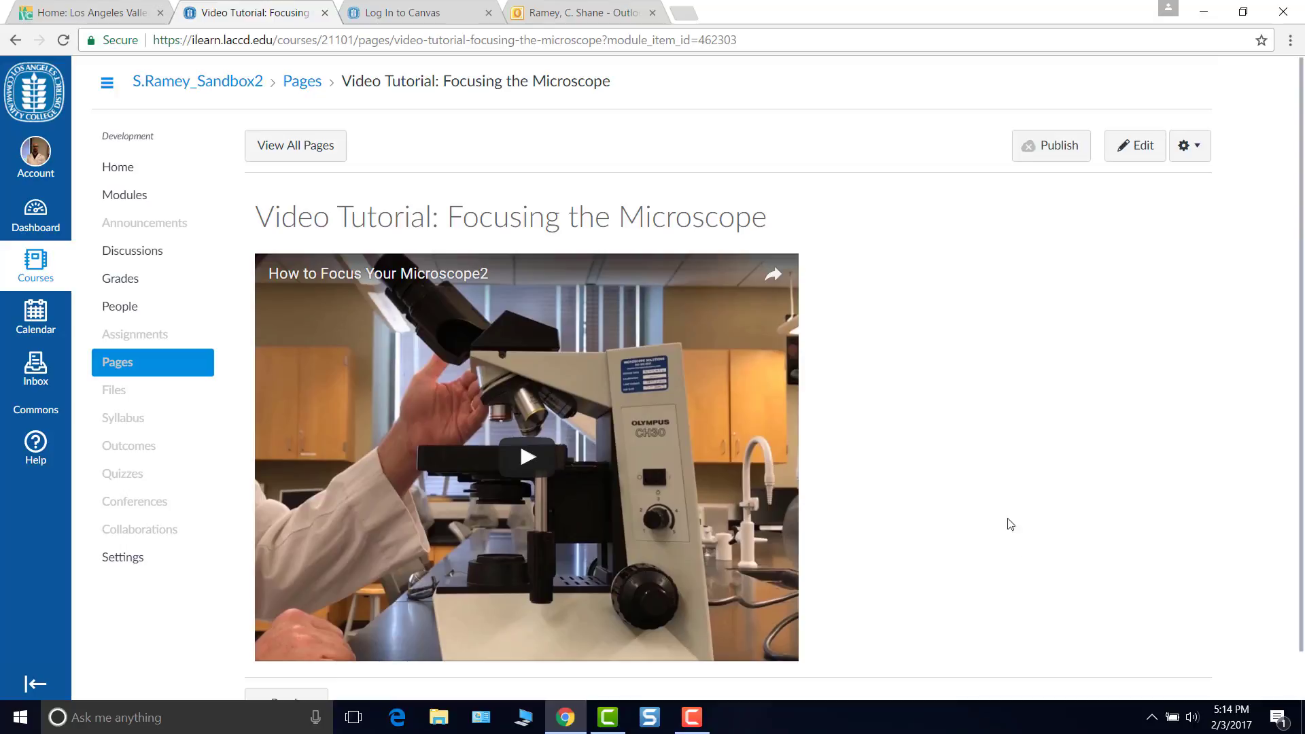
left_click(116, 197)
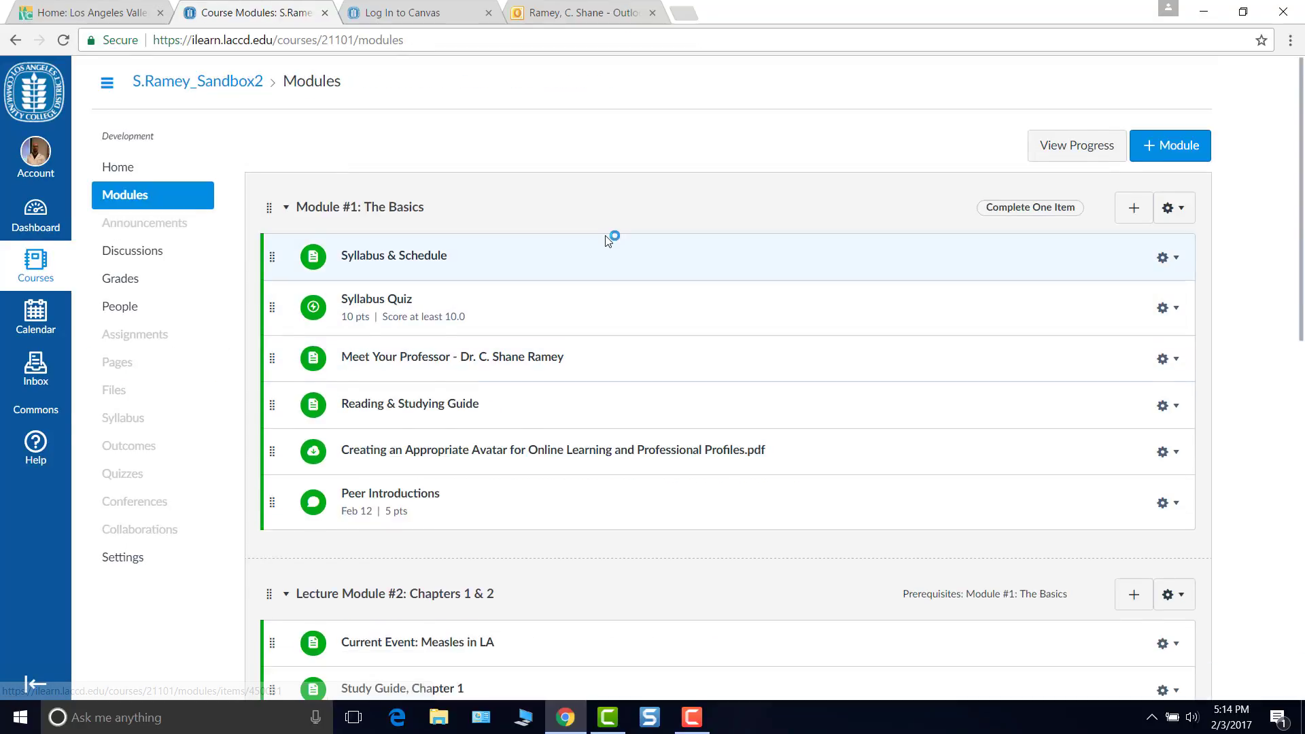
Check Lab Module #2 on the Modules page, then open the course gradebook via Grades.
scroll(610, 240, "down", 10)
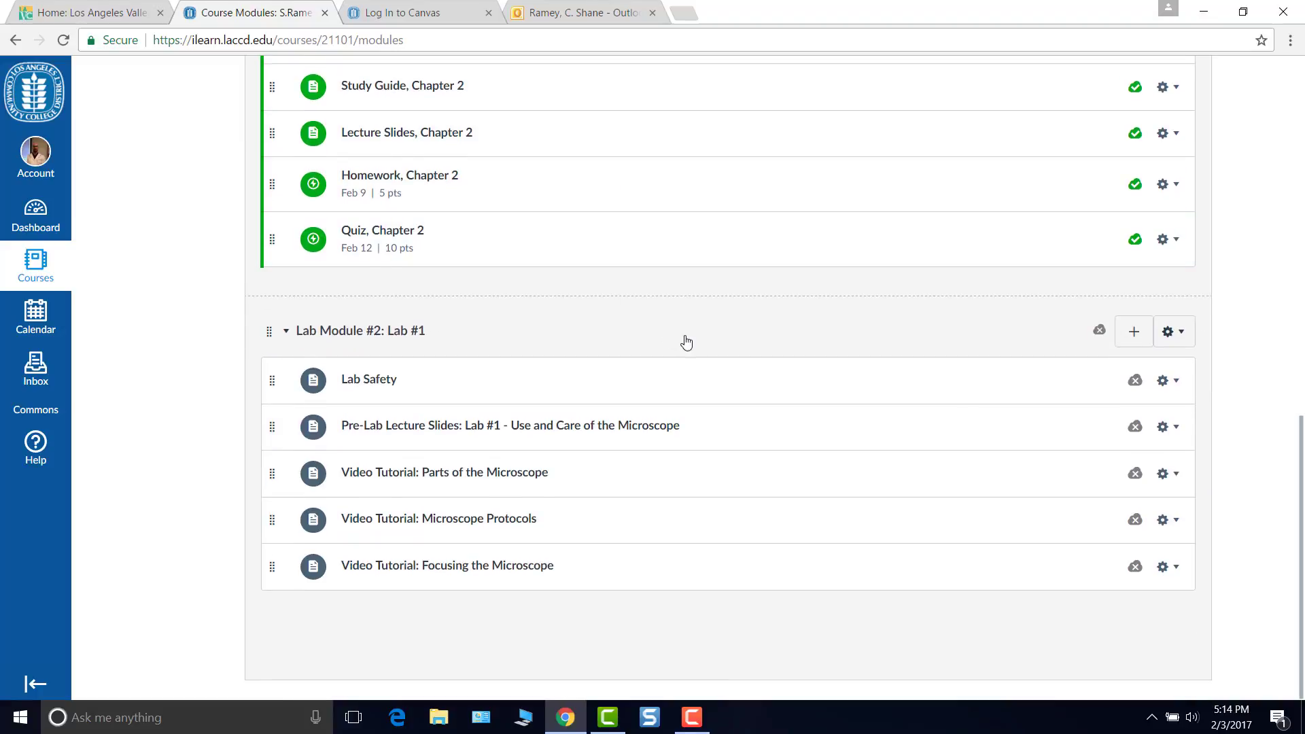
scroll(687, 341, "up", 10)
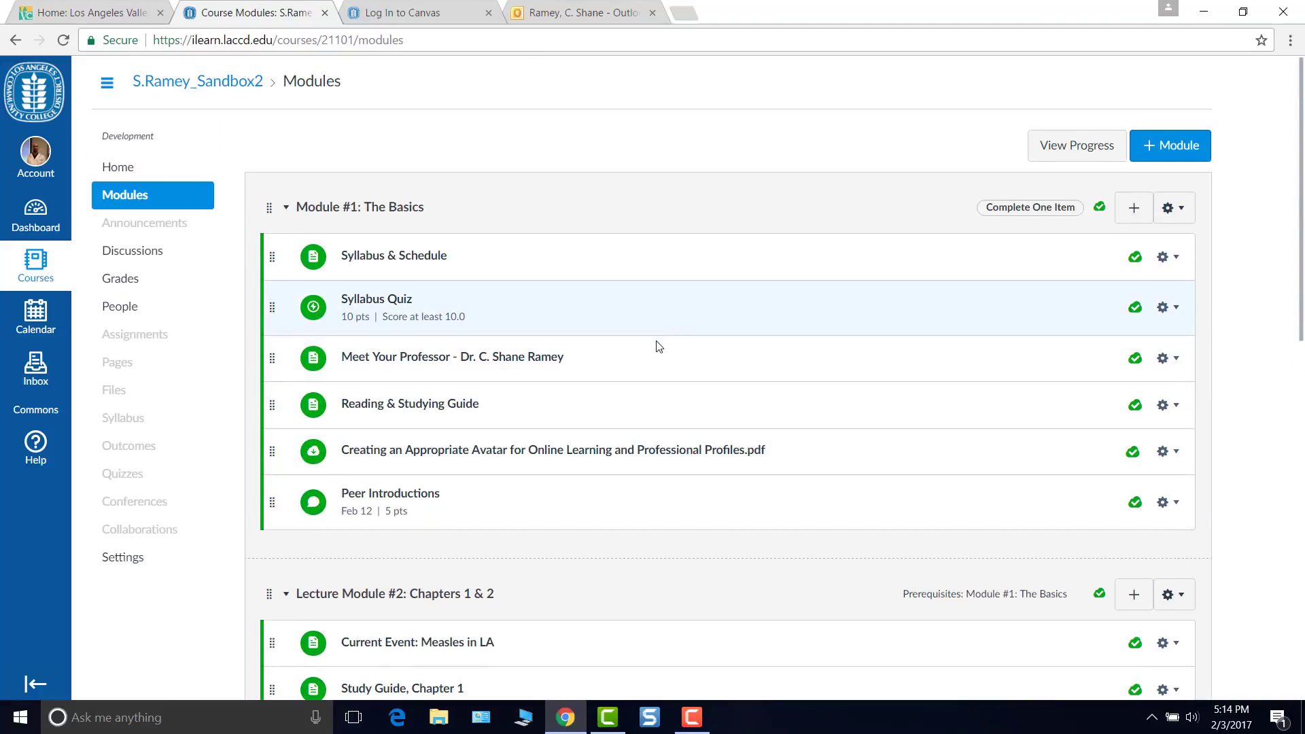
left_click(120, 279)
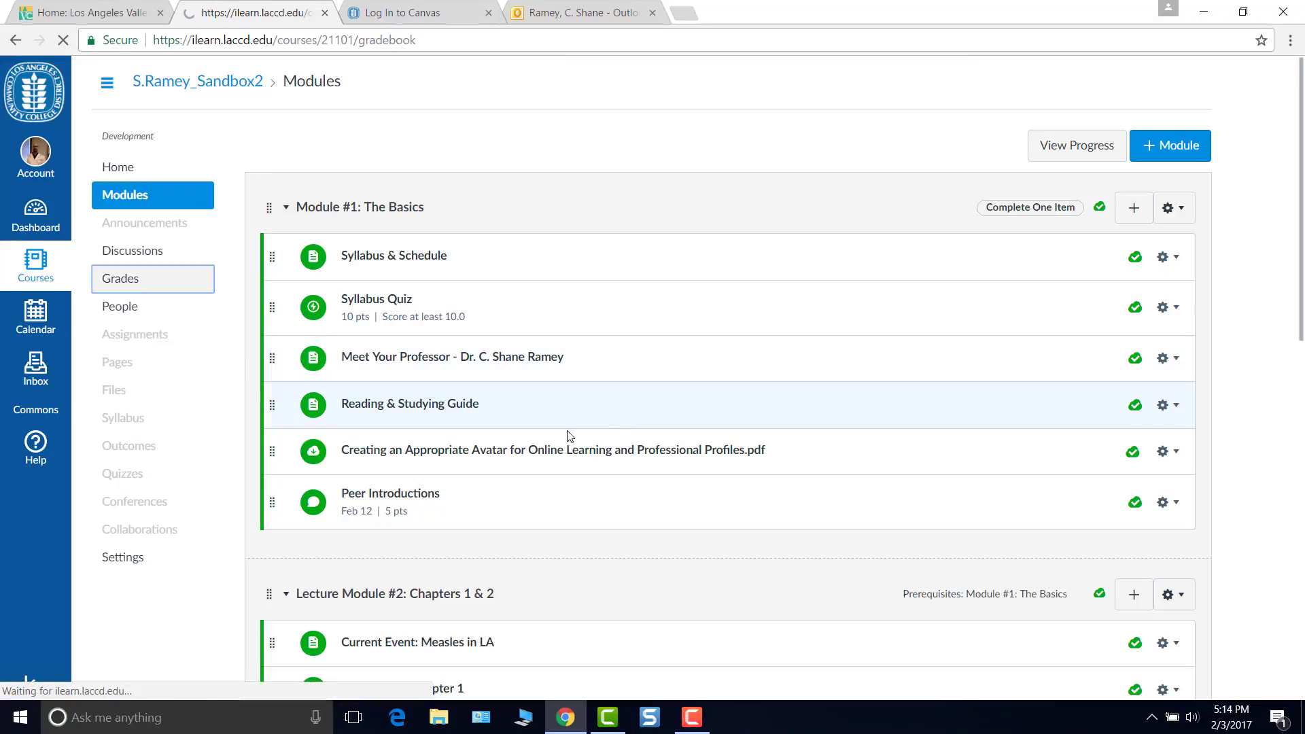